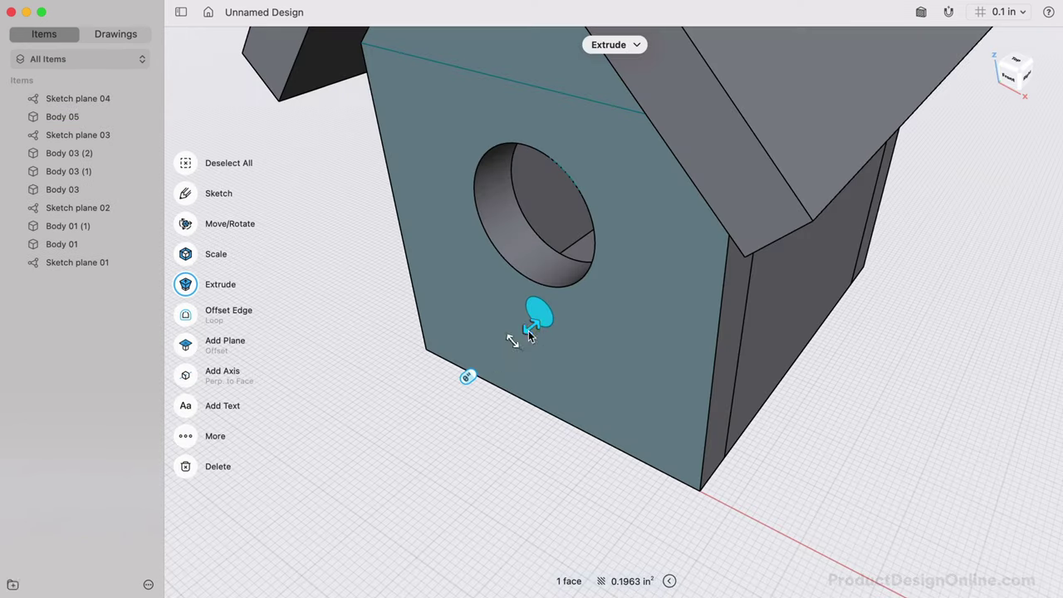
pyautogui.moveTo(528, 331); pyautogui.dragTo(493, 363)
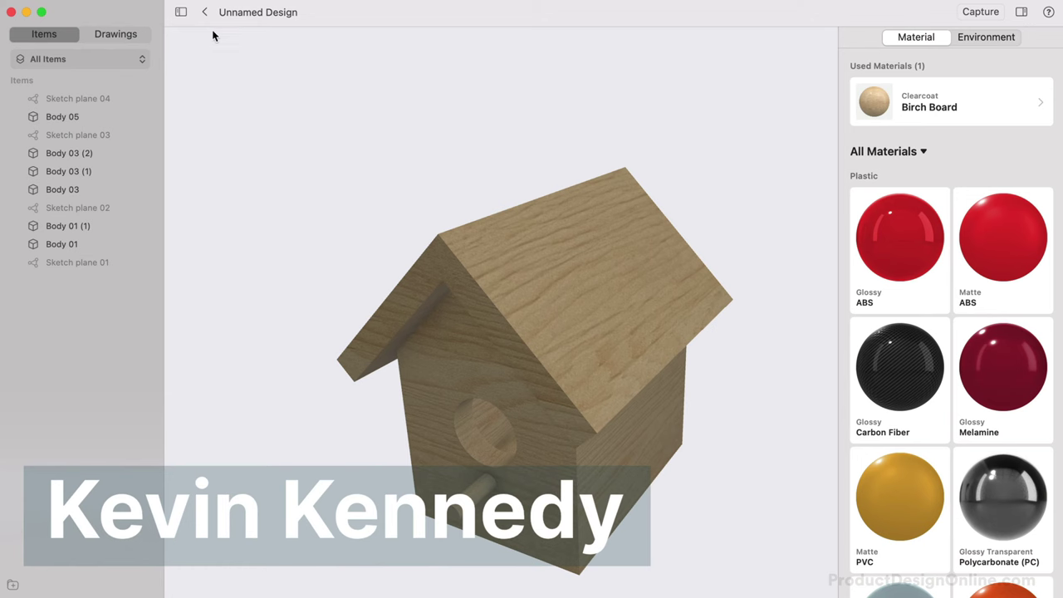
pyautogui.click(206, 13)
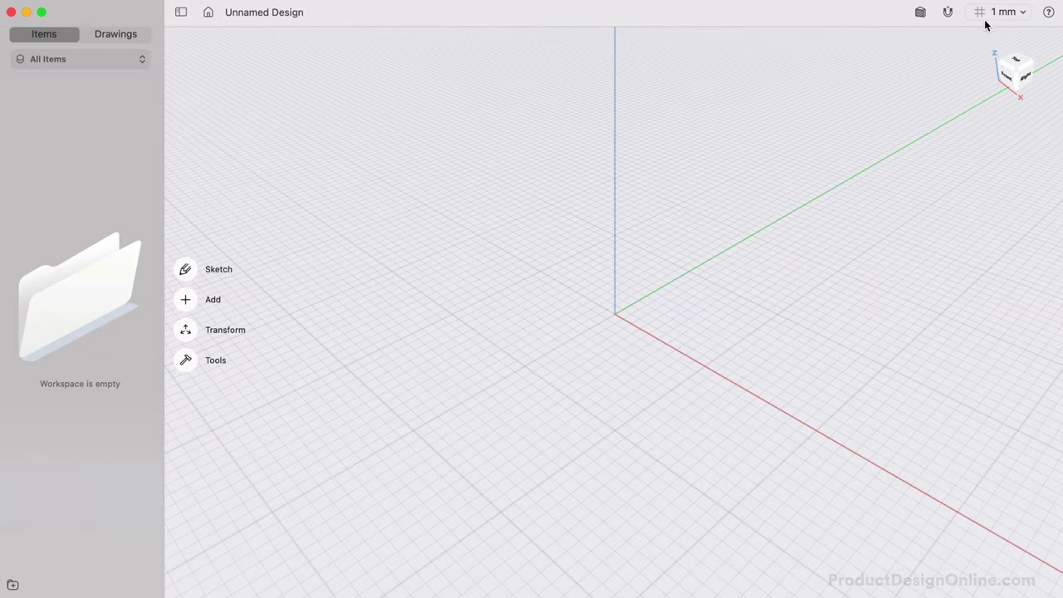
# Set the design units to inches and face the front plane.
pyautogui.click(997, 13)
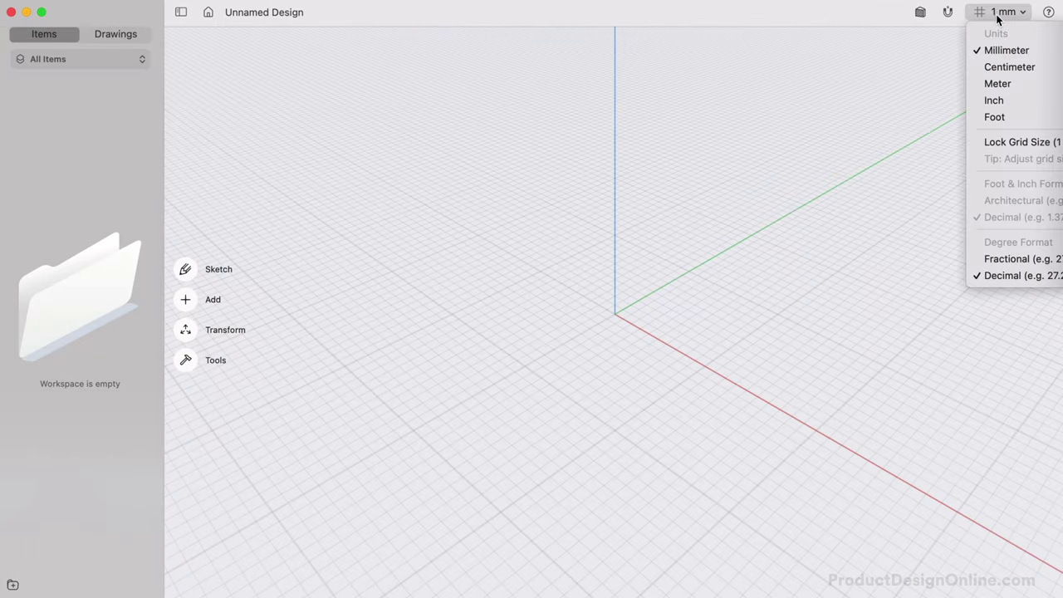
pyautogui.click(992, 100)
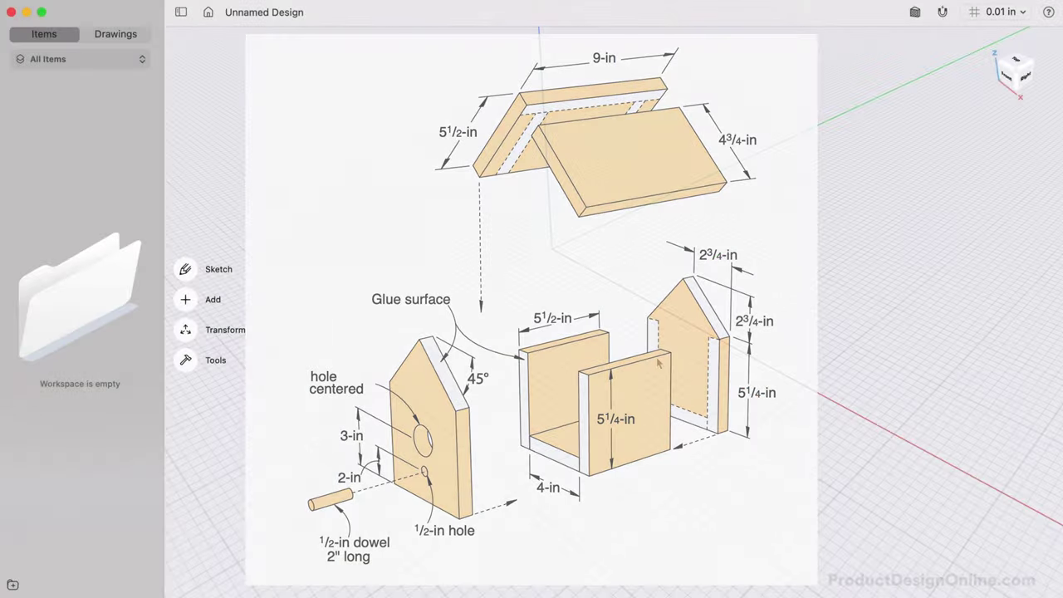
pyautogui.click(1006, 79)
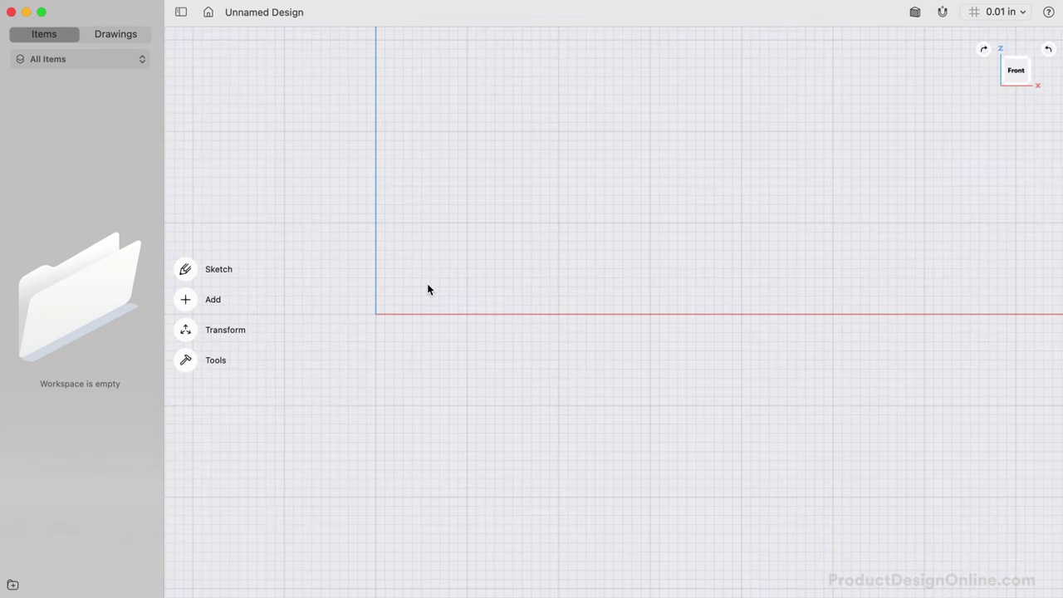
# Sketch a diagonal rectangle on the front plane from the origin, 5.5 in wide and 5.25 in tall.
pyautogui.click(189, 274)
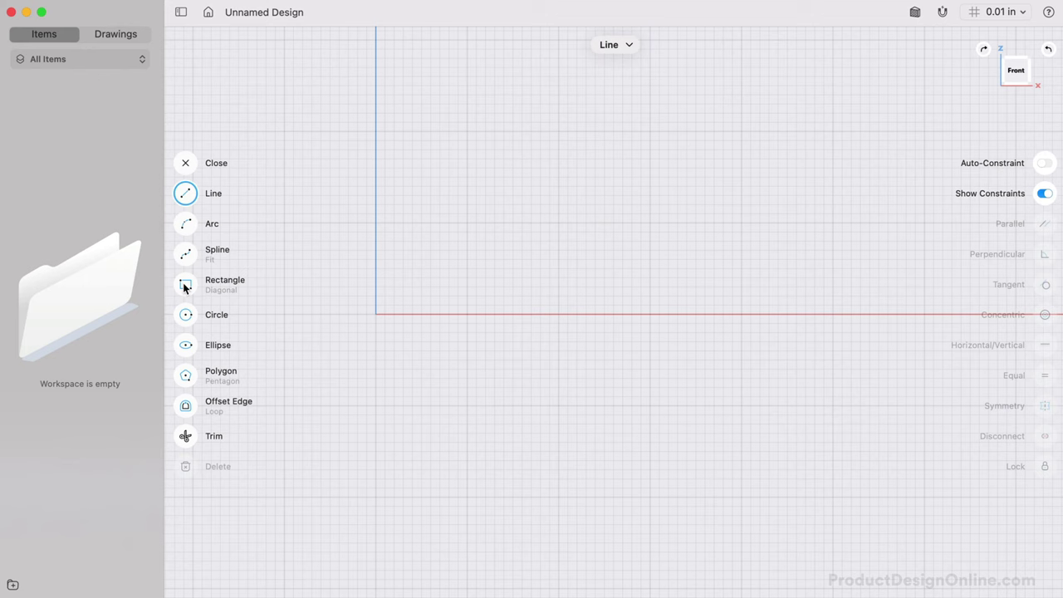
pyautogui.click(184, 287)
pyautogui.click(375, 314)
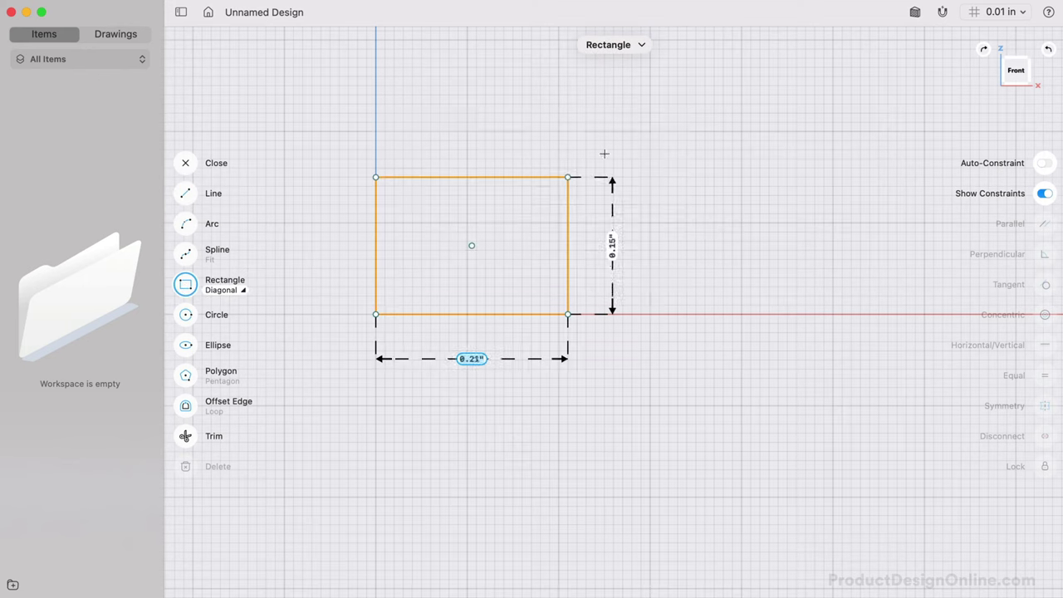
pyautogui.write('6')
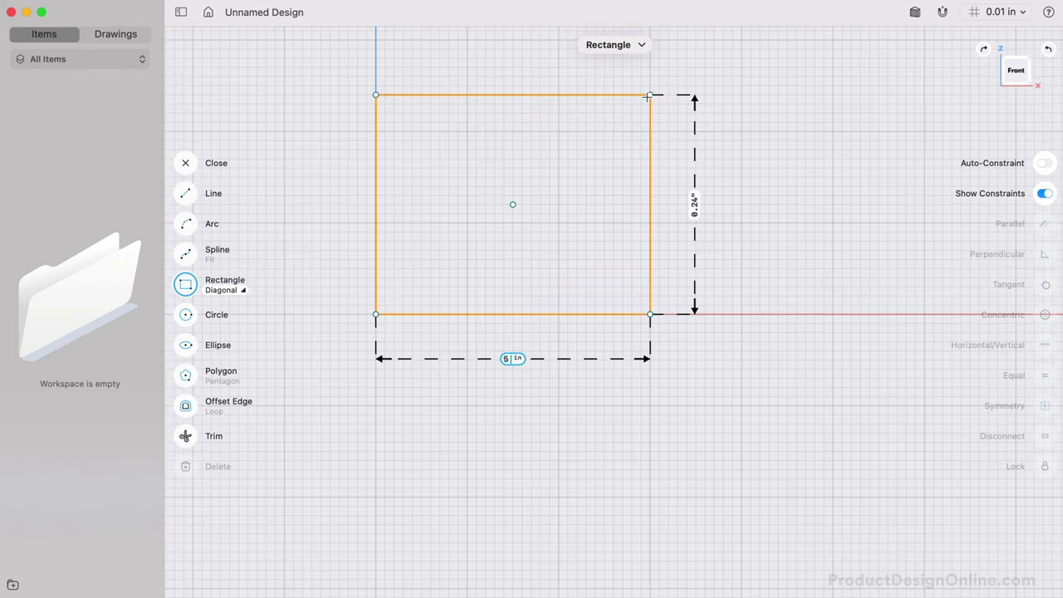
pyautogui.write('.5')
pyautogui.press('Tab')
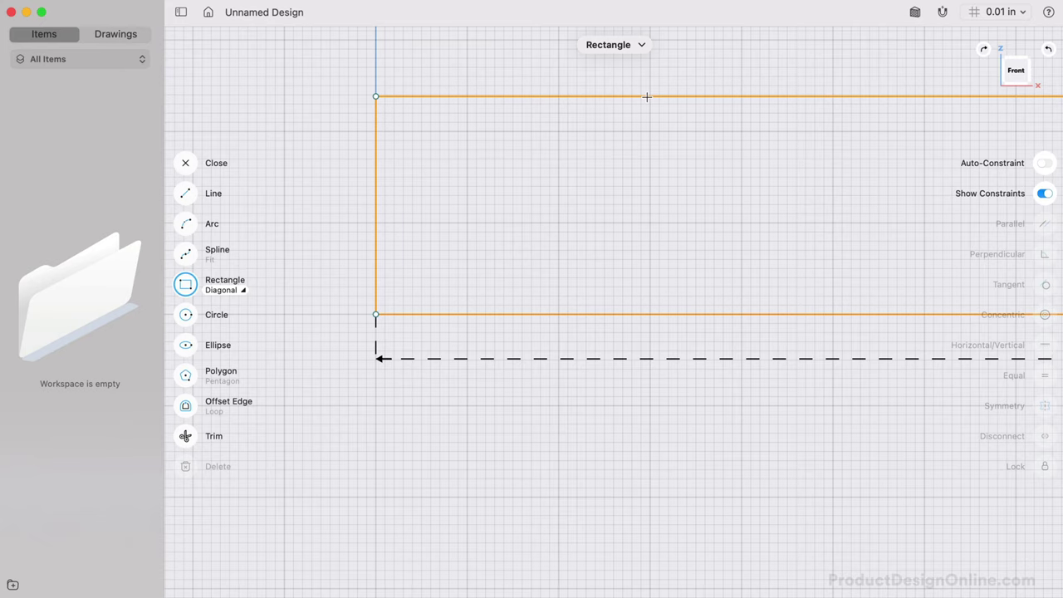
pyautogui.scroll(-5, 646, 97)
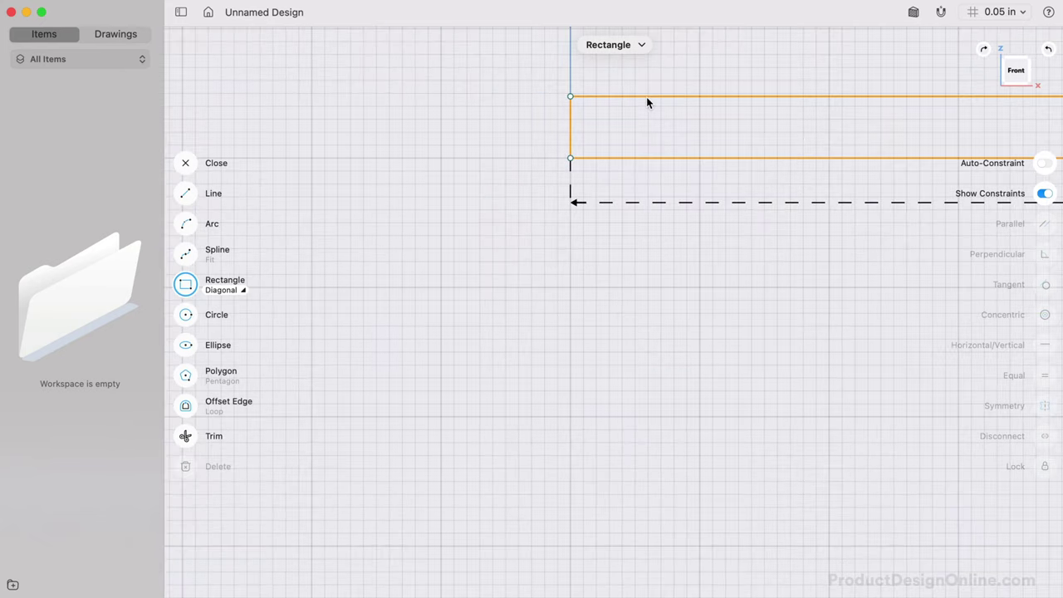
pyautogui.scroll(-8, 568, 190)
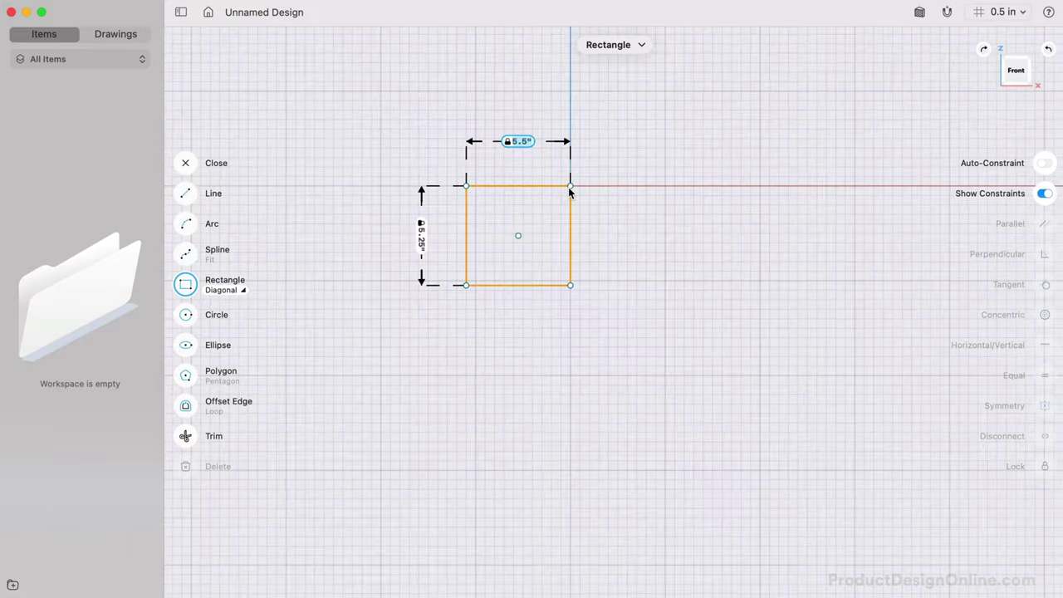
pyautogui.click(624, 224)
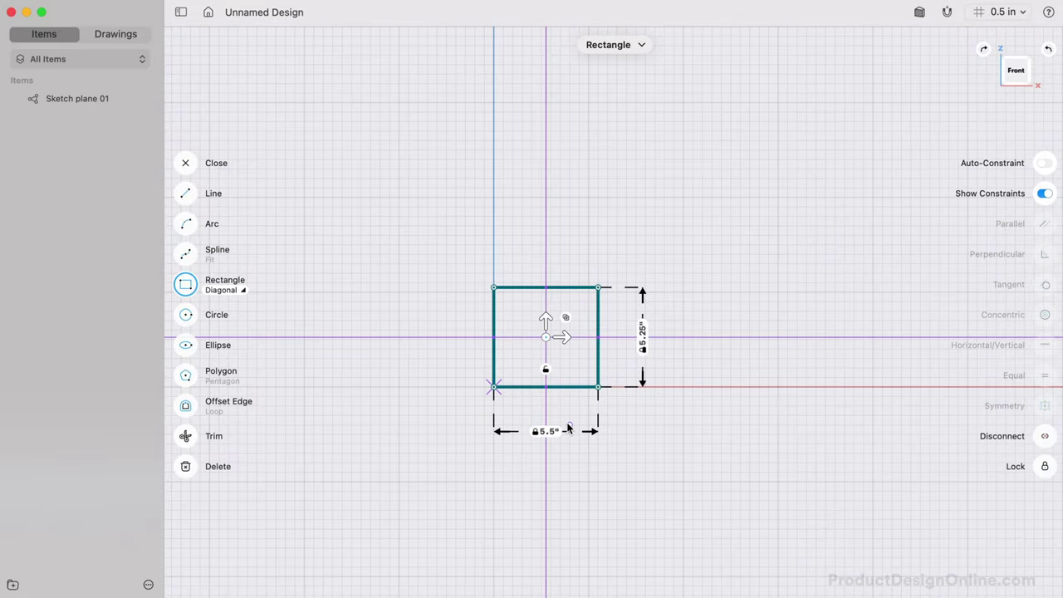
# Draw two gable lines, each about 3.24 in long, from the rectangle's upper corners to a peak on its vertical centerline.
pyautogui.scroll(5, 568, 427)
pyautogui.scroll(-2, 568, 426)
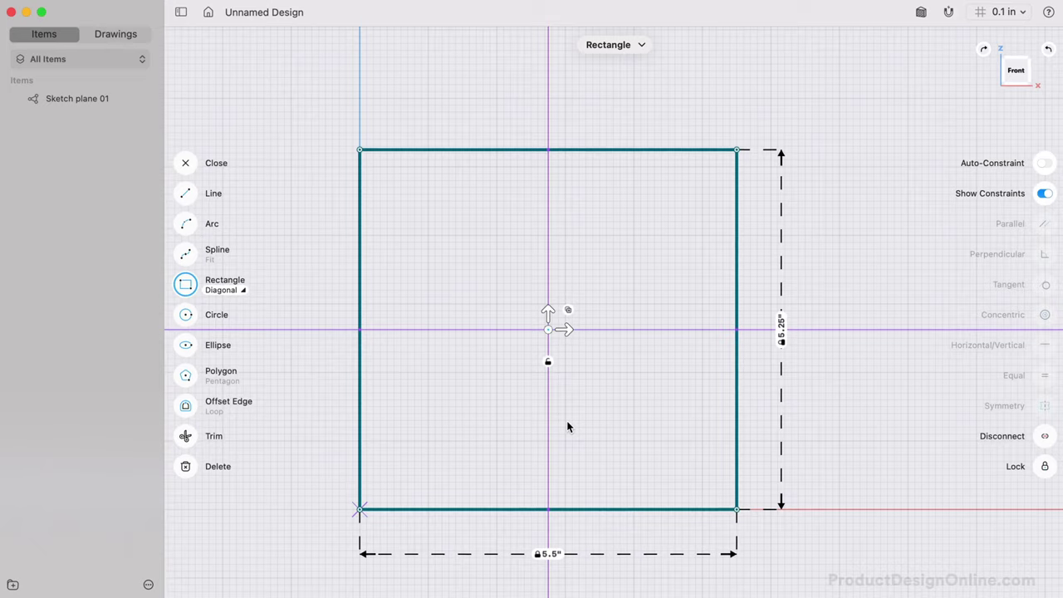
pyautogui.click(189, 199)
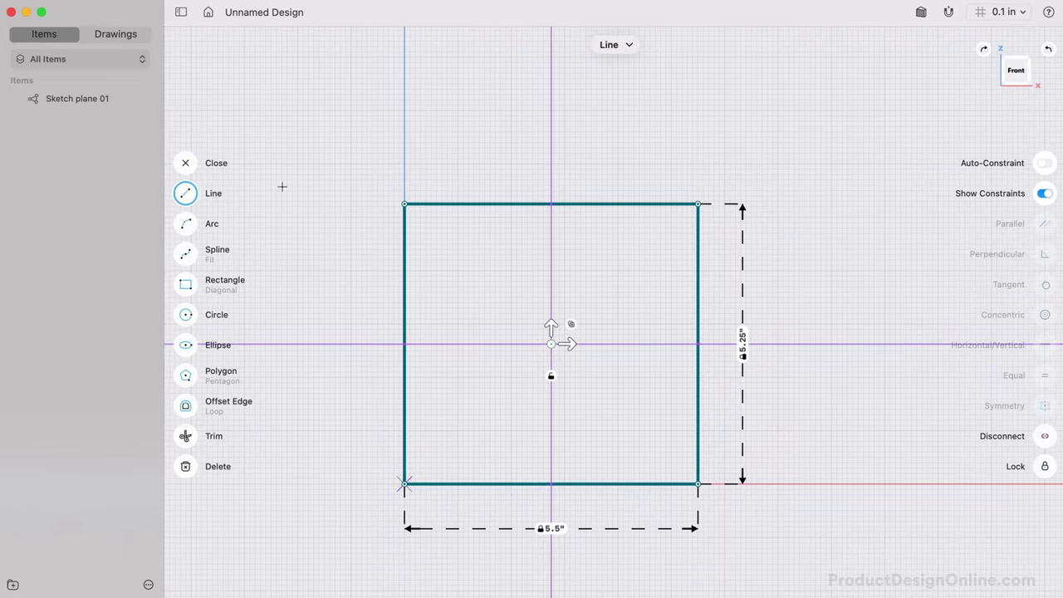
pyautogui.click(403, 203)
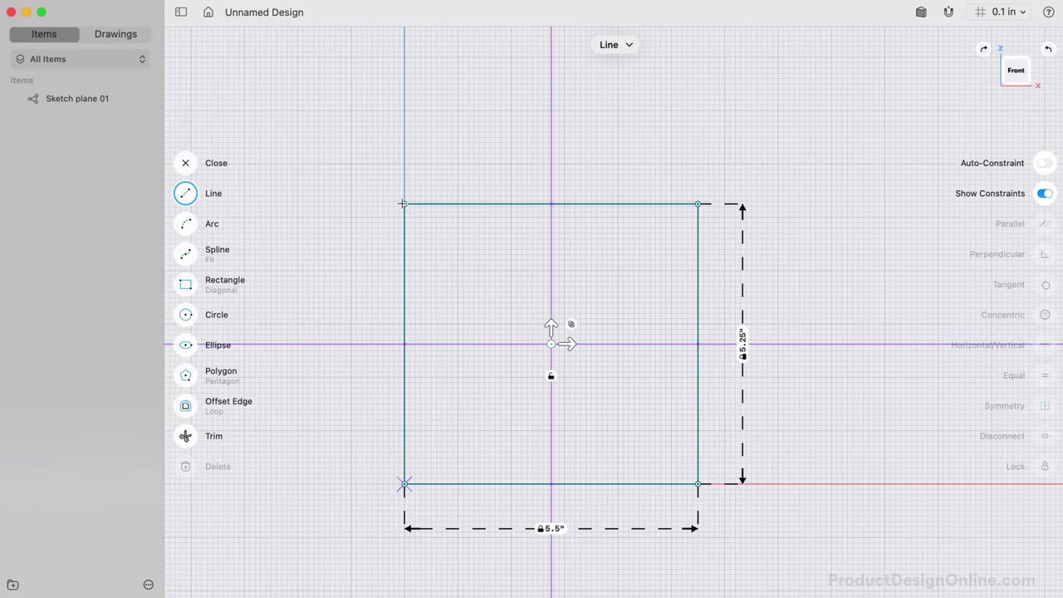
pyautogui.click(402, 203)
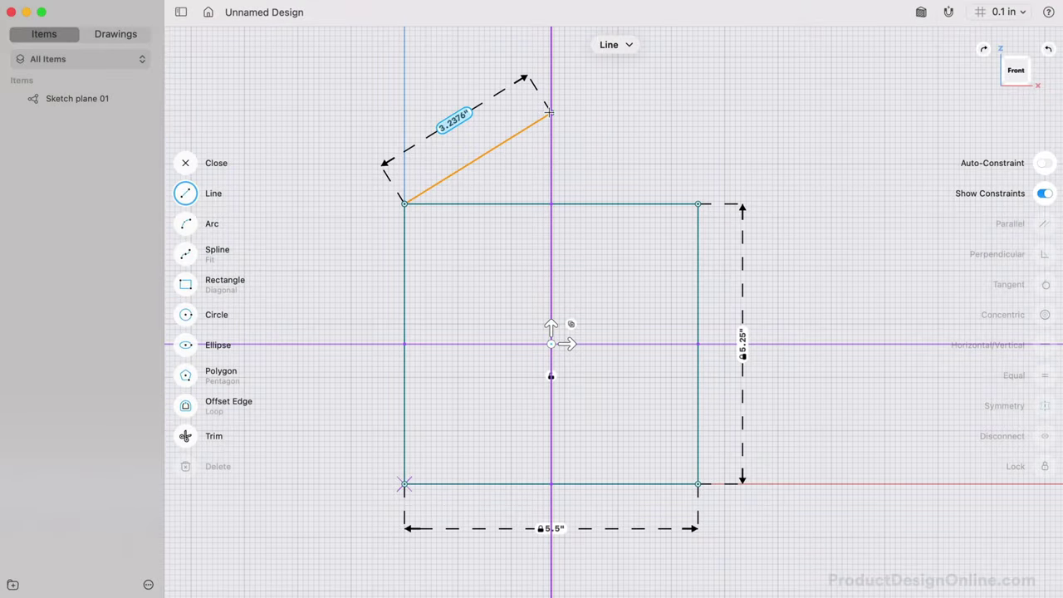
pyautogui.click(549, 113)
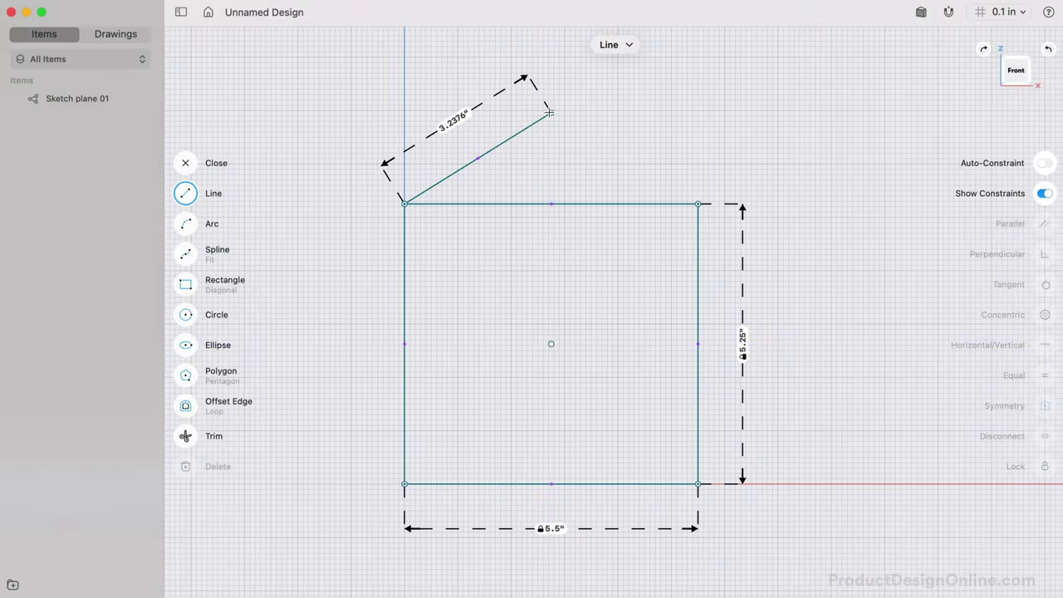
pyautogui.click(698, 203)
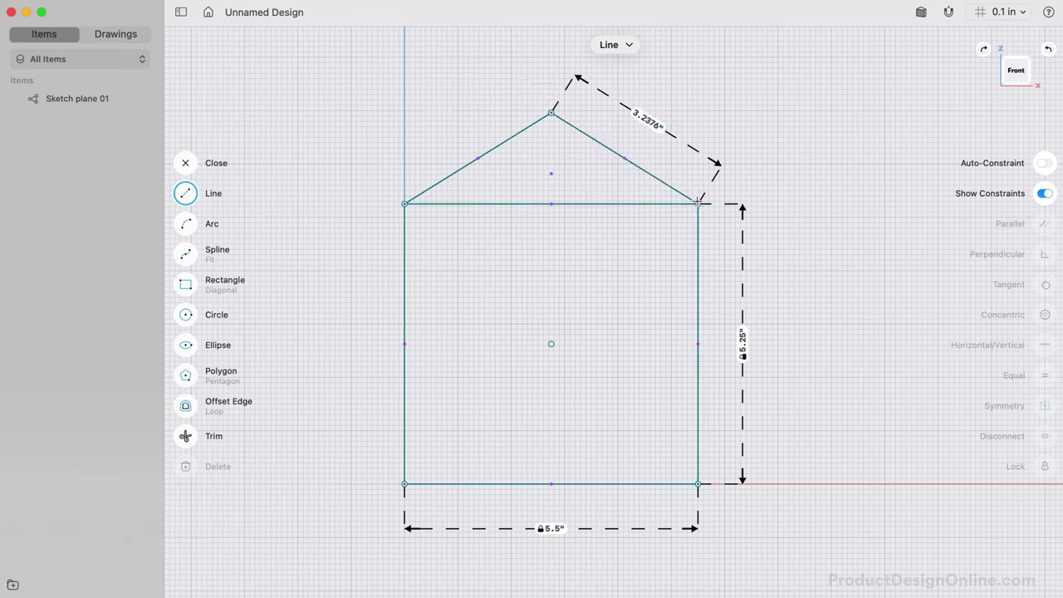
pyautogui.press('Escape')
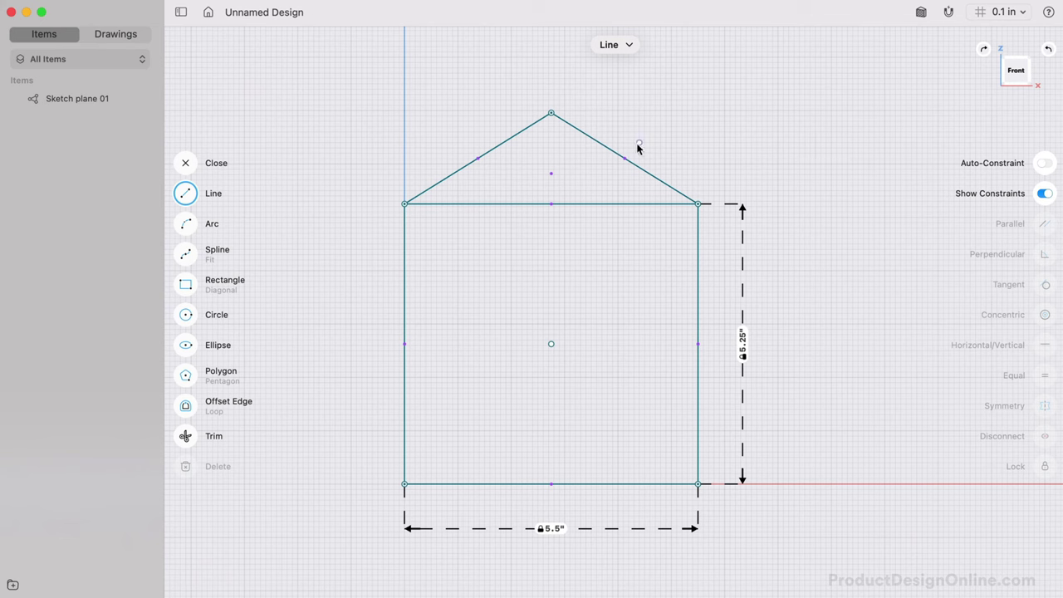
pyautogui.press('Escape')
# Apply an Equal constraint to the two sloped gable lines.
pyautogui.click(600, 144)
pyautogui.click(518, 134)
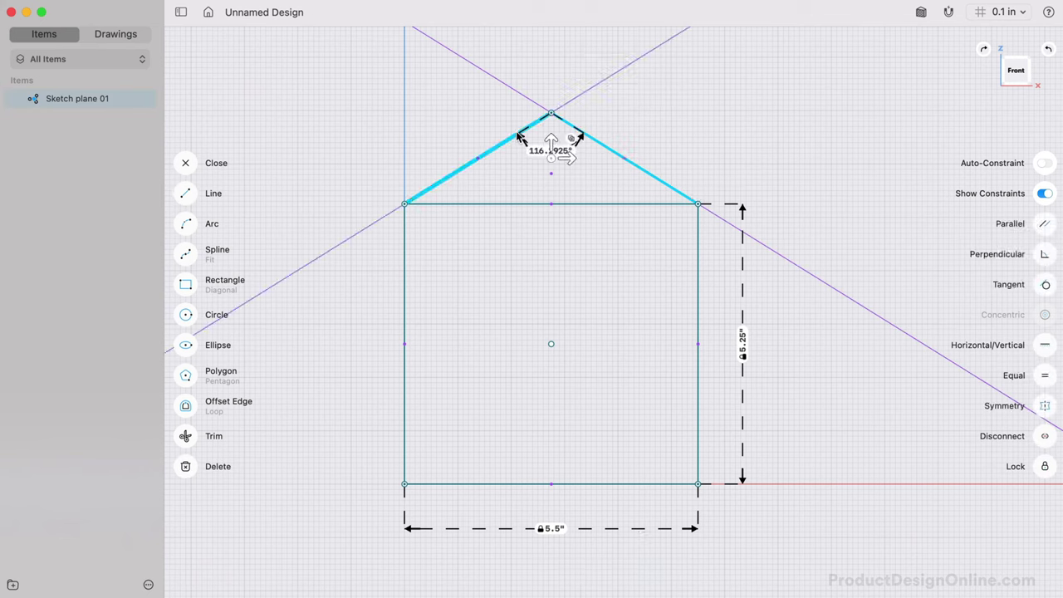
pyautogui.click(1043, 376)
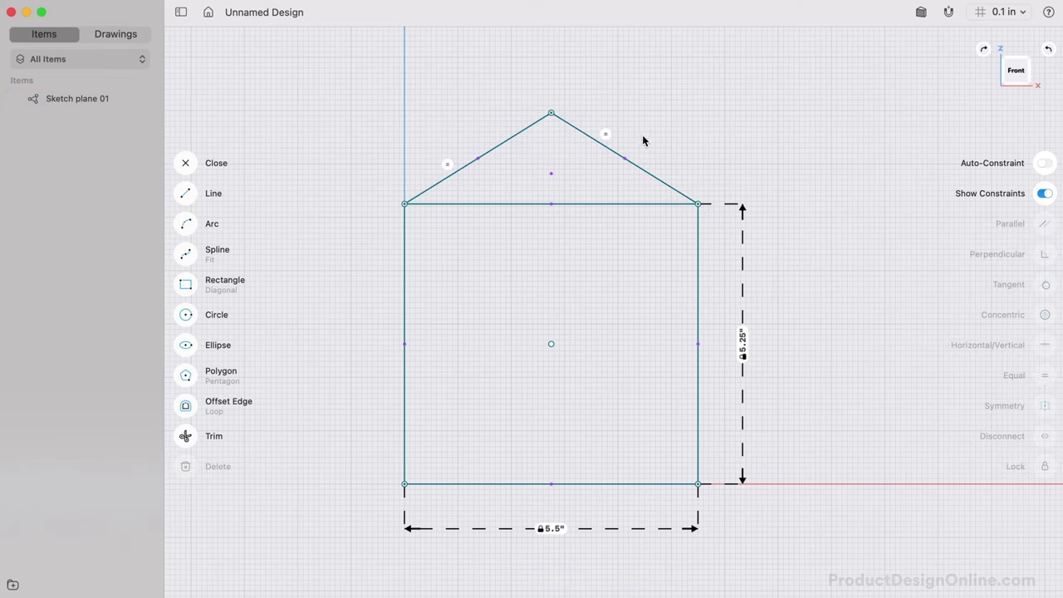
pyautogui.press('Escape')
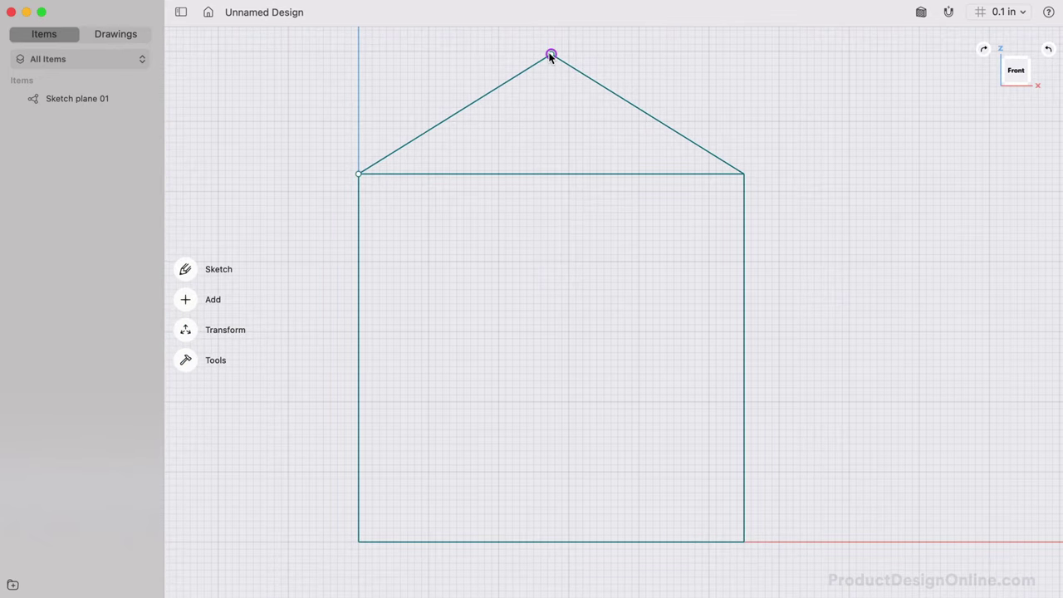
# Set the distance from the gable peak to the rectangle's upper edge to 2.75 in and finish the sketch.
pyautogui.click(551, 55)
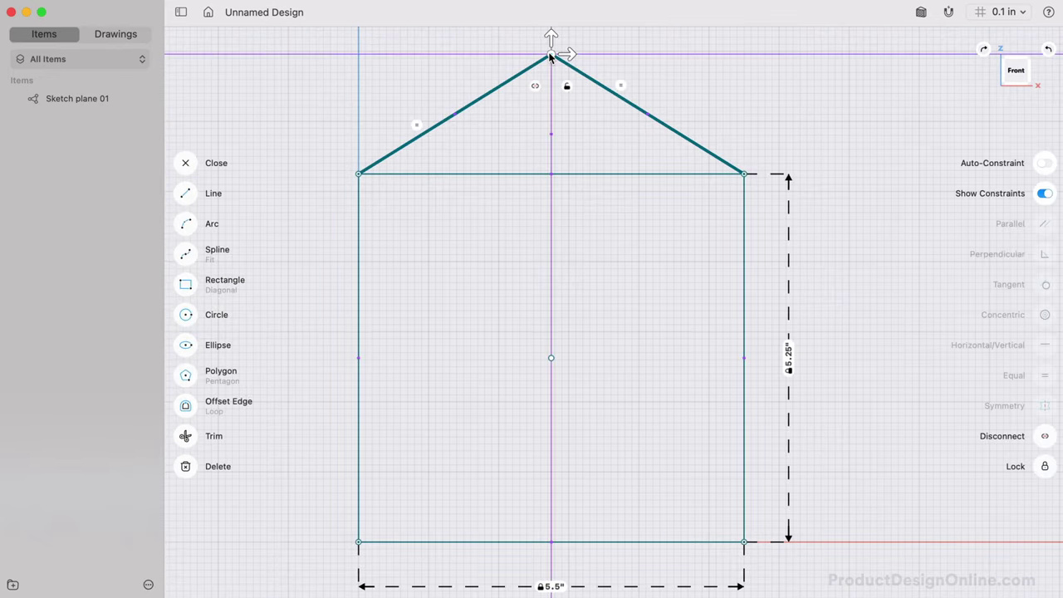
pyautogui.click(560, 173)
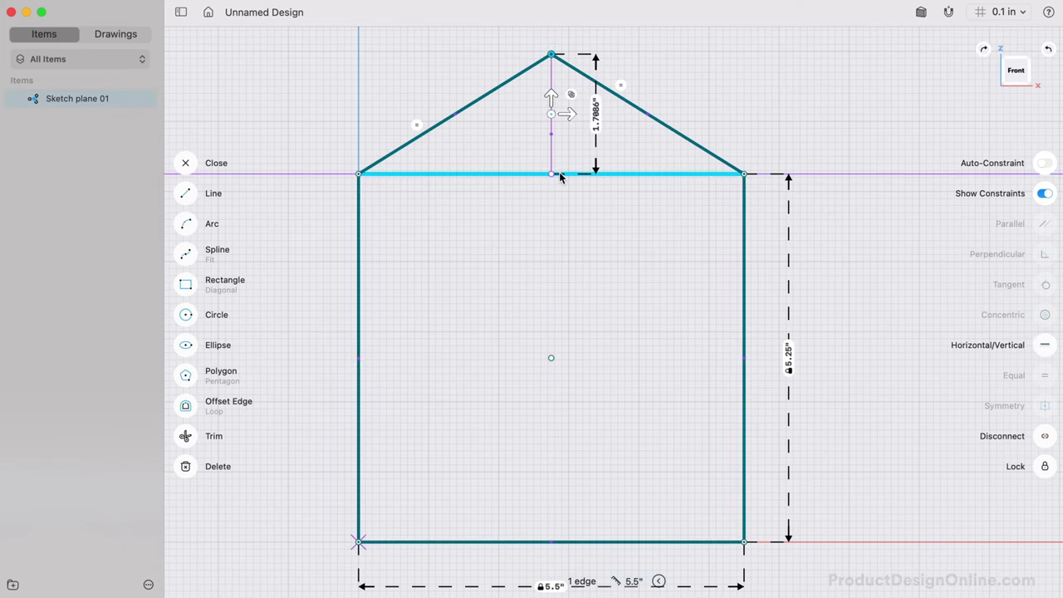
pyautogui.click(595, 114)
pyautogui.click(584, 134)
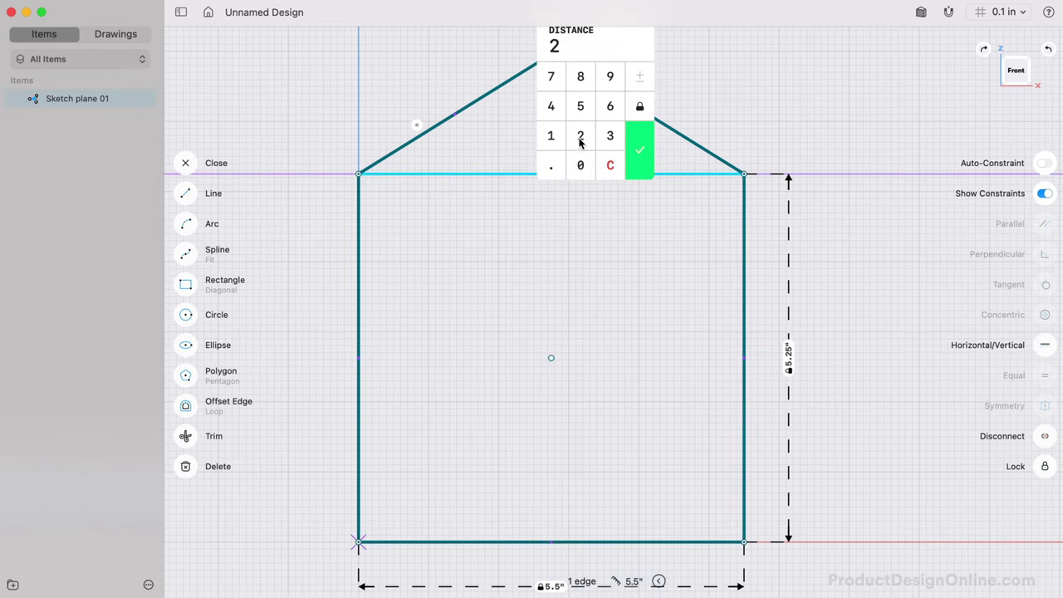
pyautogui.click(552, 165)
pyautogui.click(552, 80)
pyautogui.click(579, 105)
pyautogui.click(637, 143)
pyautogui.scroll(-3, 639, 143)
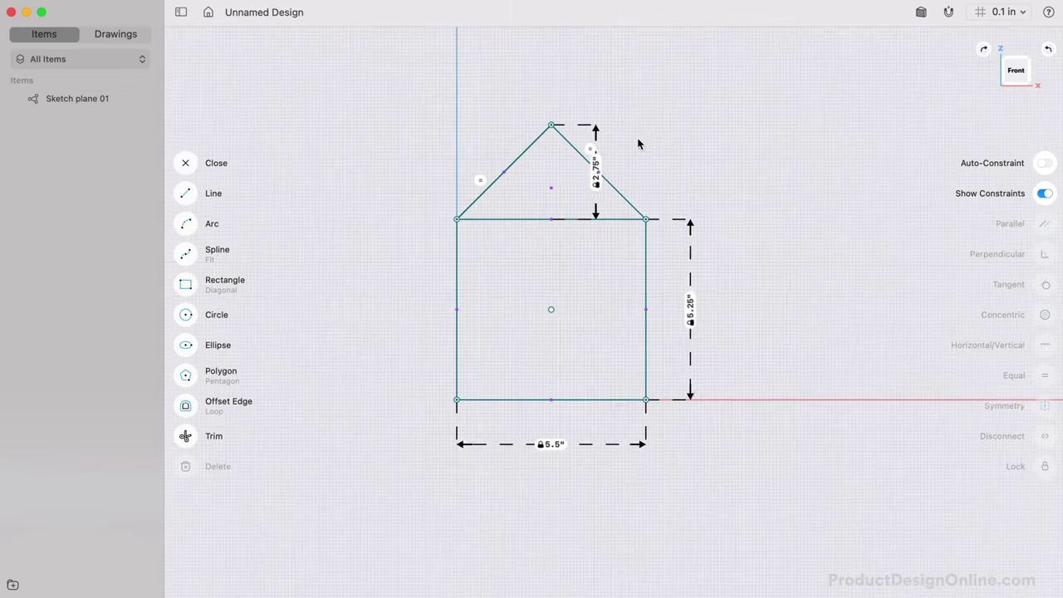
pyautogui.scroll(3, 639, 143)
pyautogui.hscroll(2, 639, 143)
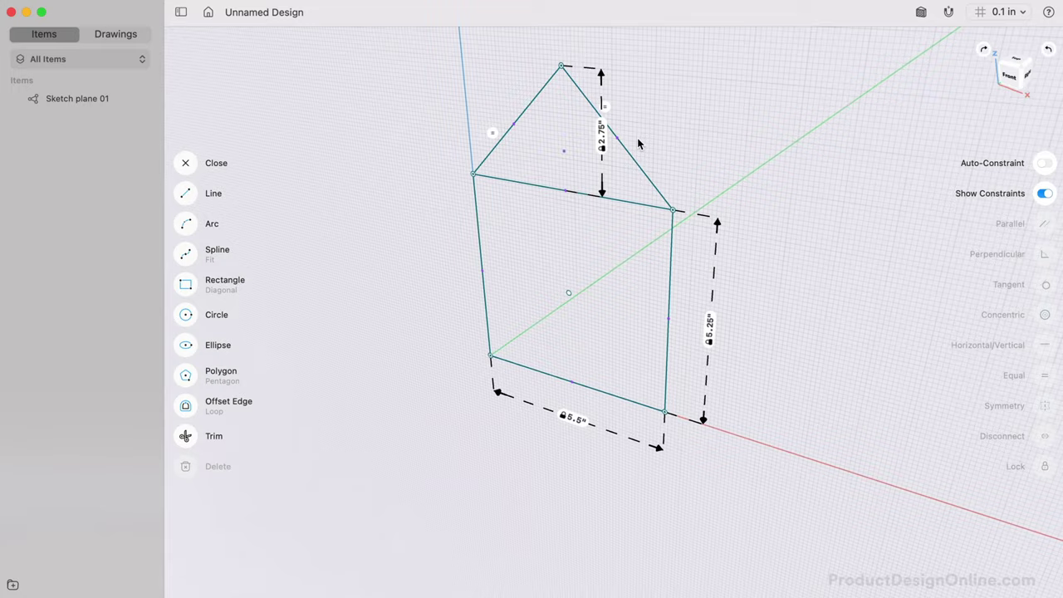
pyautogui.doubleClick(415, 199)
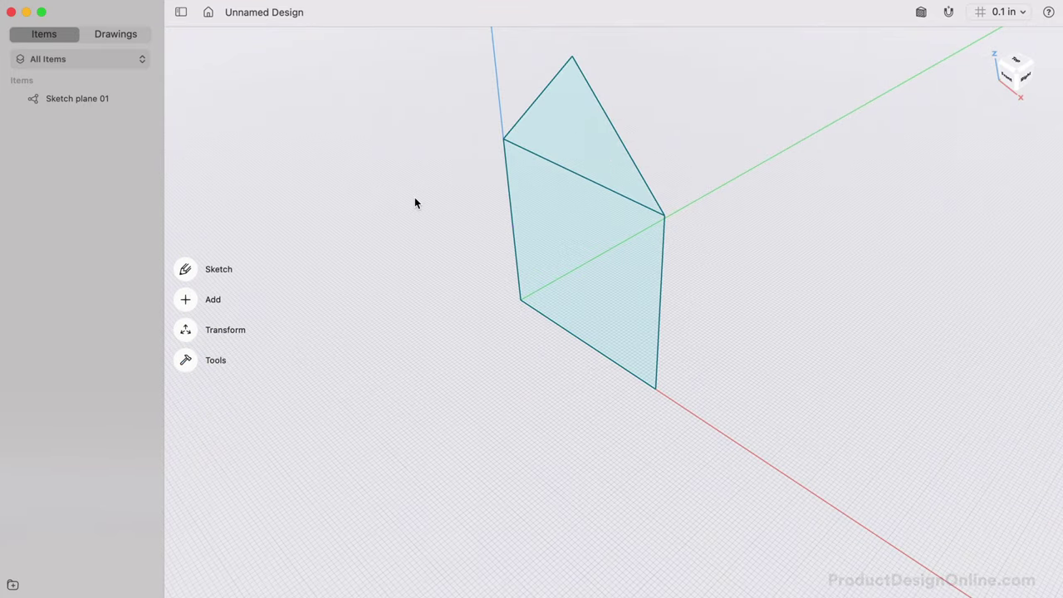
# Extrude the triangle and rectangle profiles together by -0.75 in to form the front panel.
pyautogui.click(550, 145)
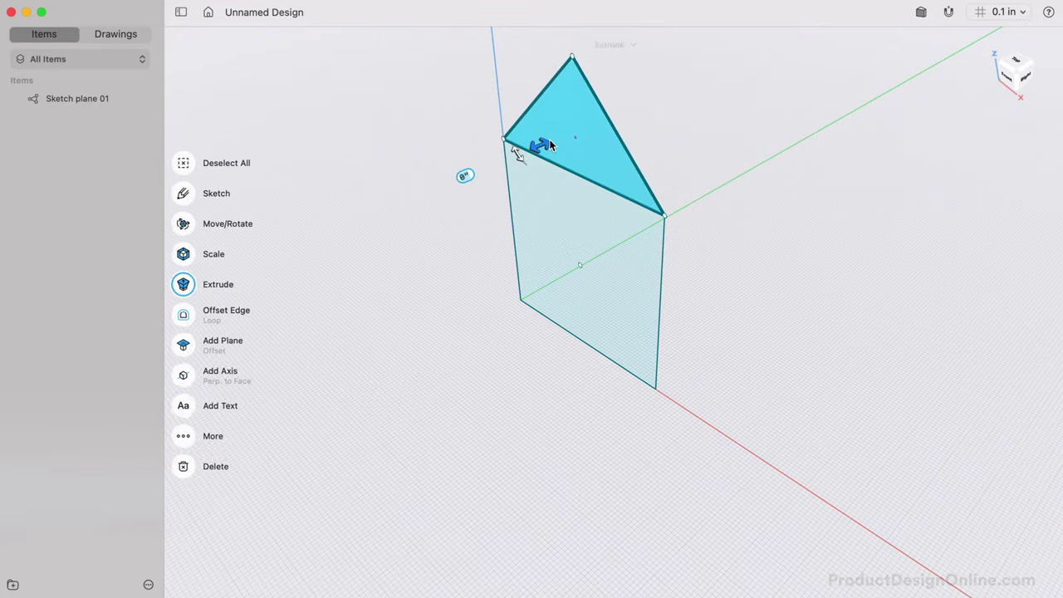
pyautogui.click(559, 241)
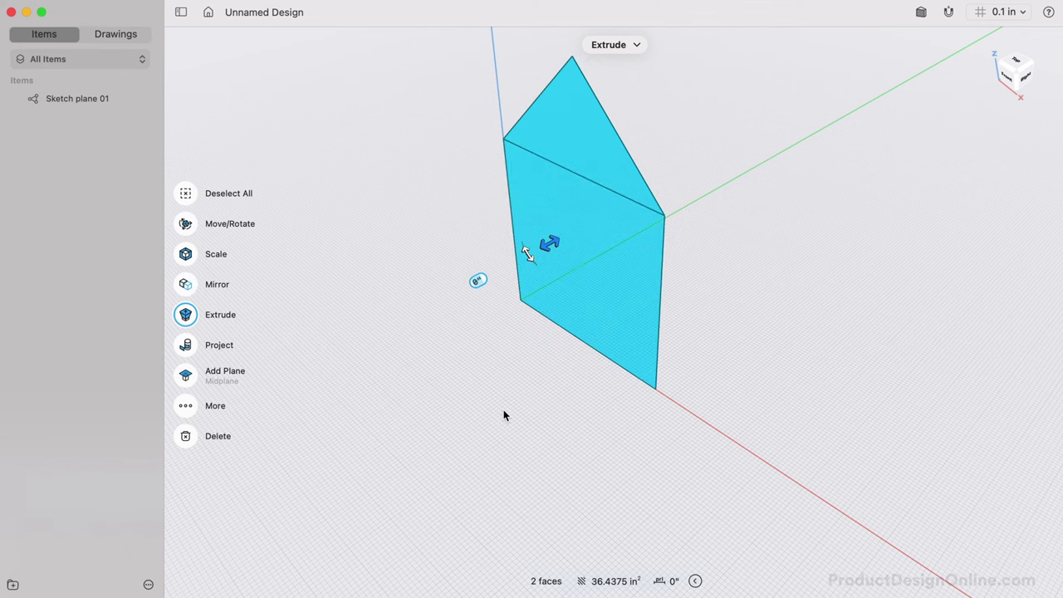
pyautogui.moveTo(545, 245); pyautogui.dragTo(565, 243)
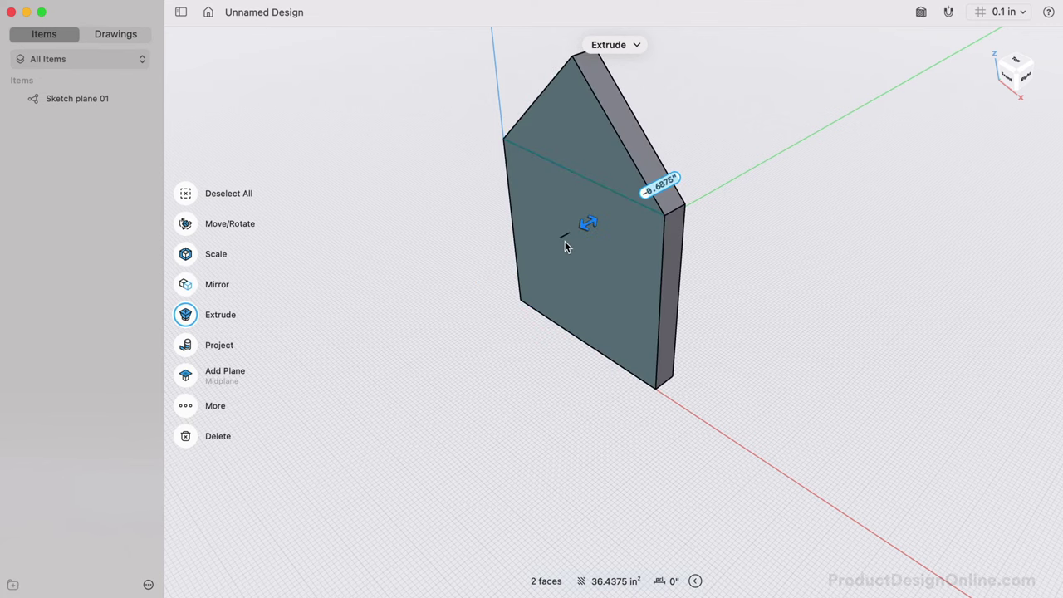
pyautogui.write('-0.75')
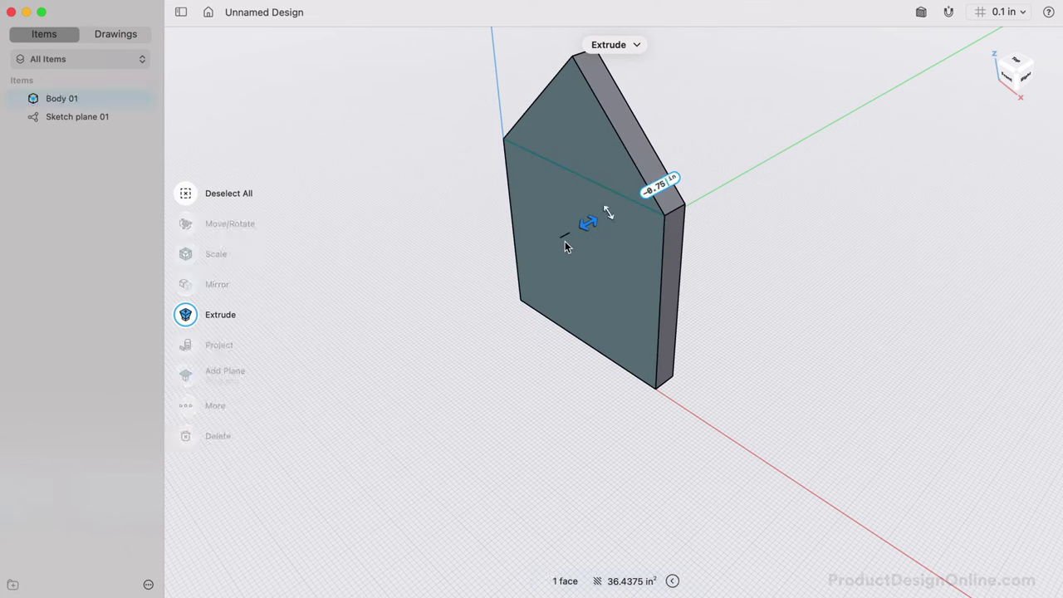
pyautogui.press('Tab')
pyautogui.press('Escape')
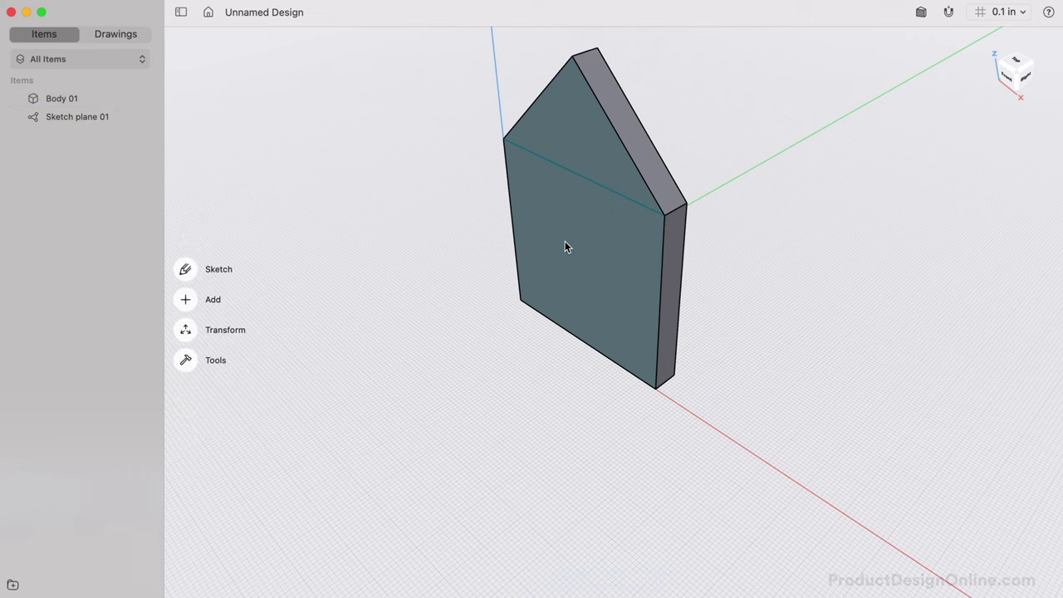
# Copy the gabled front panel and offset the copy 6.25 in along the Y axis to form the back panel.
pyautogui.doubleClick(640, 150)
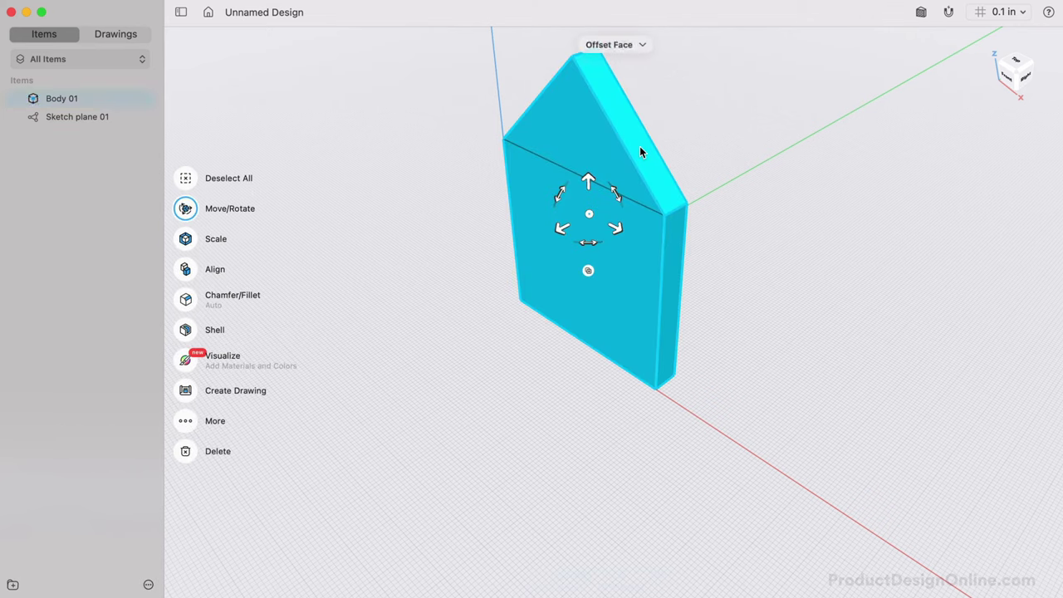
pyautogui.click(588, 272)
pyautogui.hscroll(4, 588, 273)
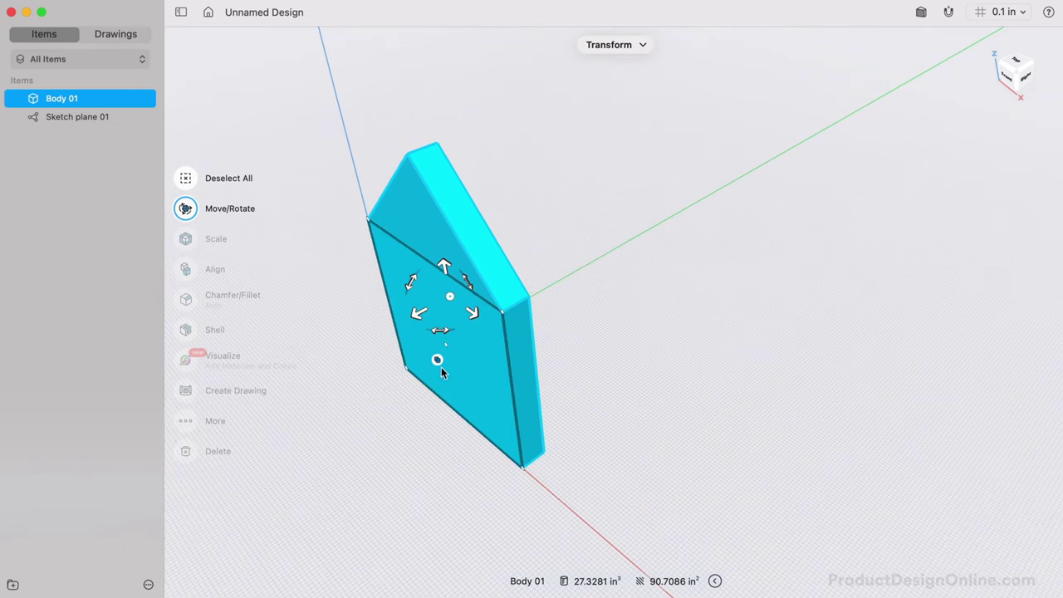
pyautogui.click(1027, 84)
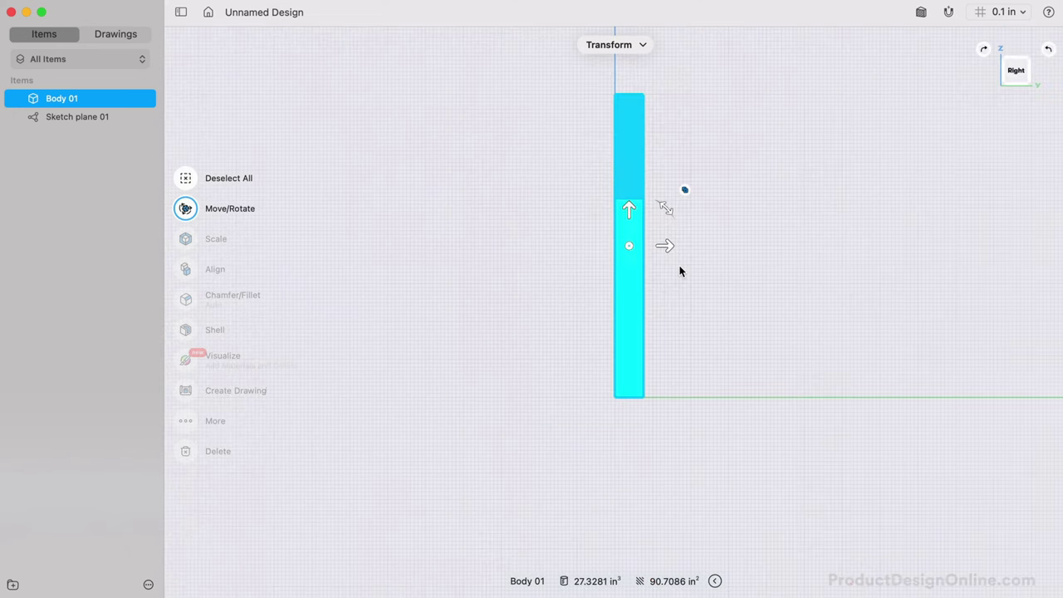
pyautogui.moveTo(415, 276); pyautogui.dragTo(686, 277)
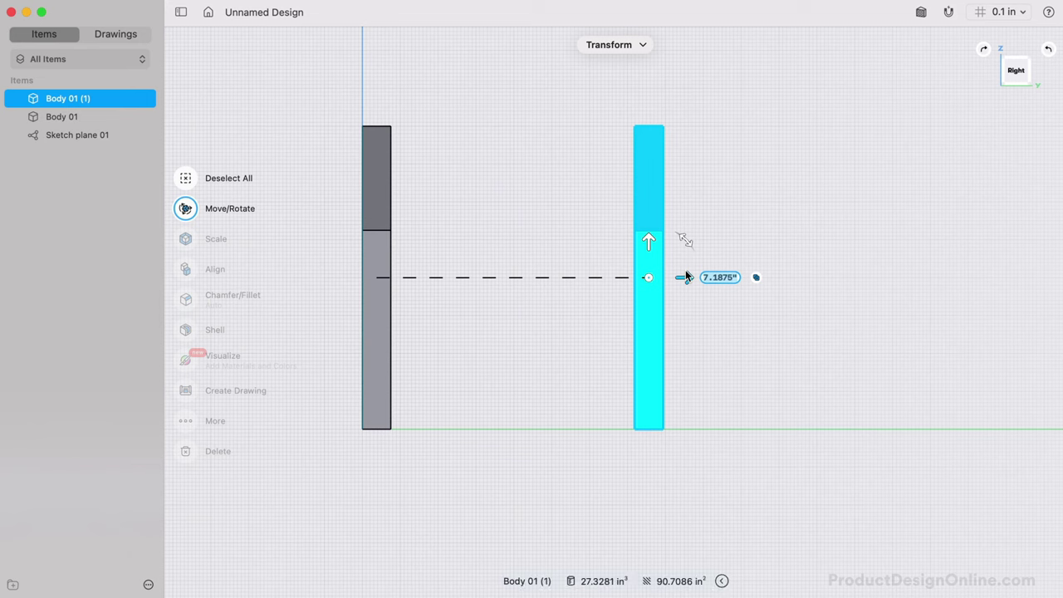
pyautogui.write('6.25')
pyautogui.press('Return')
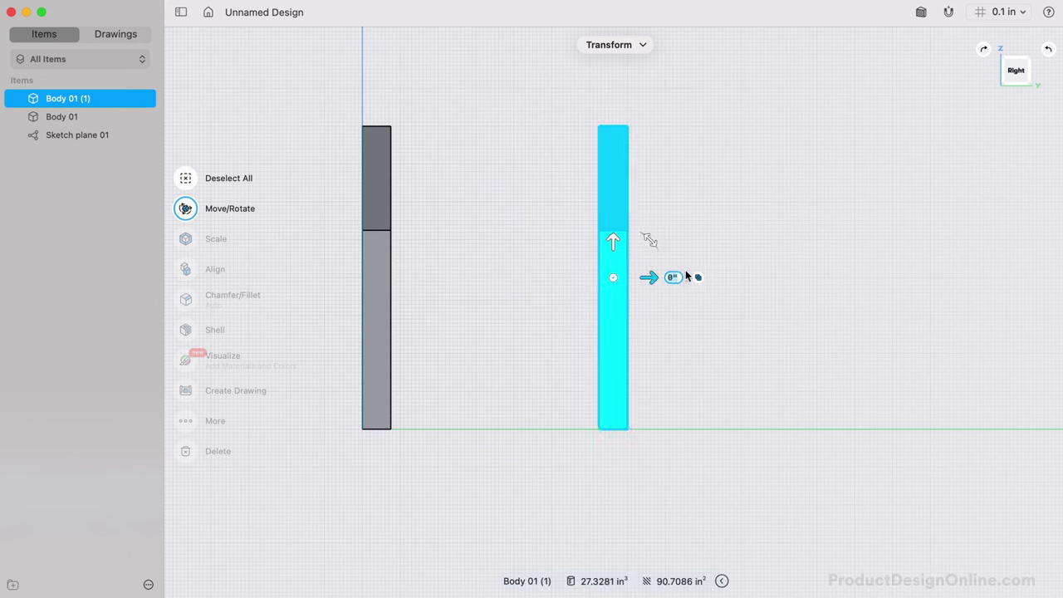
pyautogui.press('Escape')
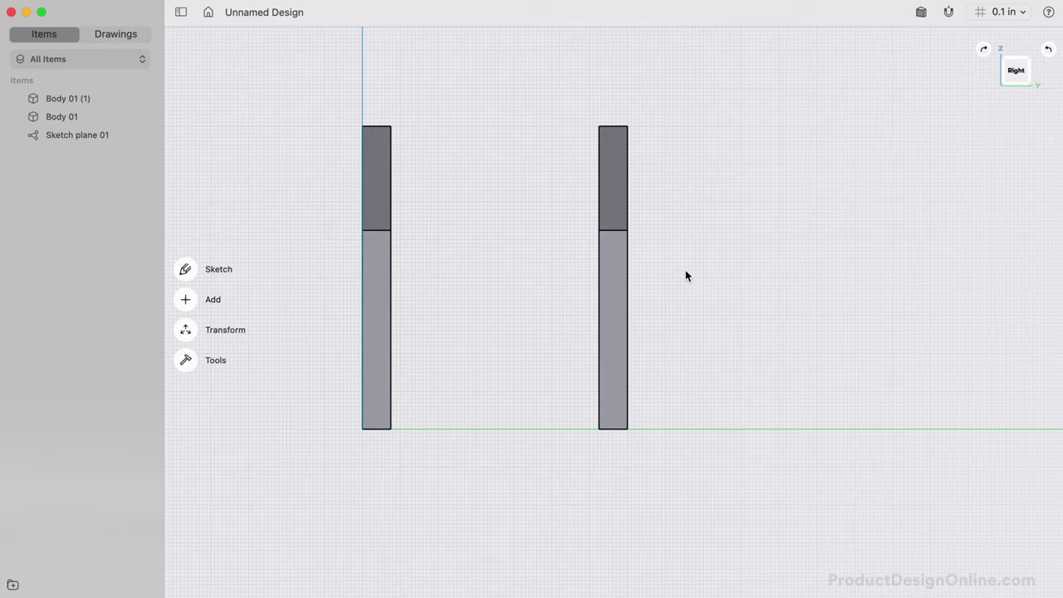
# Measure the distance between the inner vertical edges of the front and back panels.
pyautogui.click(599, 280)
pyautogui.click(391, 299)
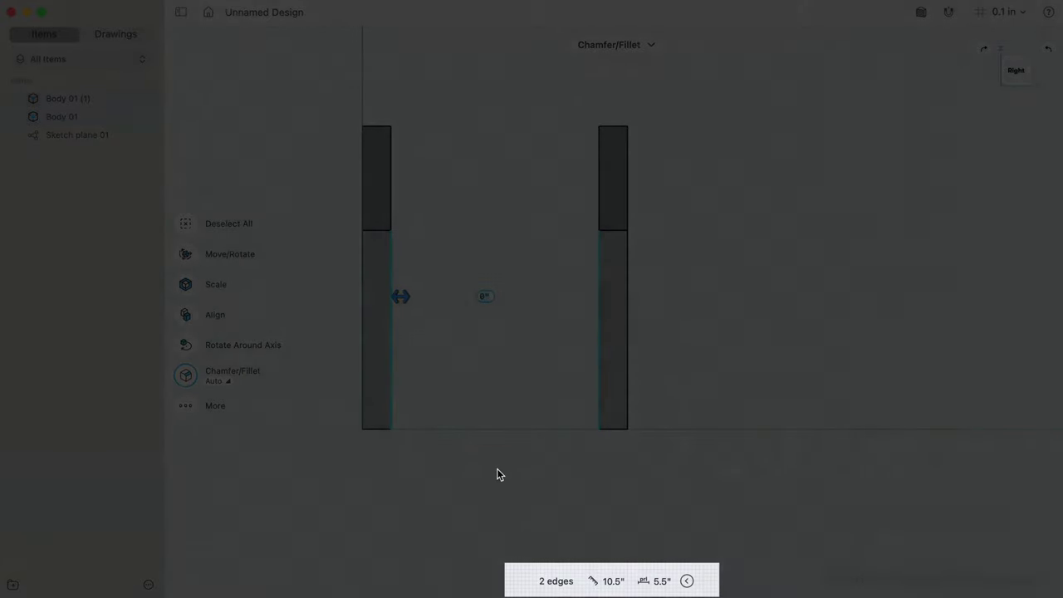
pyautogui.click(497, 470)
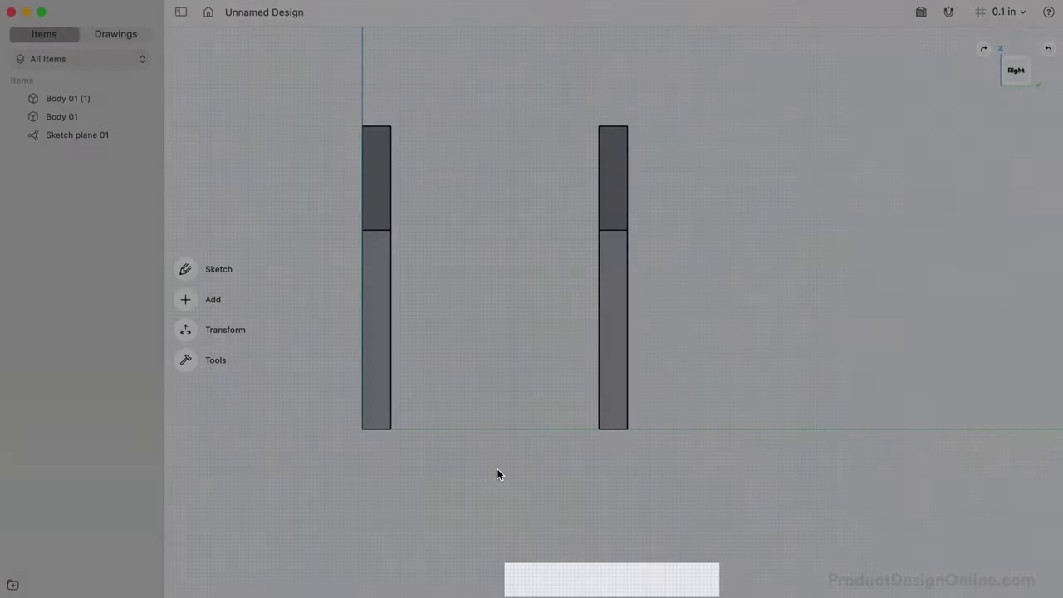
# In the left side view, sketch a 5.5 by 5.25 in rectangle filling the gap between the front and back panels below the gables.
pyautogui.moveTo(1012, 69); pyautogui.dragTo(1062, 83)
pyautogui.click(1016, 74)
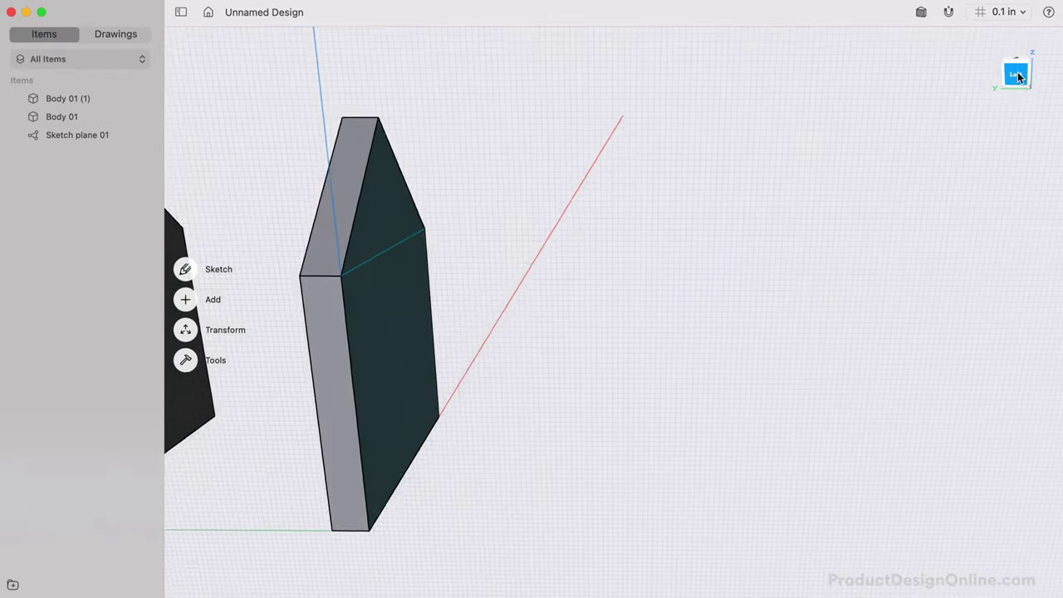
pyautogui.scroll(5, 549, 367)
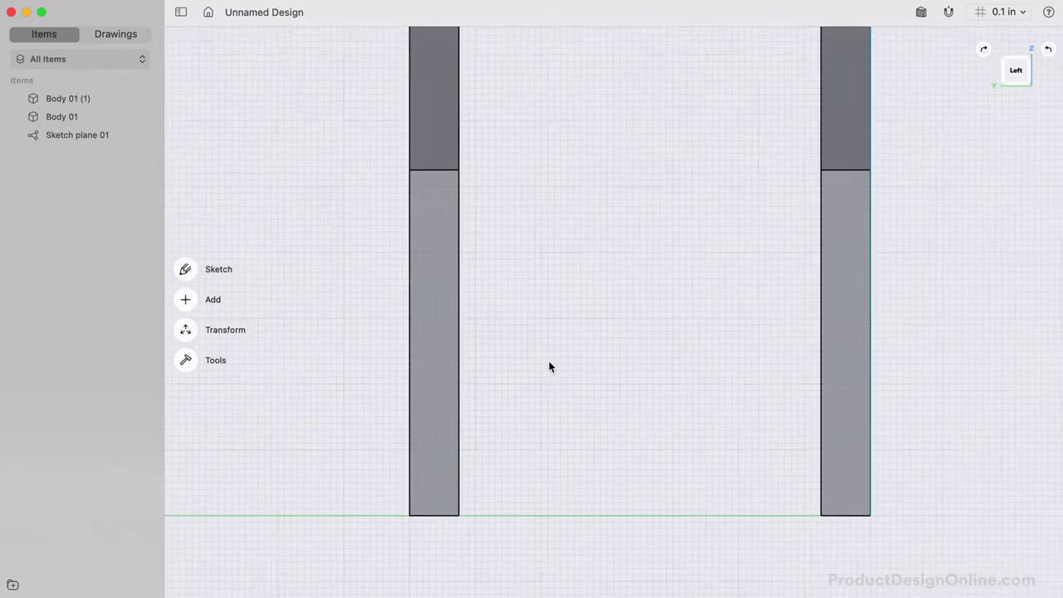
pyautogui.click(185, 269)
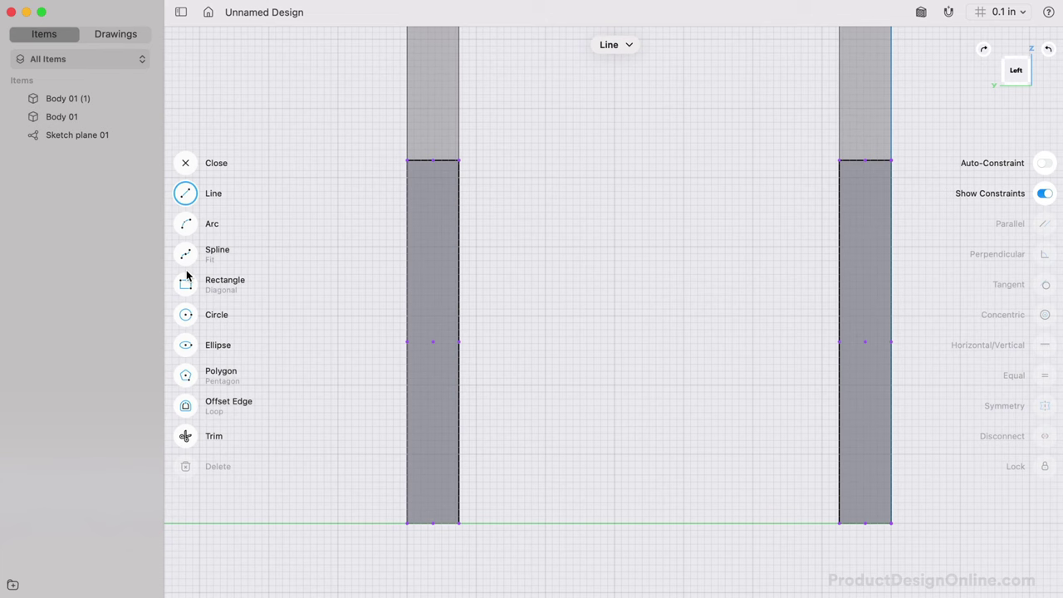
pyautogui.click(186, 285)
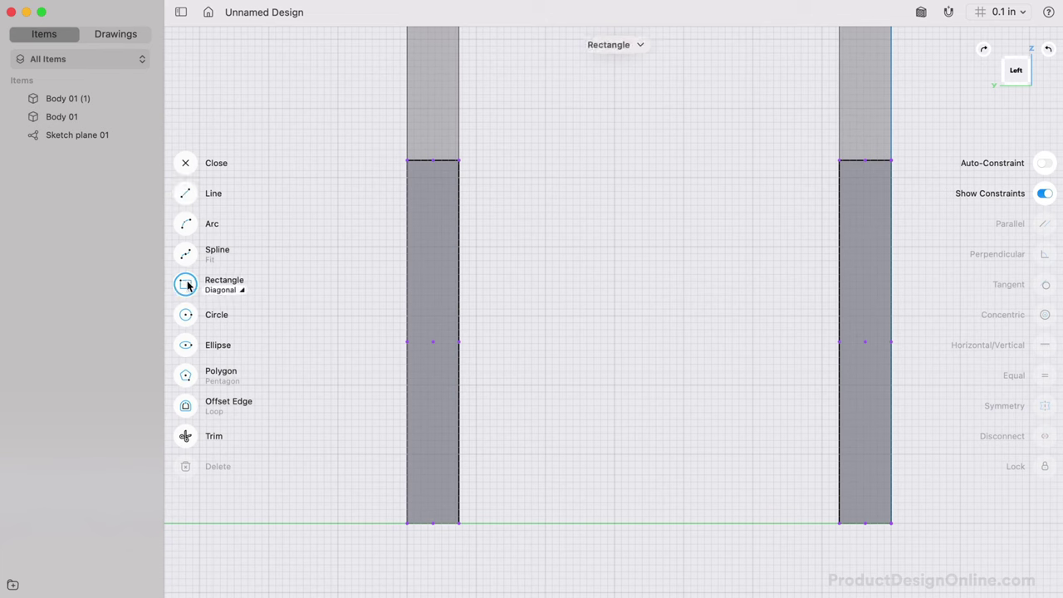
pyautogui.click(459, 161)
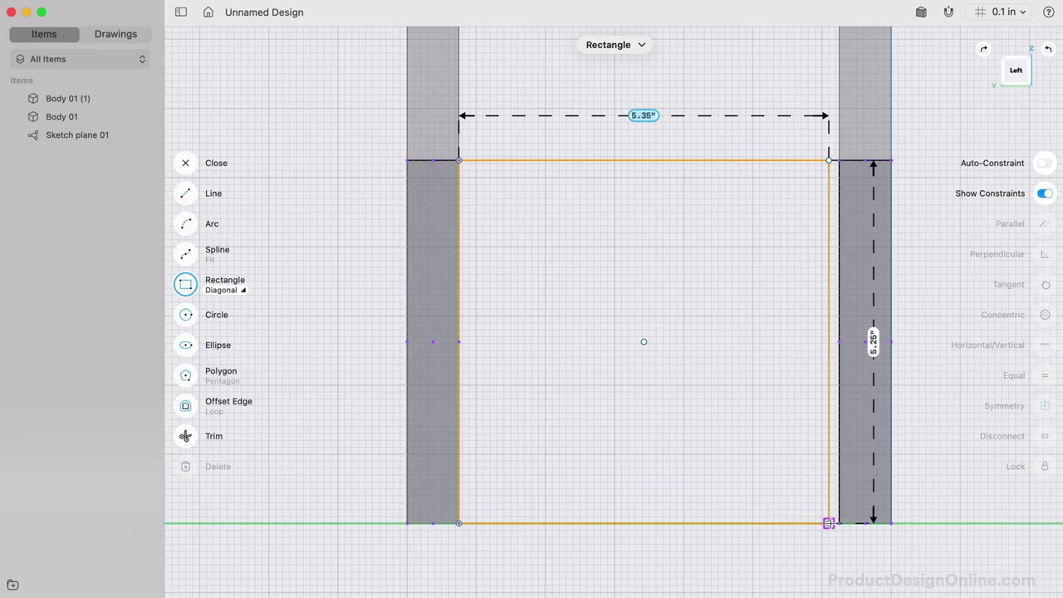
pyautogui.click(839, 523)
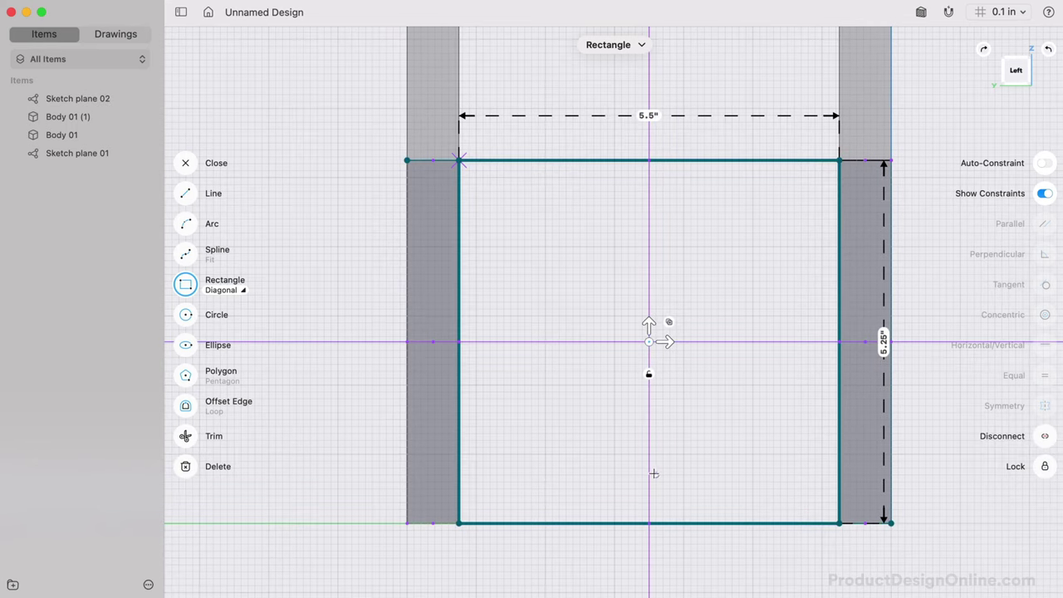
pyautogui.press('Escape')
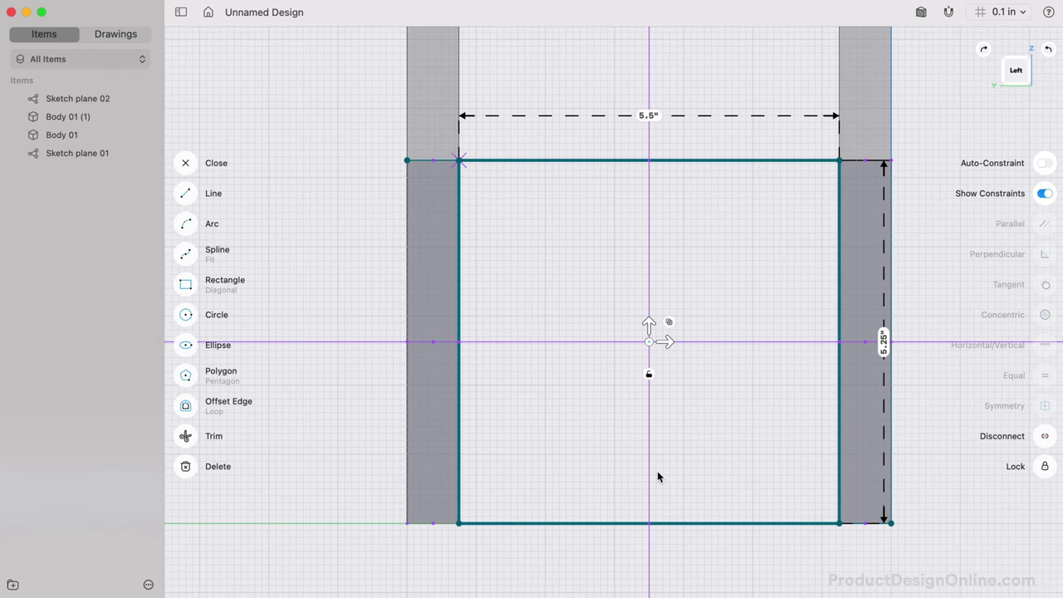
# Extrude the side rectangle inward to the same thickness as the gabled panels to form the side panel.
pyautogui.hscroll(10, 657, 471)
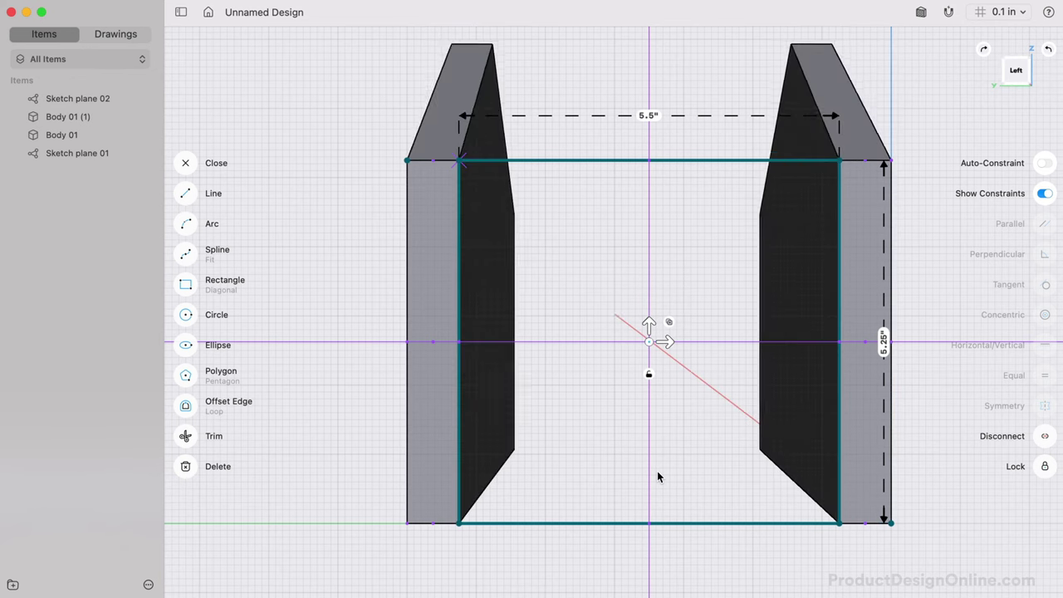
pyautogui.click(657, 471)
pyautogui.click(657, 468)
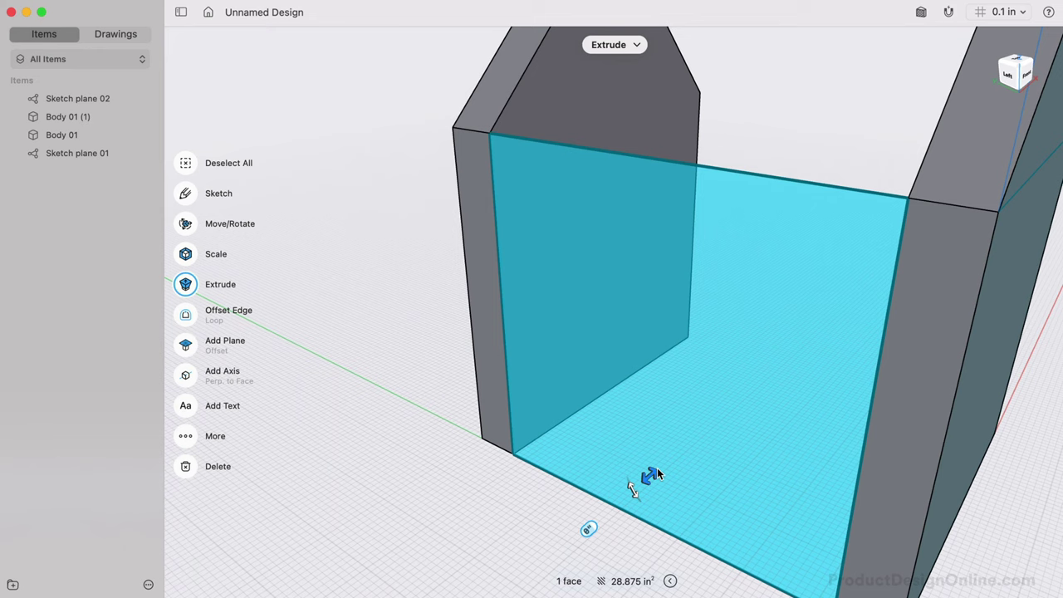
pyautogui.moveTo(649, 474); pyautogui.dragTo(686, 467)
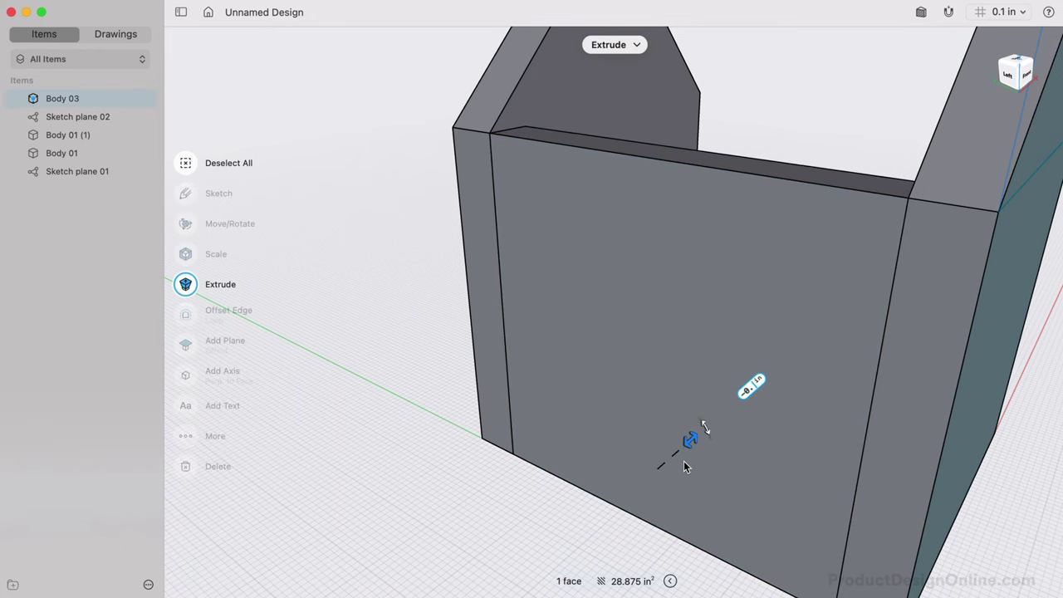
pyautogui.press('Escape')
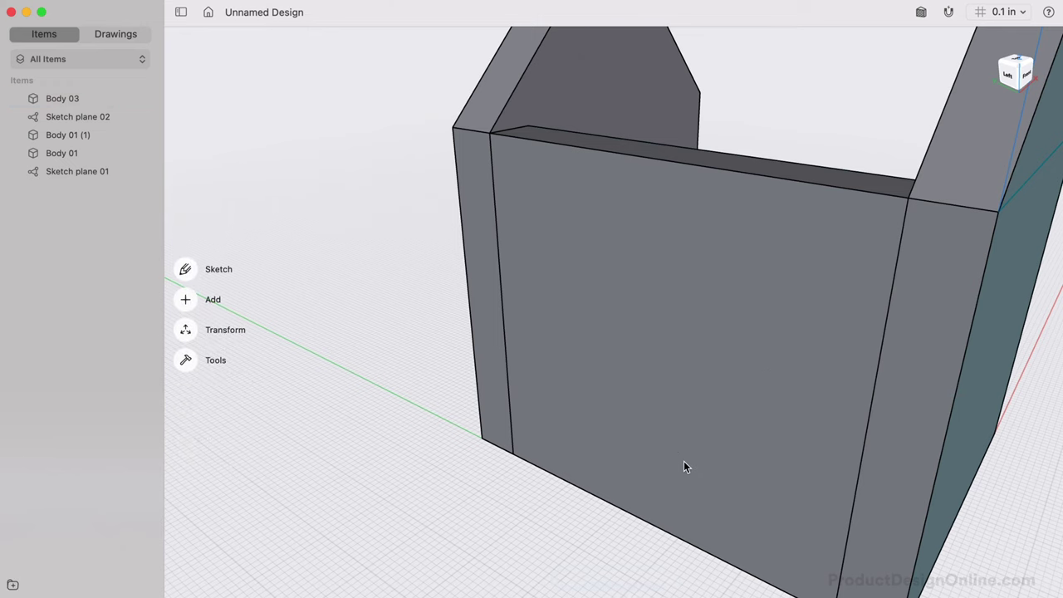
# Copy the side panel and offset the copy 4.75 in along the X axis to form the opposite side panel.
pyautogui.scroll(-5, 420, 478)
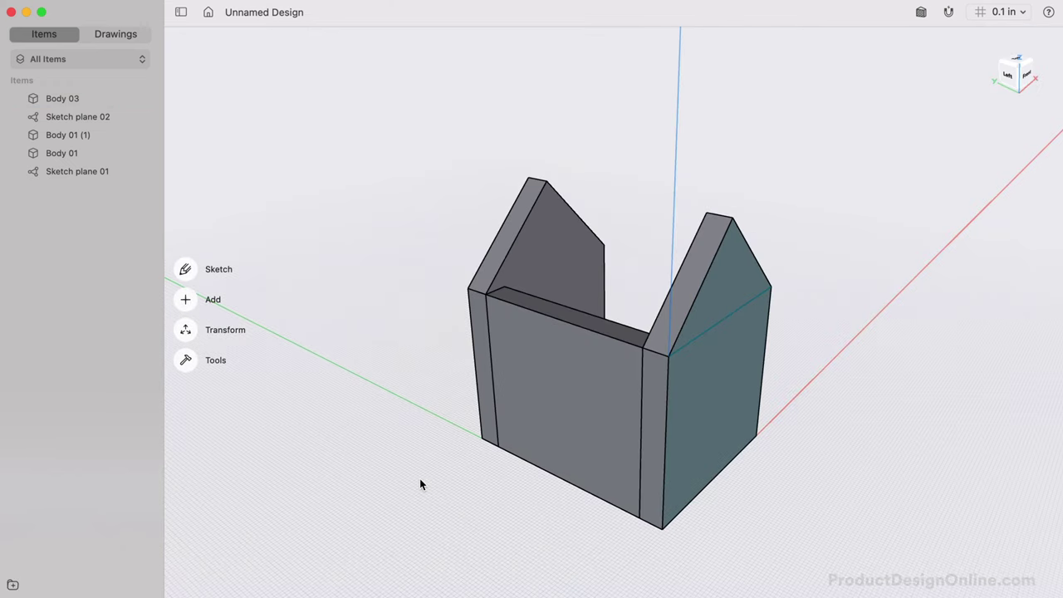
pyautogui.hscroll(3, 420, 478)
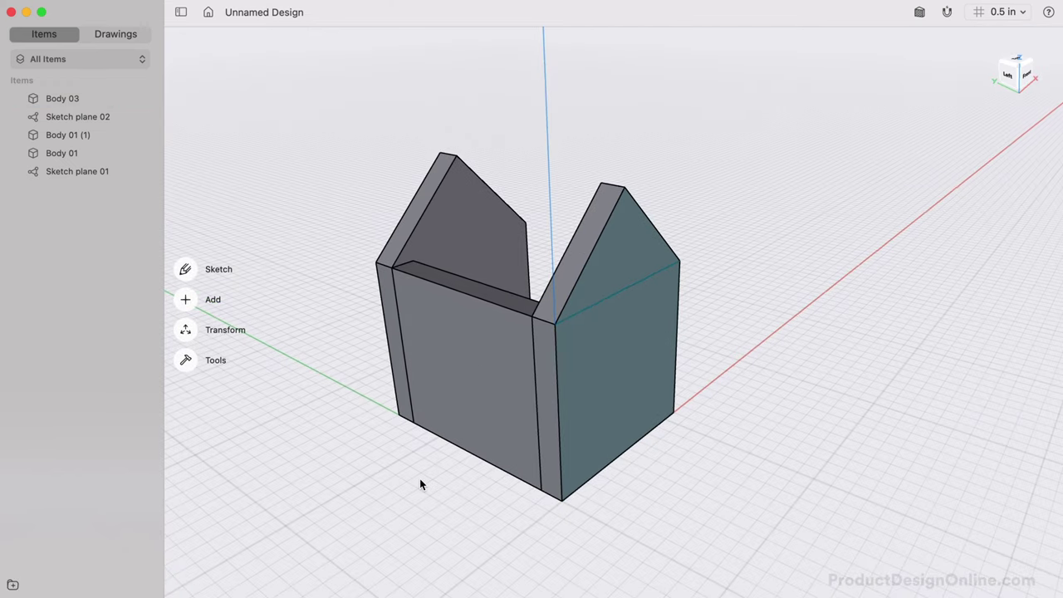
pyautogui.scroll(3, 419, 480)
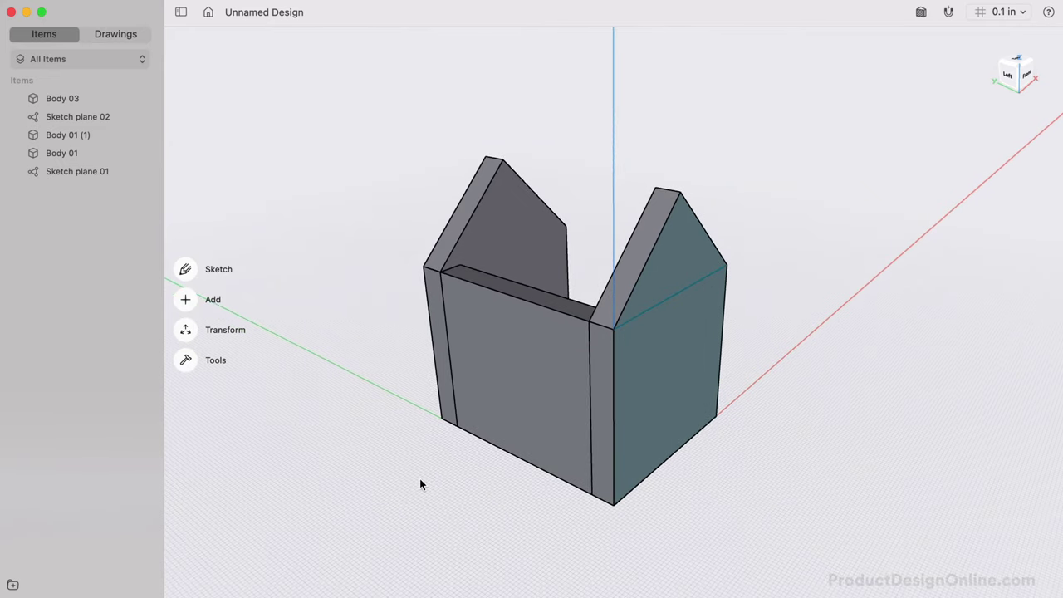
pyautogui.hscroll(10, 420, 479)
pyautogui.keyDown('shift'); pyautogui.hscroll(-3, 420, 475); pyautogui.keyUp('shift')
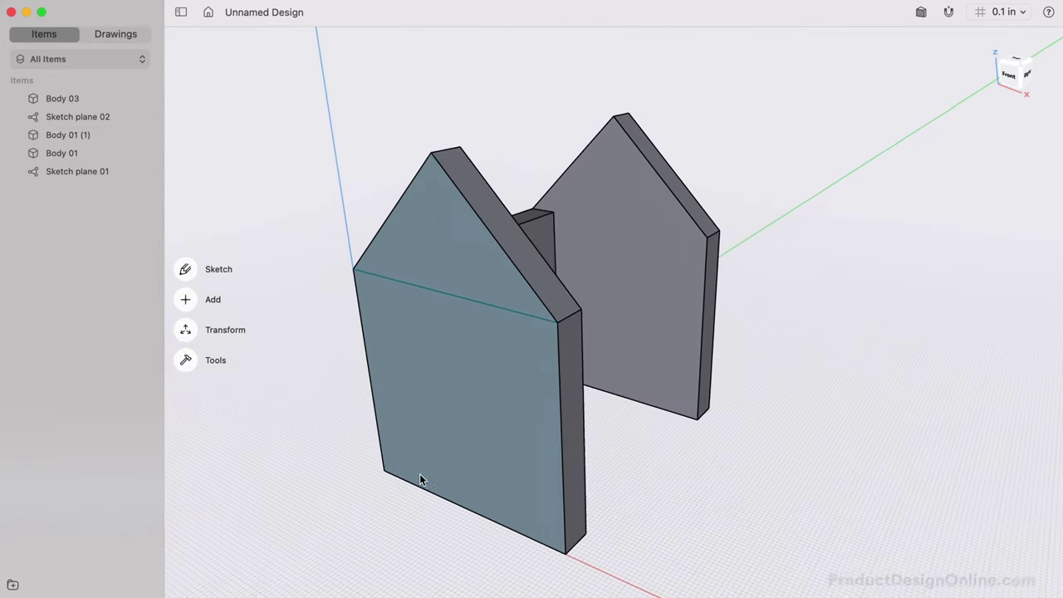
pyautogui.hscroll(10, 420, 479)
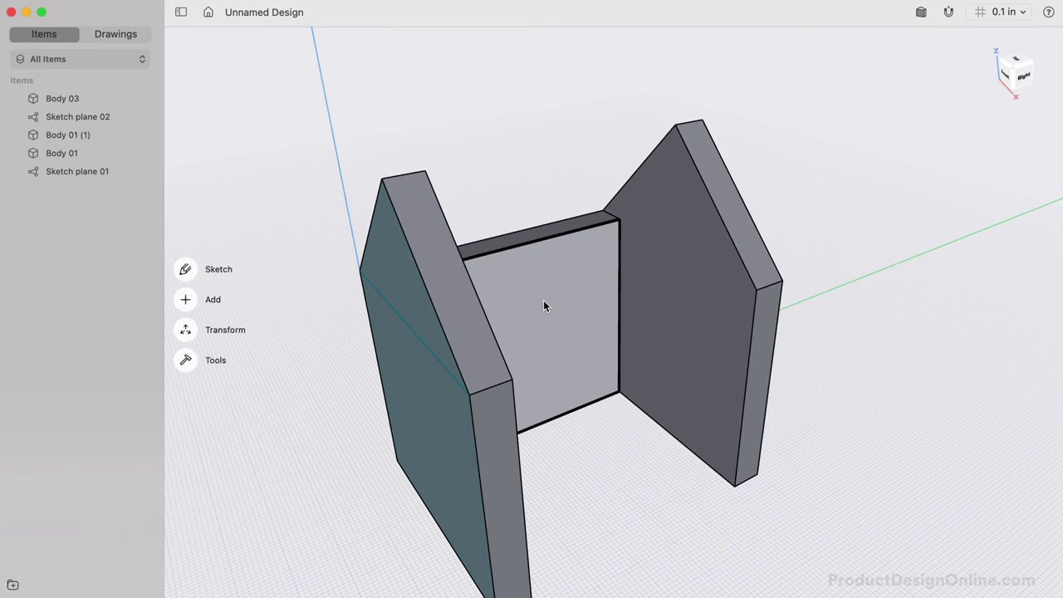
pyautogui.click(544, 305)
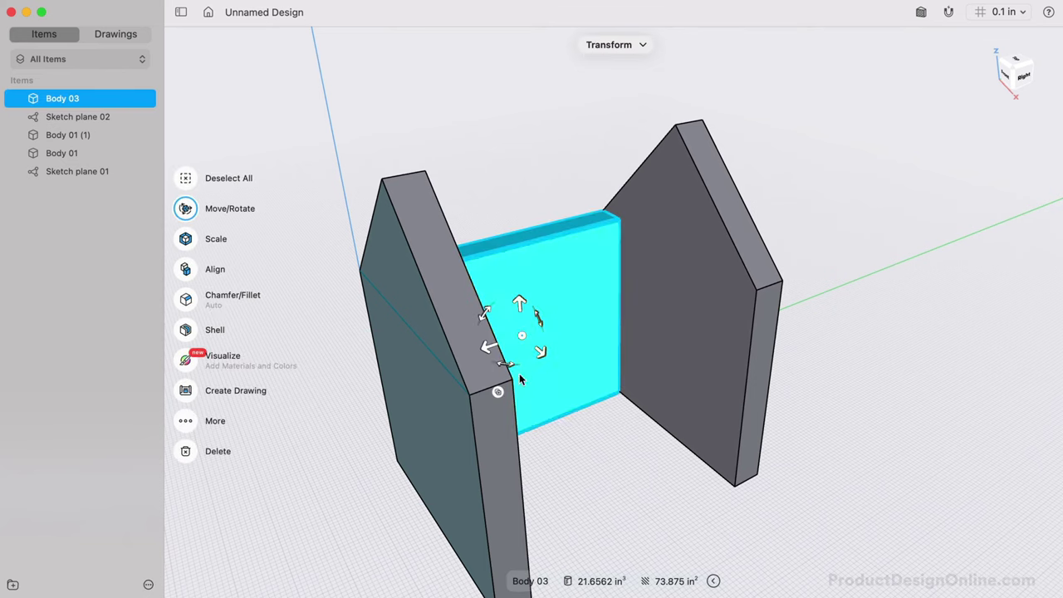
pyautogui.click(497, 391)
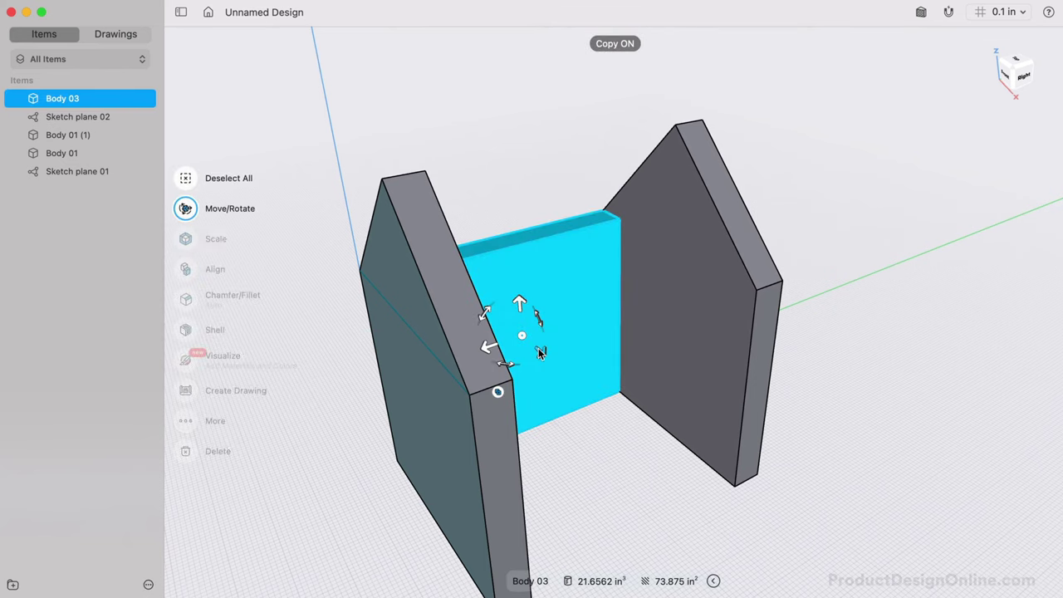
pyautogui.moveTo(498, 391); pyautogui.dragTo(617, 442)
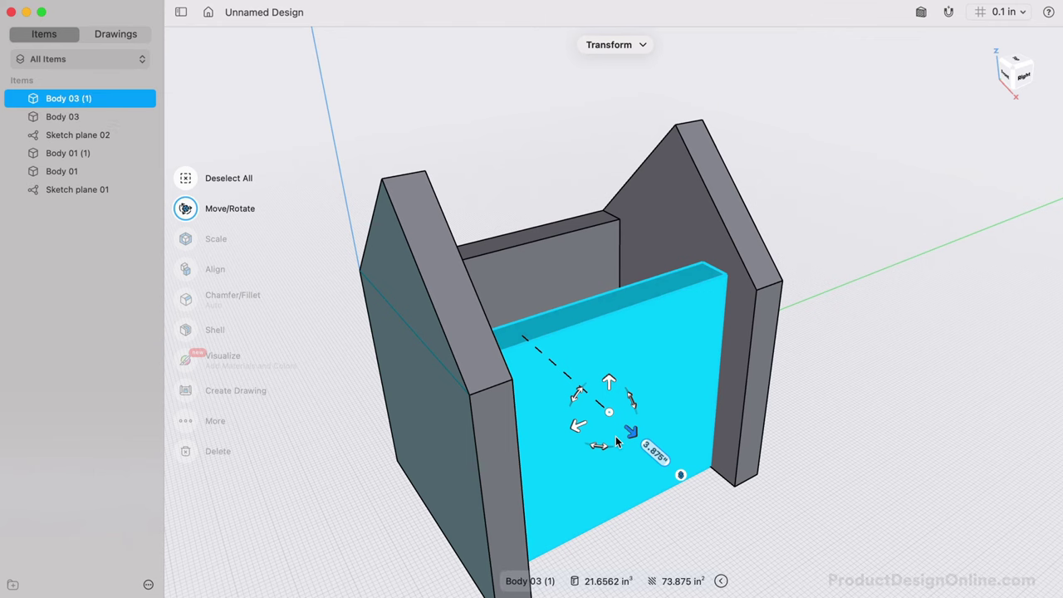
pyautogui.write('4.75')
pyautogui.press('Return')
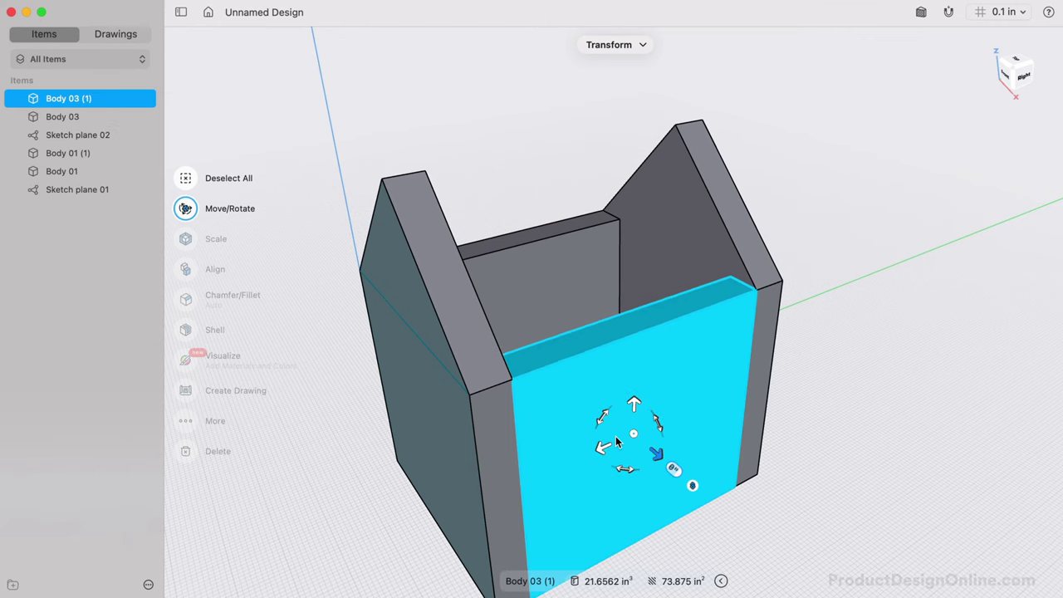
pyautogui.press('Escape')
# On the underside of the birdhouse, sketch a 4 by 5.5 in rectangle filling the opening between the four panels.
pyautogui.scroll(-3, 616, 442)
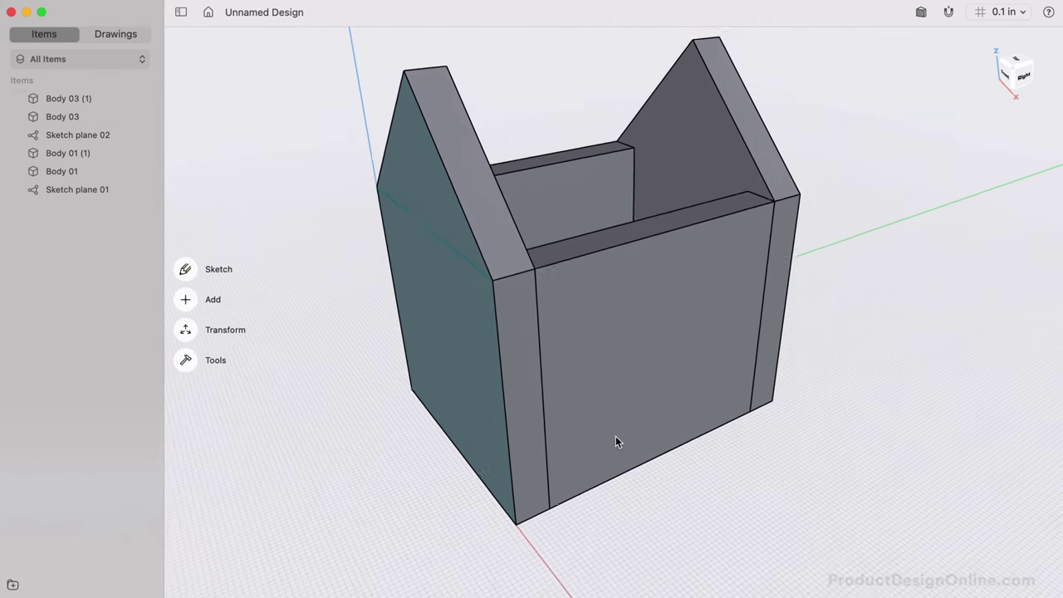
pyautogui.hscroll(-6, 616, 436)
pyautogui.hscroll(4, 616, 436)
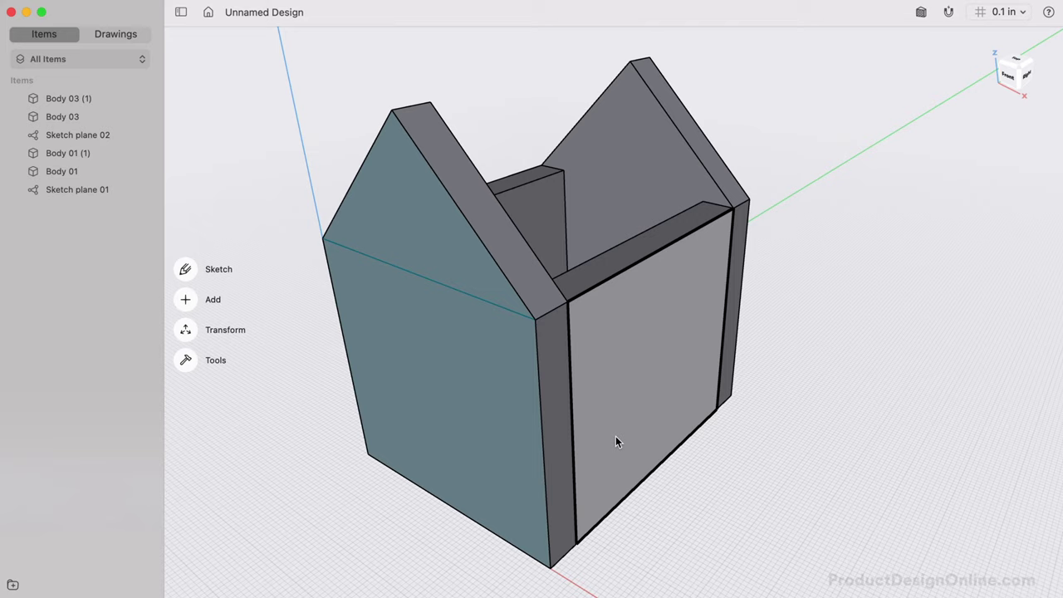
pyautogui.scroll(-10, 615, 436)
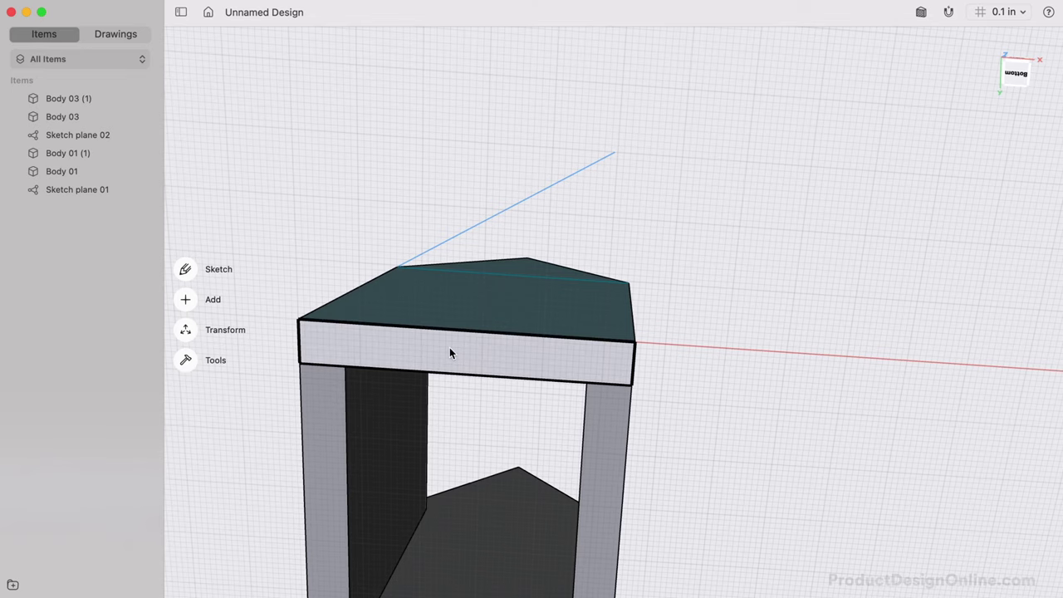
pyautogui.press('l')
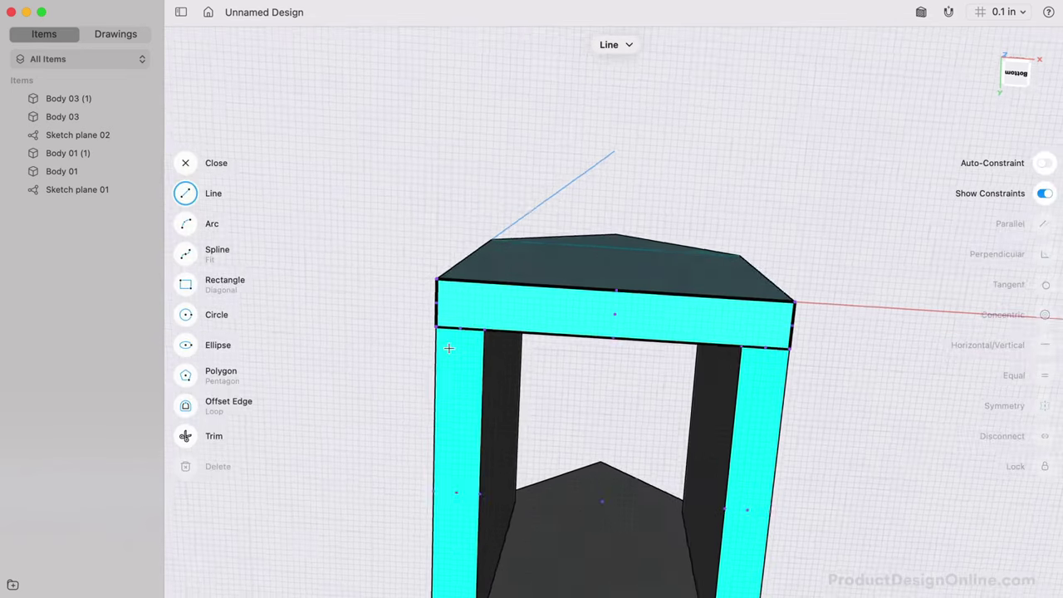
pyautogui.scroll(-8, 449, 348)
pyautogui.scroll(-8, 449, 348)
pyautogui.scroll(3, 449, 348)
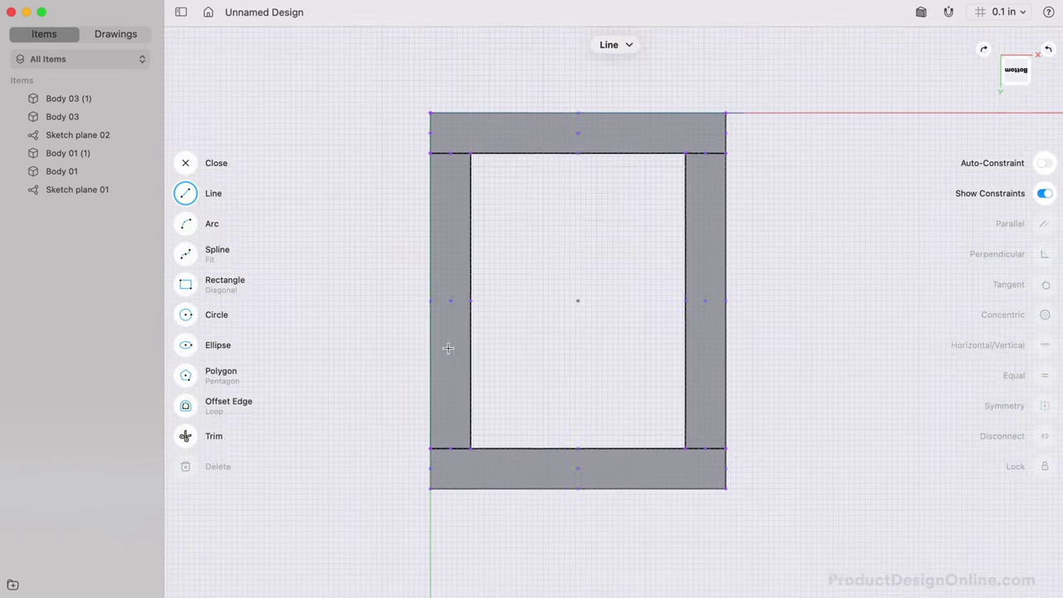
pyautogui.click(189, 288)
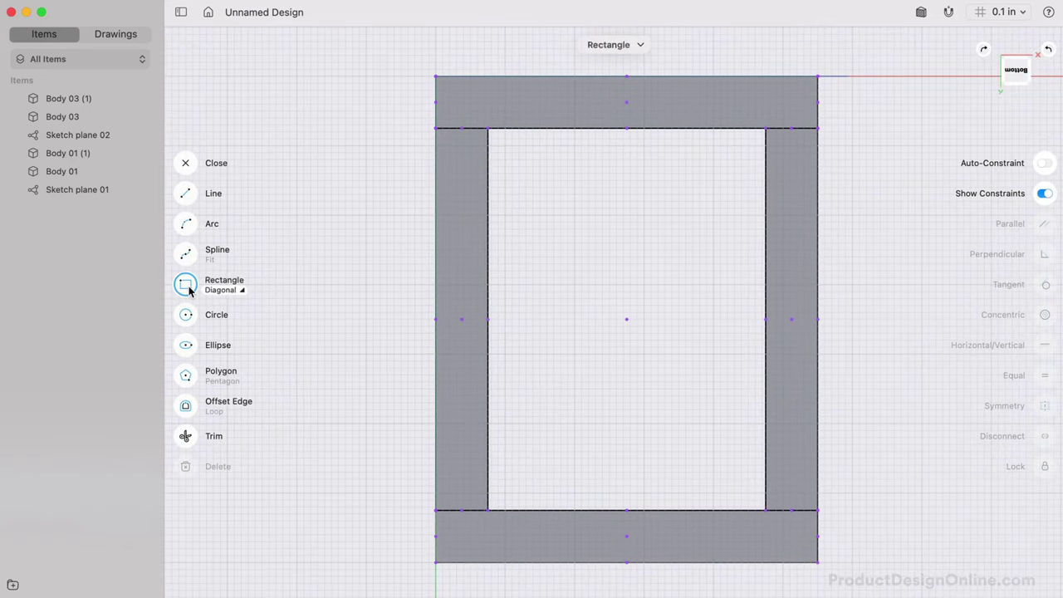
pyautogui.click(487, 128)
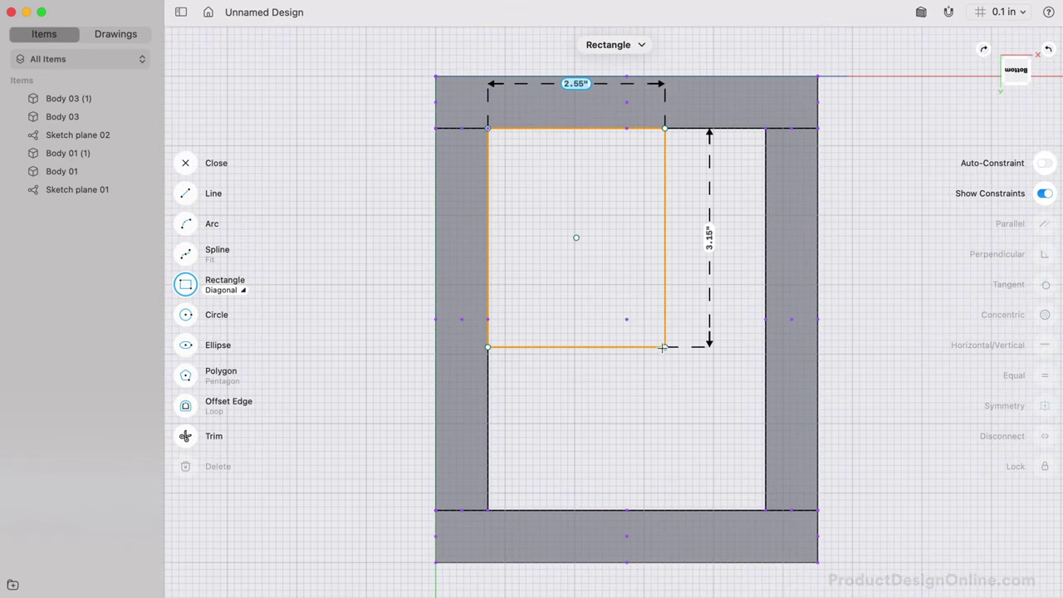
pyautogui.click(763, 510)
# Extrude the bottom rectangle 0.75 in inward to form the floor.
pyautogui.scroll(10, 660, 374)
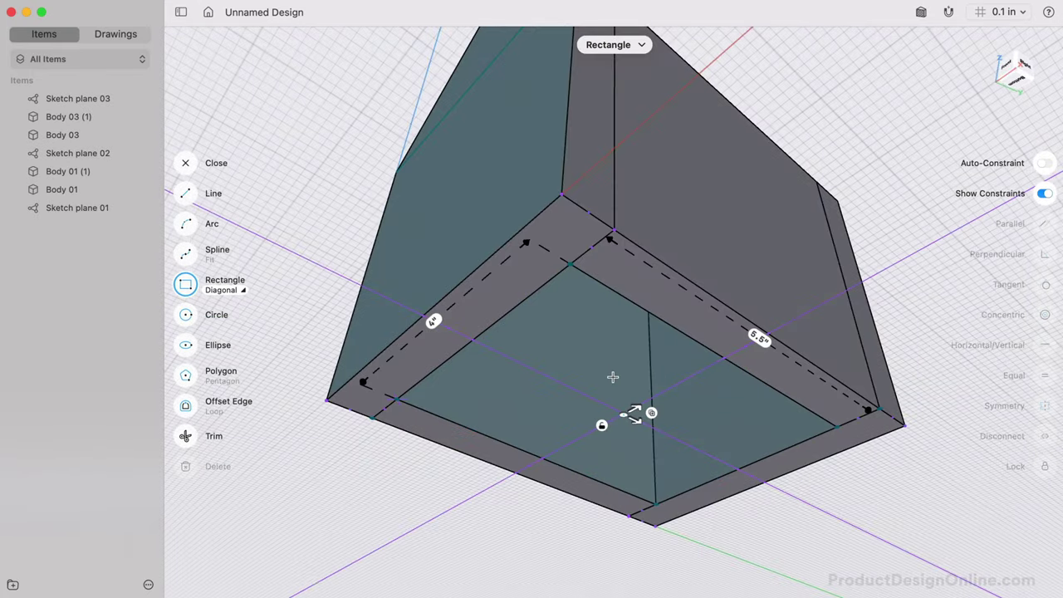
pyautogui.click(576, 370)
pyautogui.moveTo(576, 392); pyautogui.dragTo(576, 351)
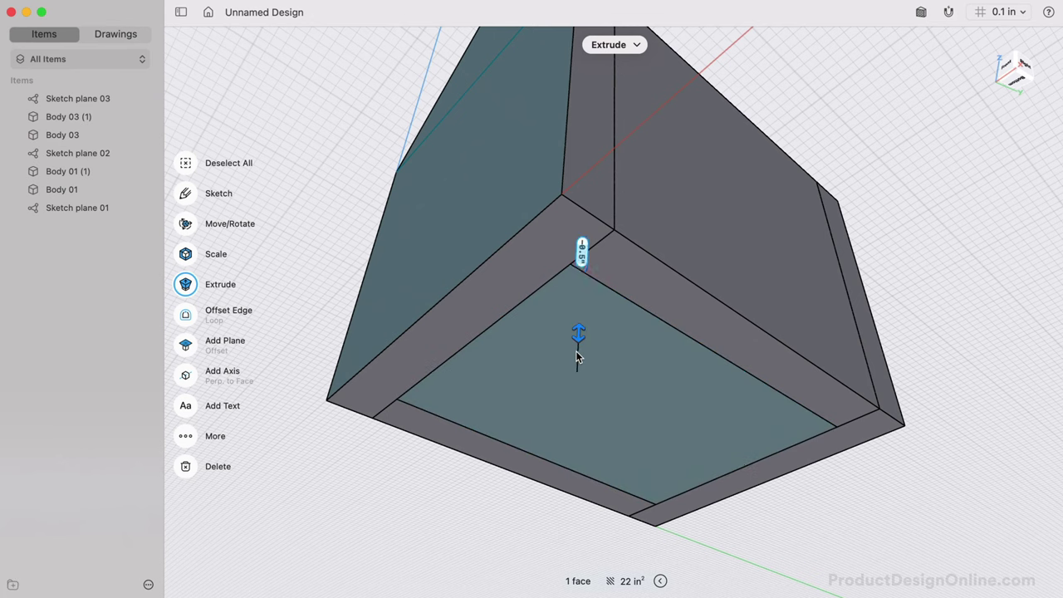
pyautogui.press('Return')
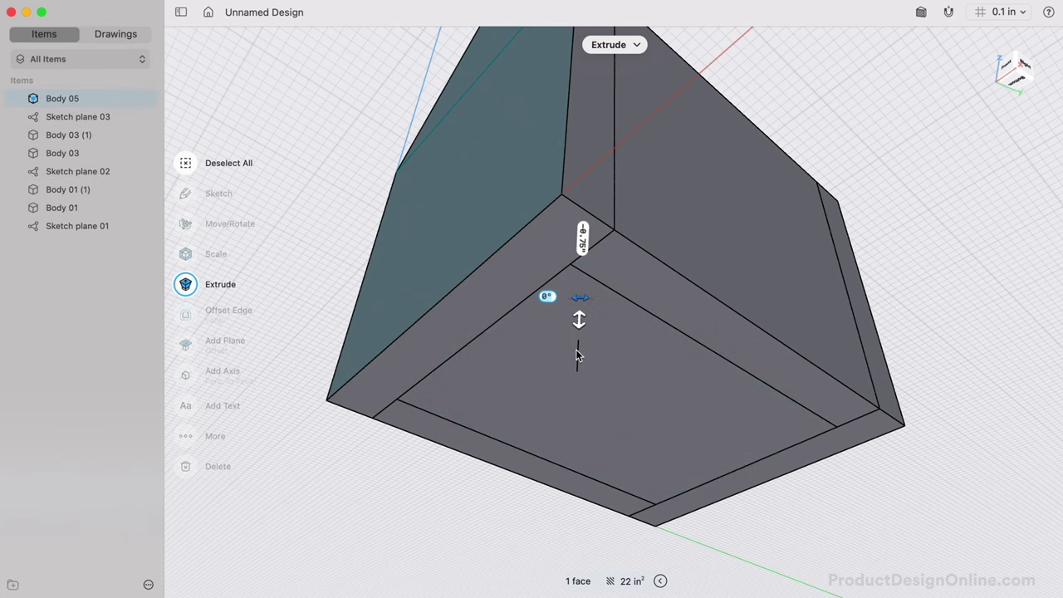
pyautogui.press('Escape')
# Copy the right side panel and move the copy about 5.19 in straight up, above the original.
pyautogui.scroll(10, 575, 350)
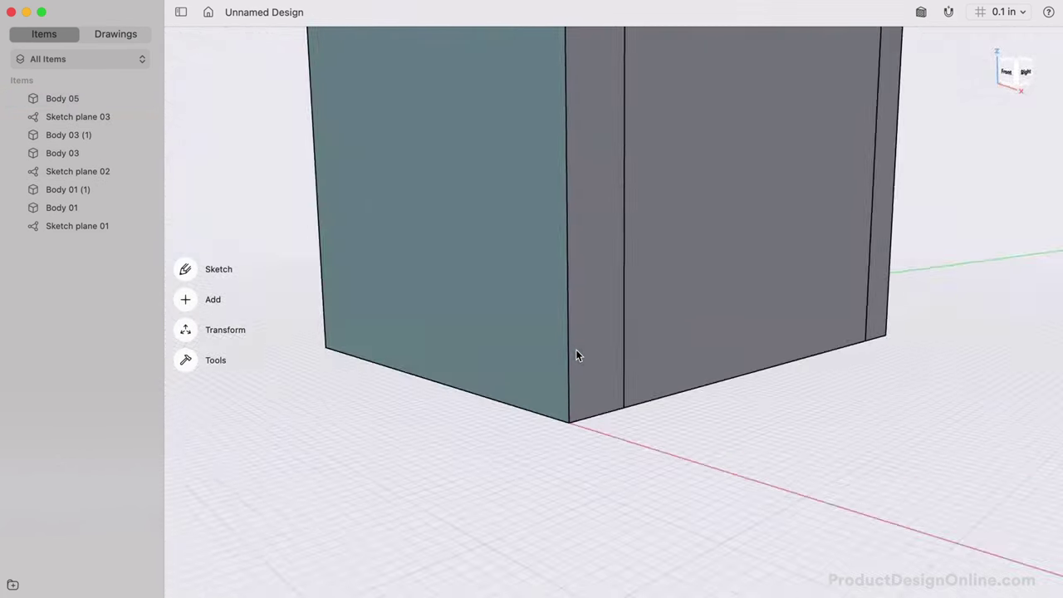
pyautogui.scroll(-5, 576, 350)
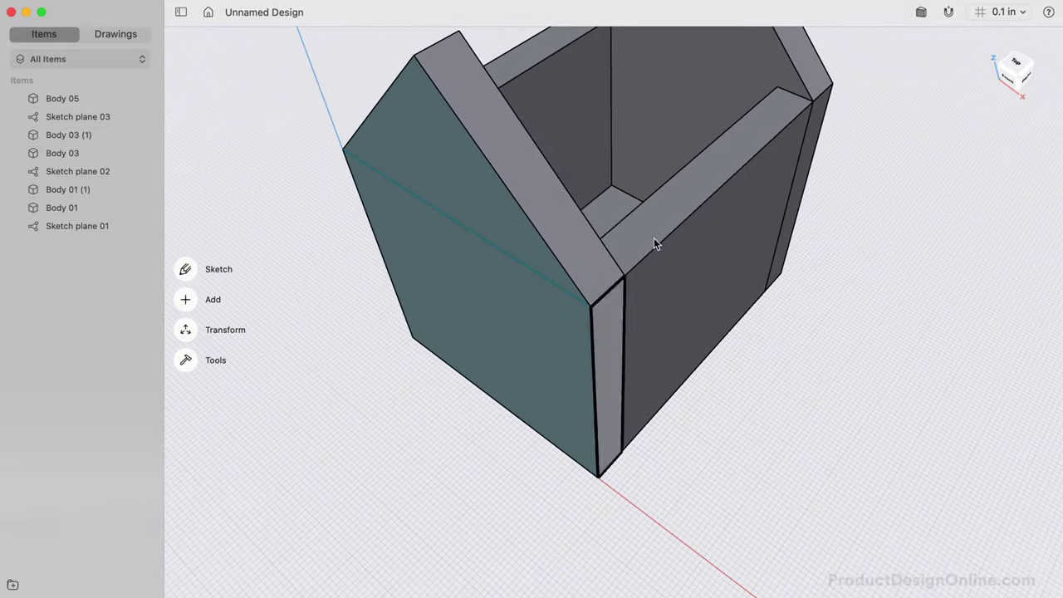
pyautogui.scroll(6, 662, 222)
pyautogui.scroll(-8, 721, 355)
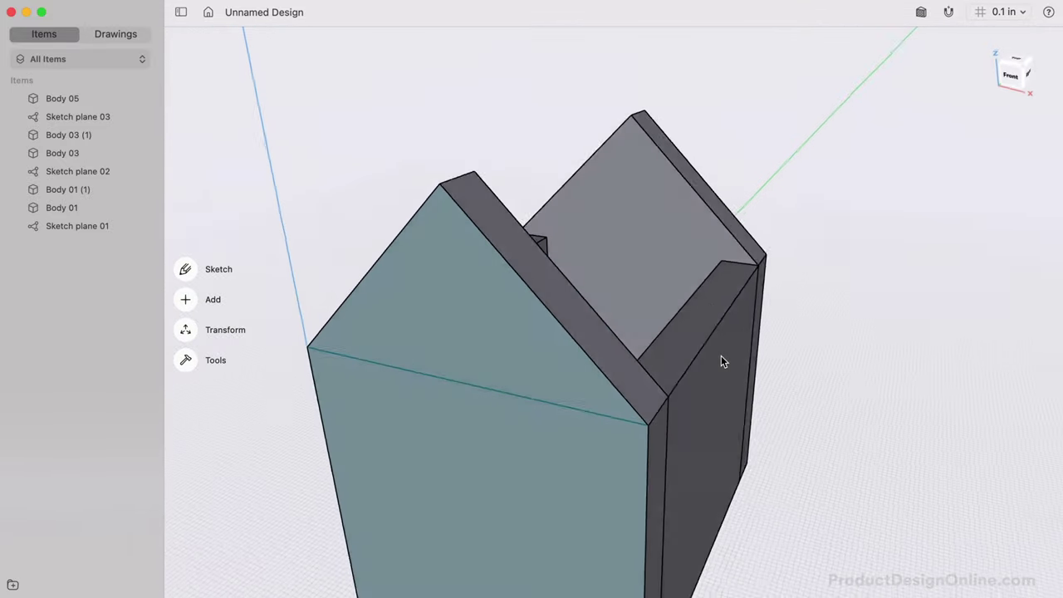
pyautogui.click(709, 371)
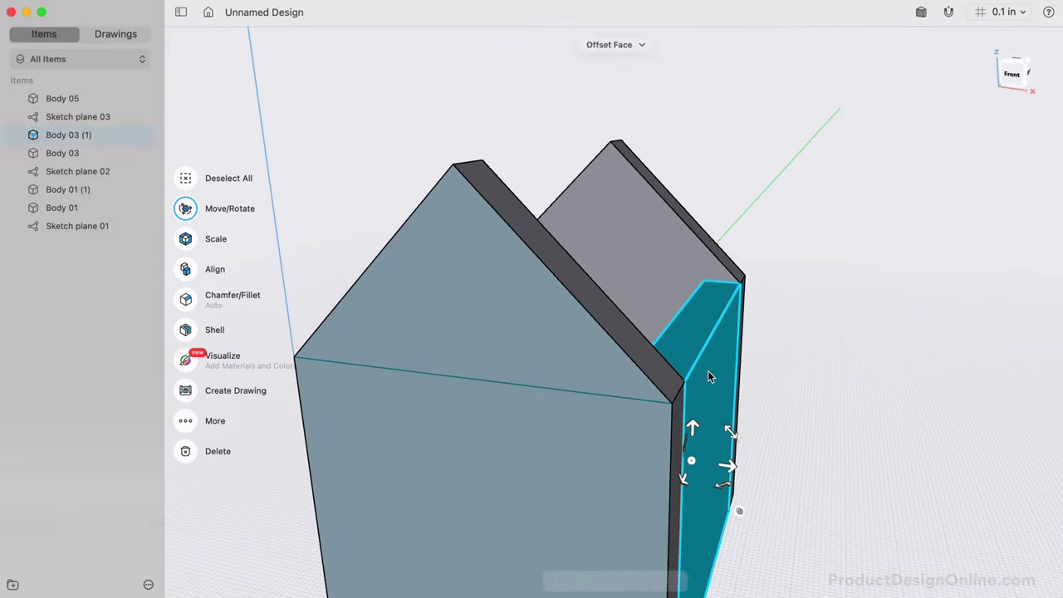
pyautogui.click(738, 511)
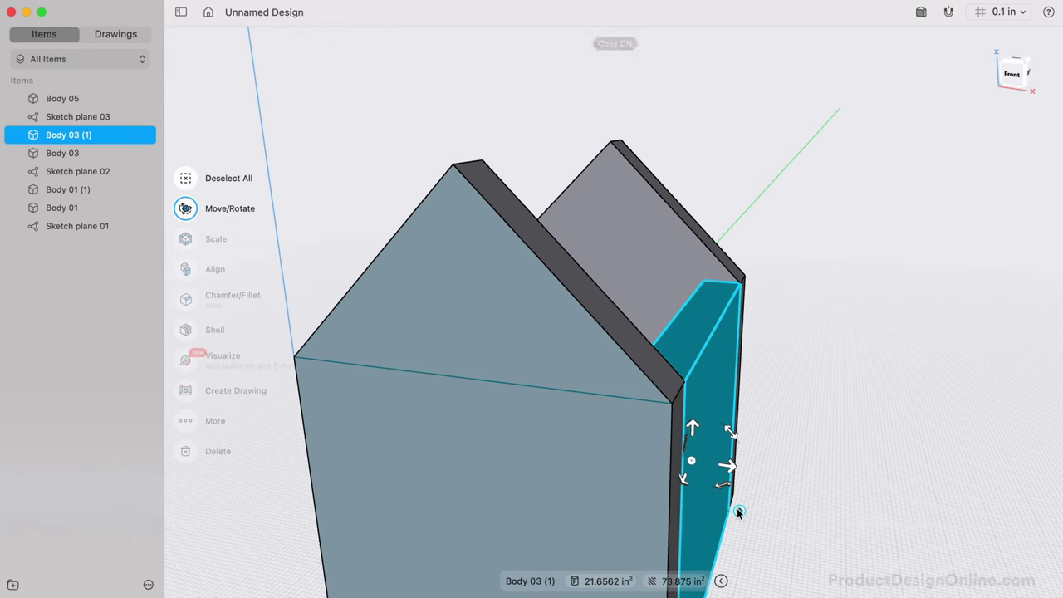
pyautogui.click(692, 461)
pyautogui.click(693, 429)
pyautogui.keyDown('alt'); pyautogui.moveTo(693, 430); pyautogui.dragTo(688, 130); pyautogui.keyUp('alt')
pyautogui.scroll(-5, 688, 130)
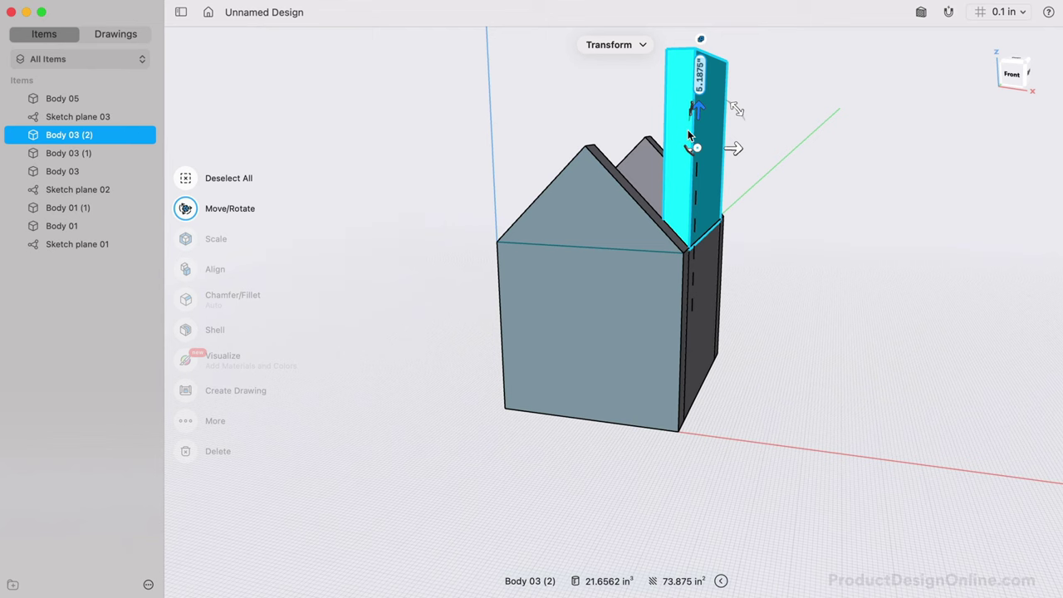
pyautogui.click(702, 40)
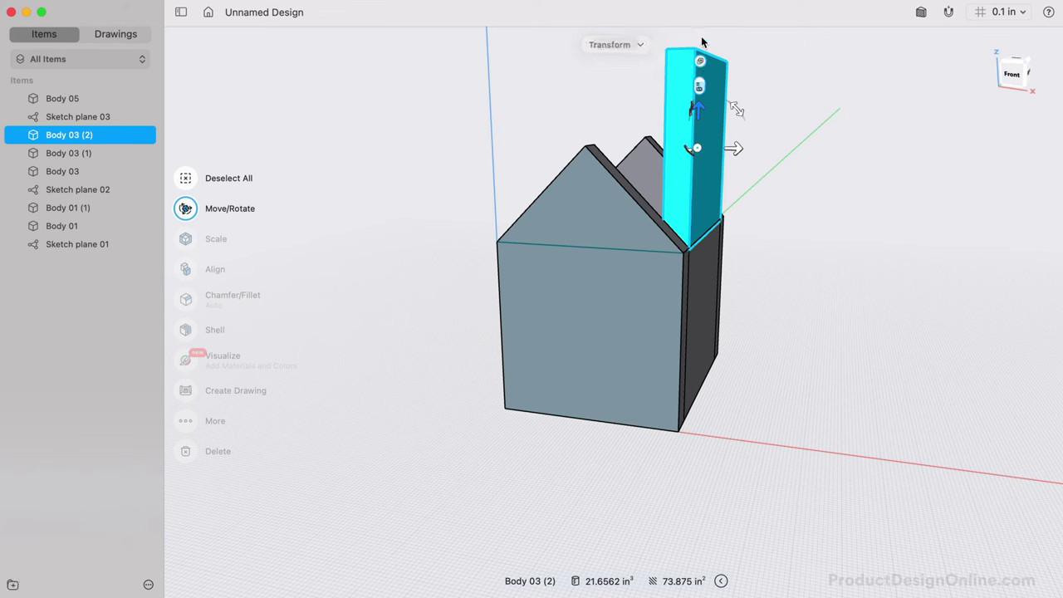
# Rotate the raised panel copy -45° in the front plane to match the right slope of the gables.
pyautogui.click(737, 108)
pyautogui.moveTo(736, 109); pyautogui.dragTo(691, 104)
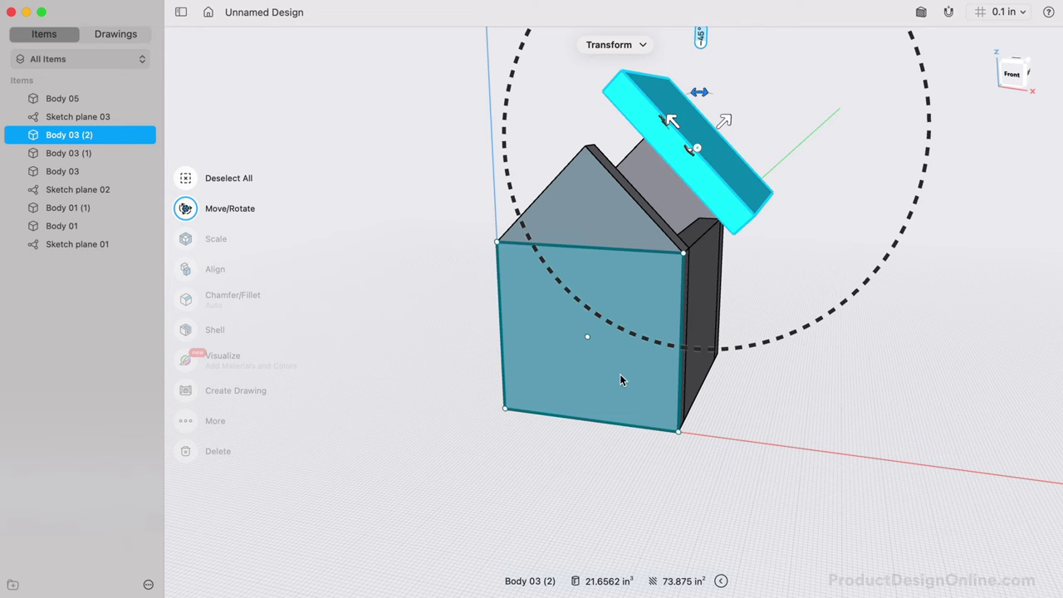
pyautogui.click(482, 475)
# Align the tilted roof panel's upper front corner on its underside with the outer peak of the front gable.
pyautogui.keyDown('shift'); pyautogui.scroll(4, 481, 475); pyautogui.keyUp('shift')
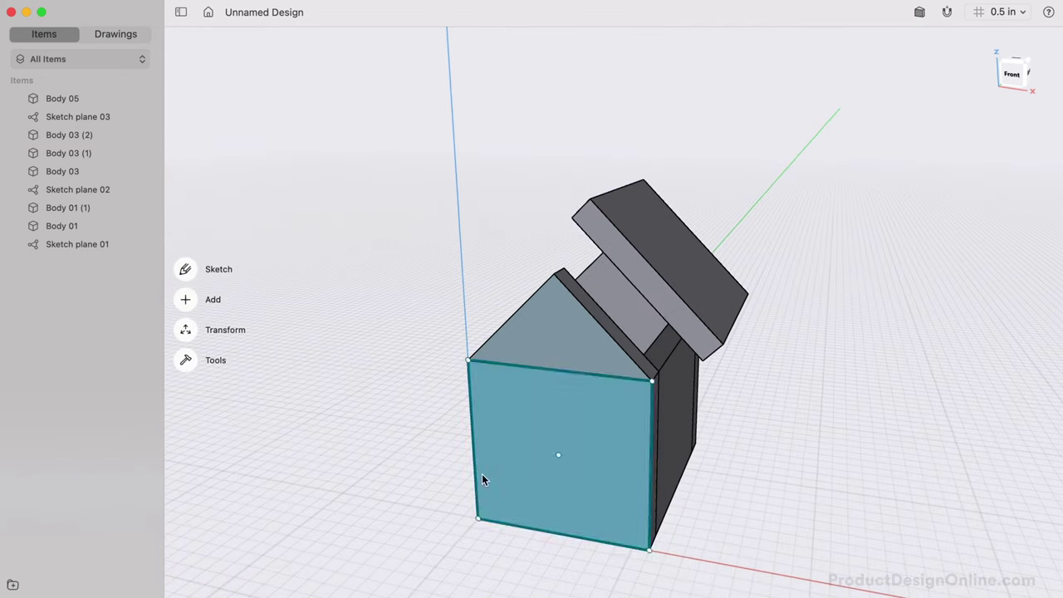
pyautogui.scroll(4, 482, 475)
pyautogui.hscroll(-5, 482, 475)
pyautogui.scroll(-1, 482, 475)
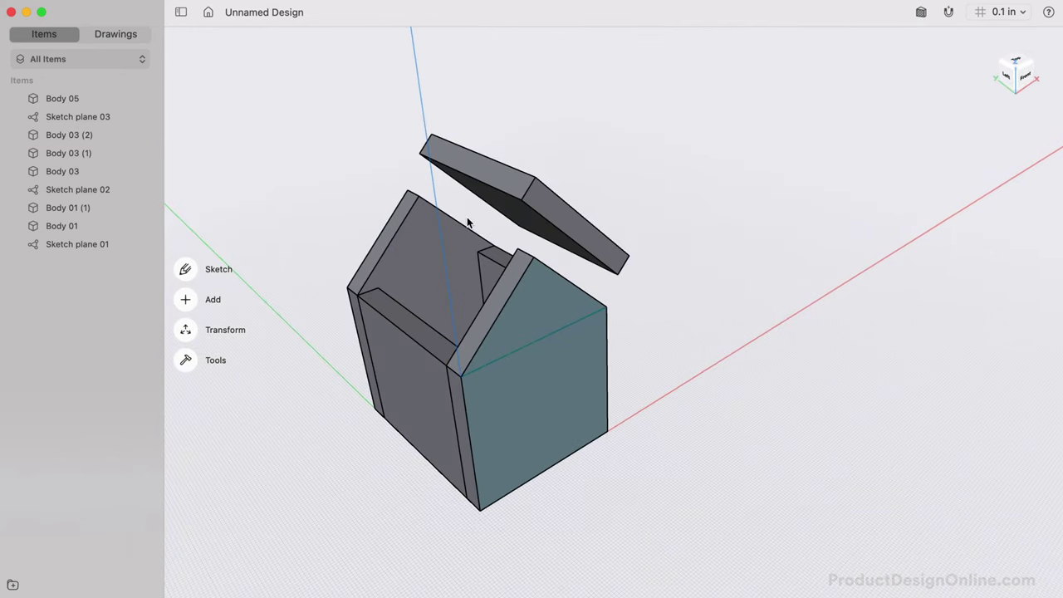
pyautogui.click(502, 176)
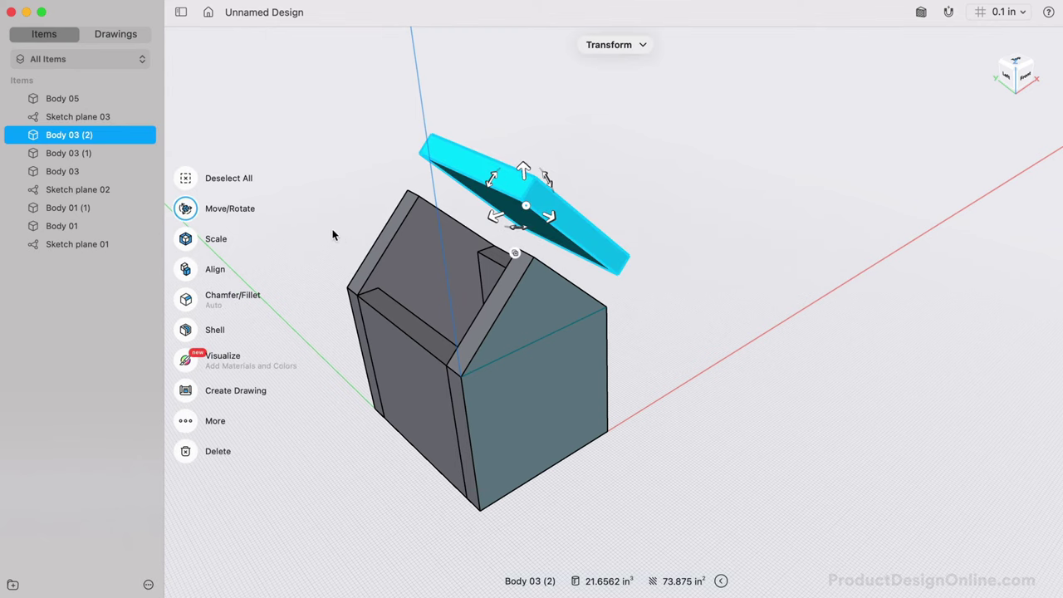
pyautogui.click(196, 269)
pyautogui.hscroll(-5, 346, 159)
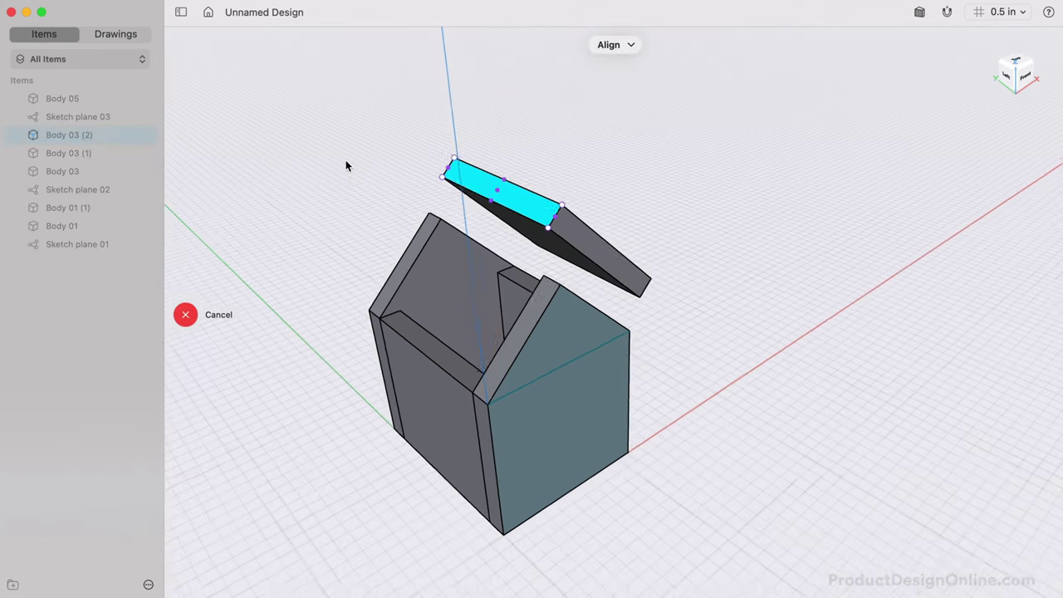
pyautogui.scroll(5, 345, 166)
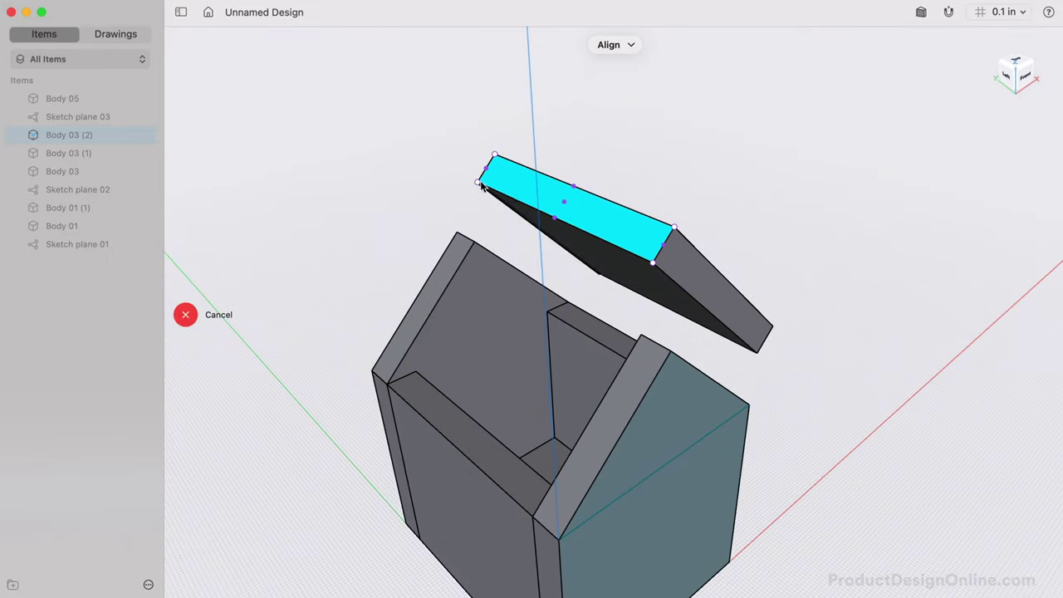
pyautogui.click(625, 270)
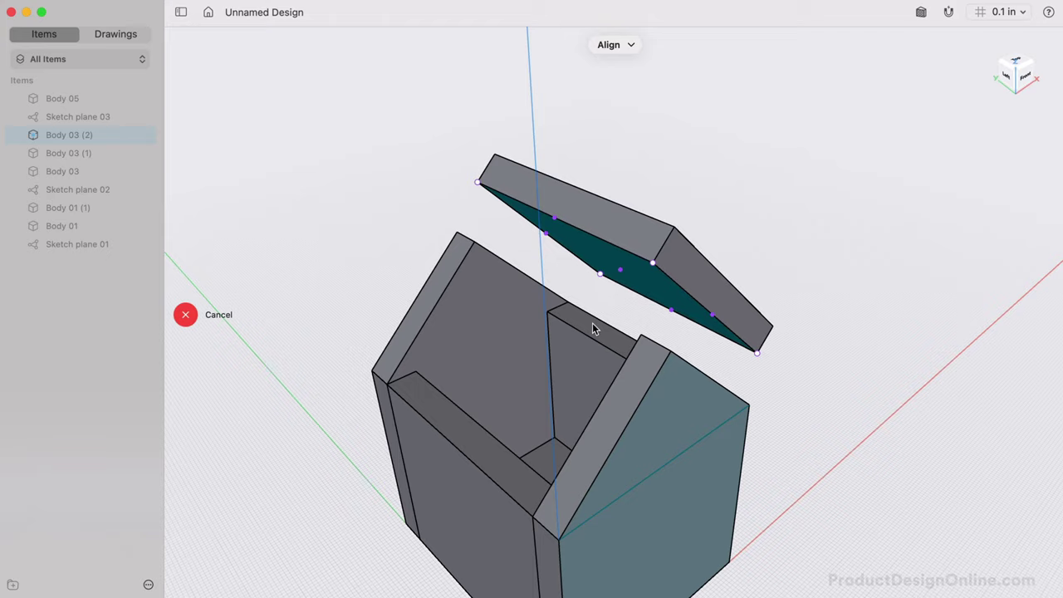
pyautogui.scroll(-5, 574, 344)
pyautogui.hscroll(-5, 574, 343)
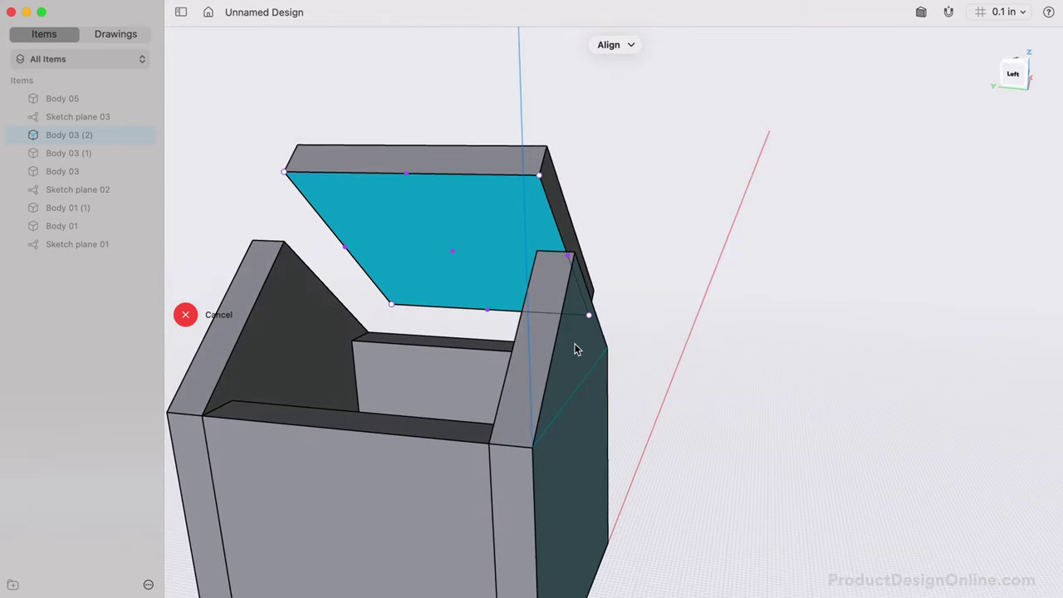
pyautogui.hscroll(5, 574, 343)
pyautogui.scroll(5, 574, 343)
pyautogui.hscroll(-1, 577, 350)
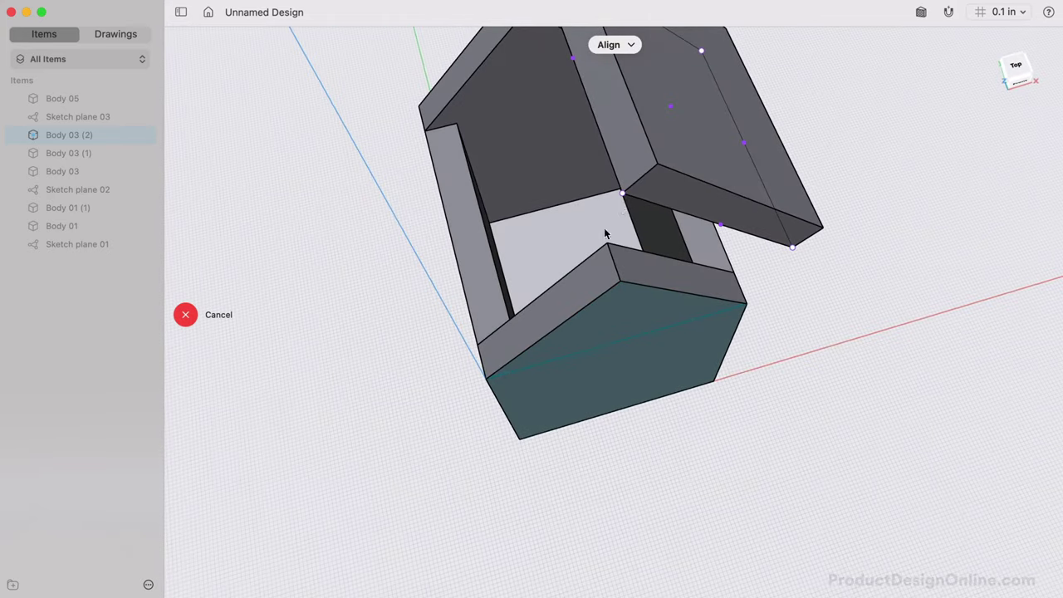
pyautogui.click(622, 194)
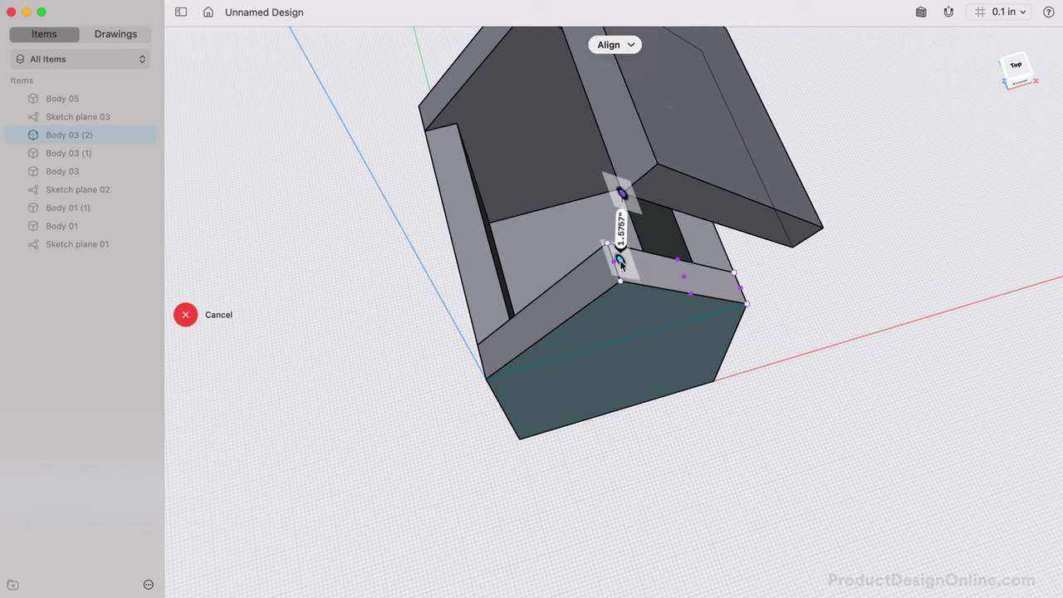
pyautogui.click(621, 277)
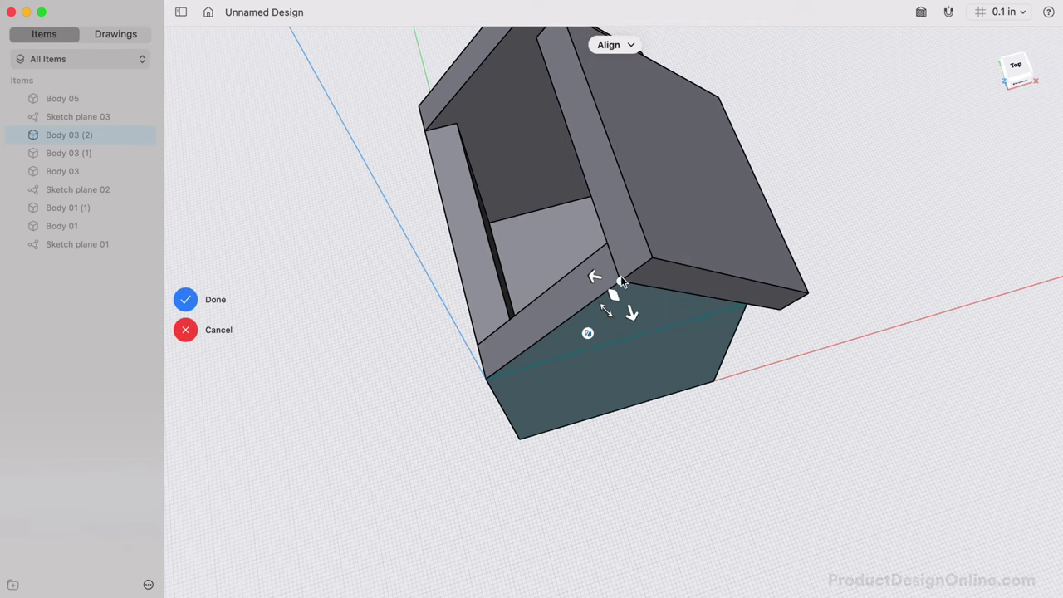
# Shift the aligned roof panel 1 in forward past the front gable and 0.75 in up along the slope.
pyautogui.keyDown('shift'); pyautogui.scroll(3, 511, 363); pyautogui.keyUp('shift')
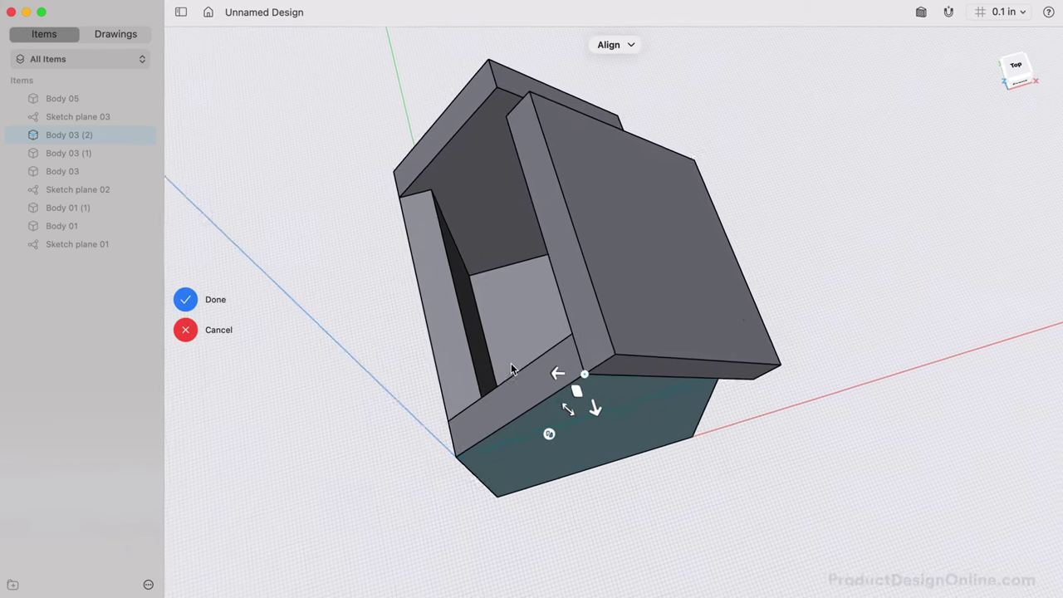
pyautogui.moveTo(584, 414); pyautogui.dragTo(596, 444)
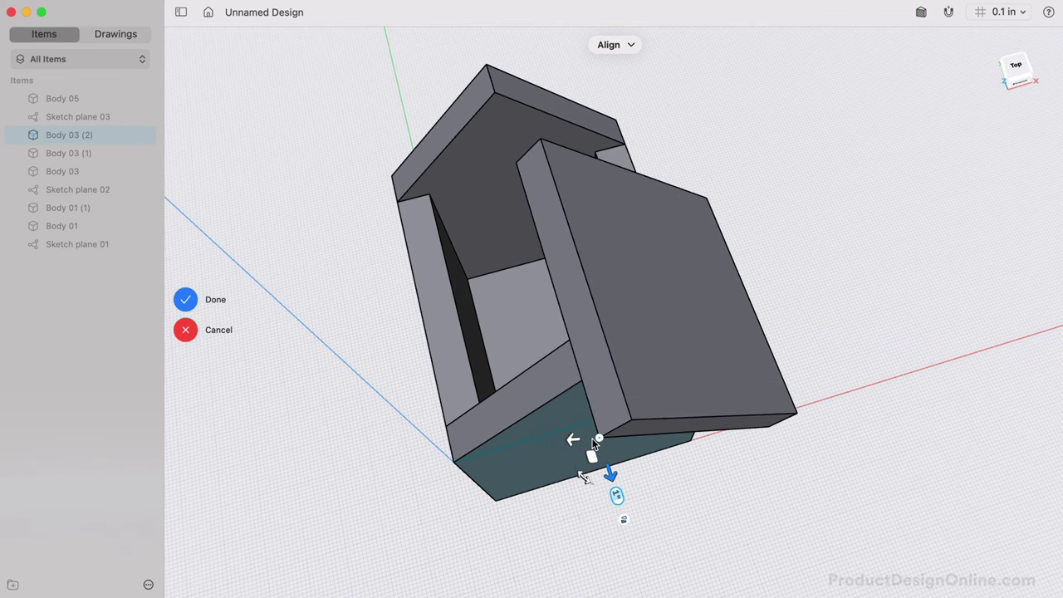
pyautogui.scroll(-10, 527, 411)
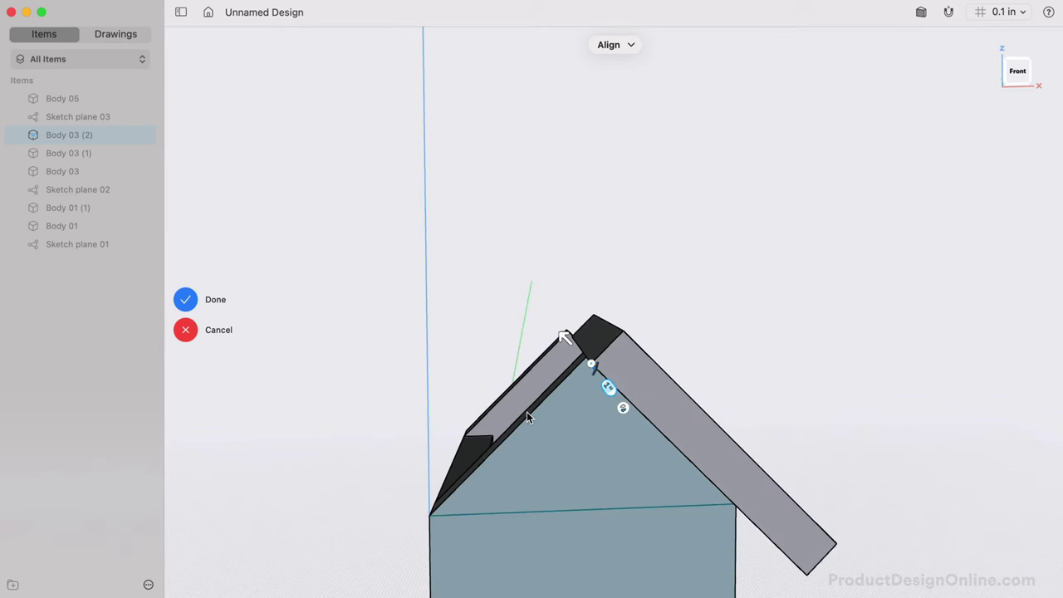
pyautogui.moveTo(558, 336); pyautogui.dragTo(533, 330)
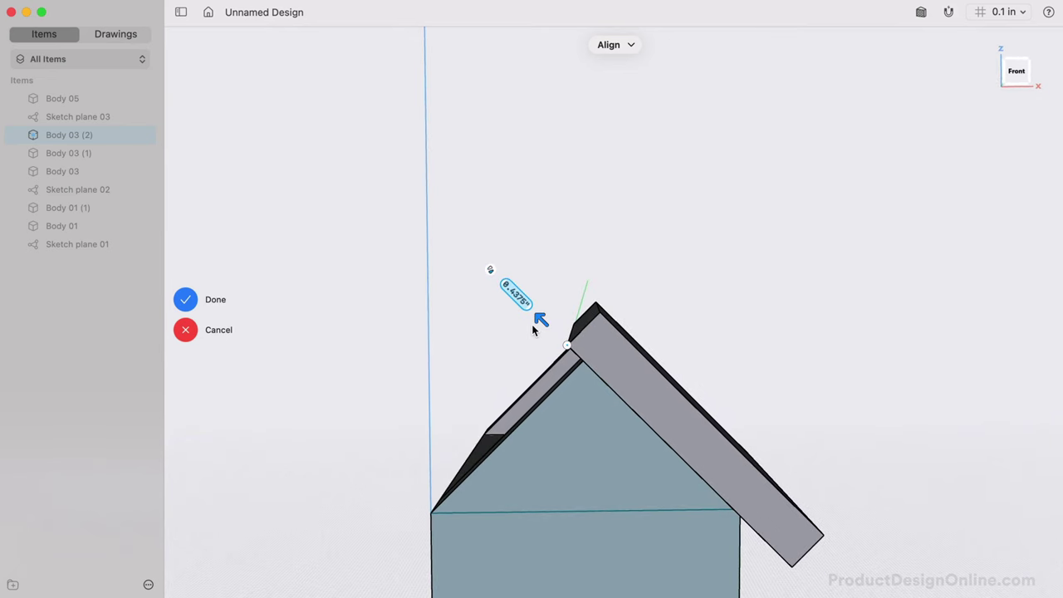
pyautogui.write('0.75')
pyautogui.press('Return')
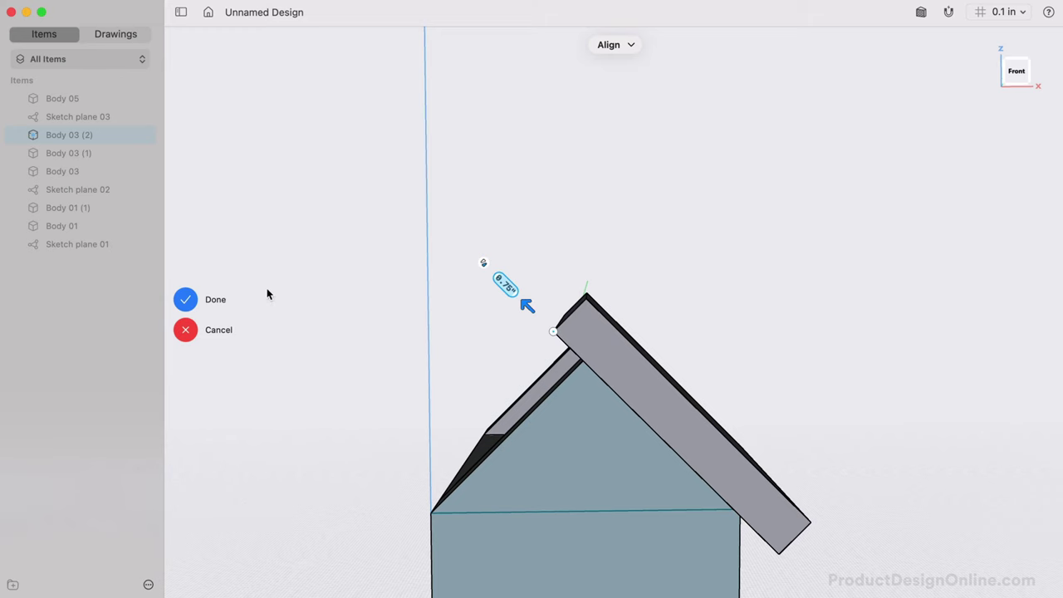
pyautogui.click(186, 301)
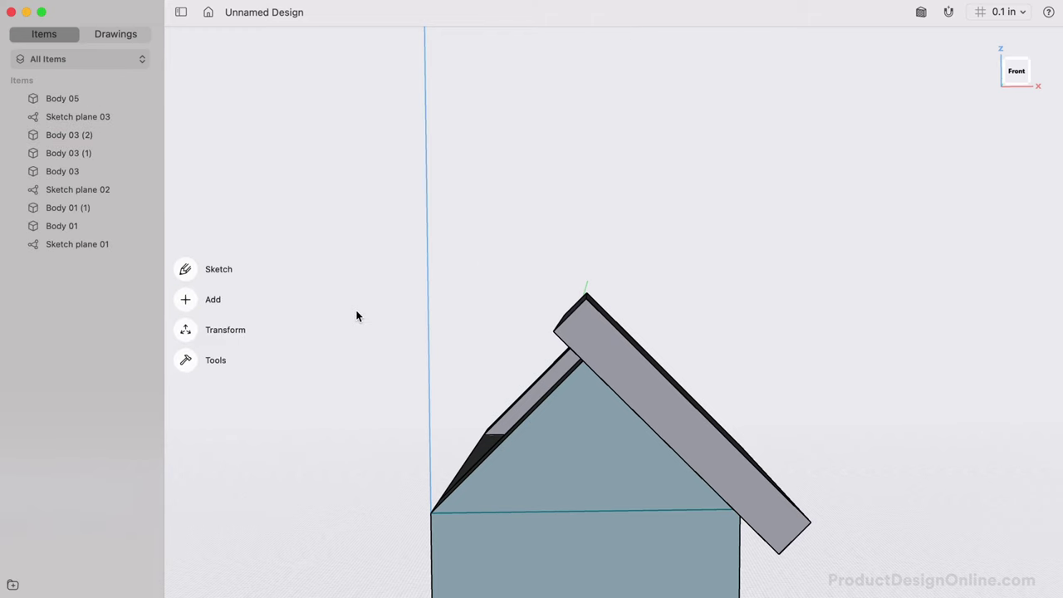
pyautogui.hscroll(10, 357, 316)
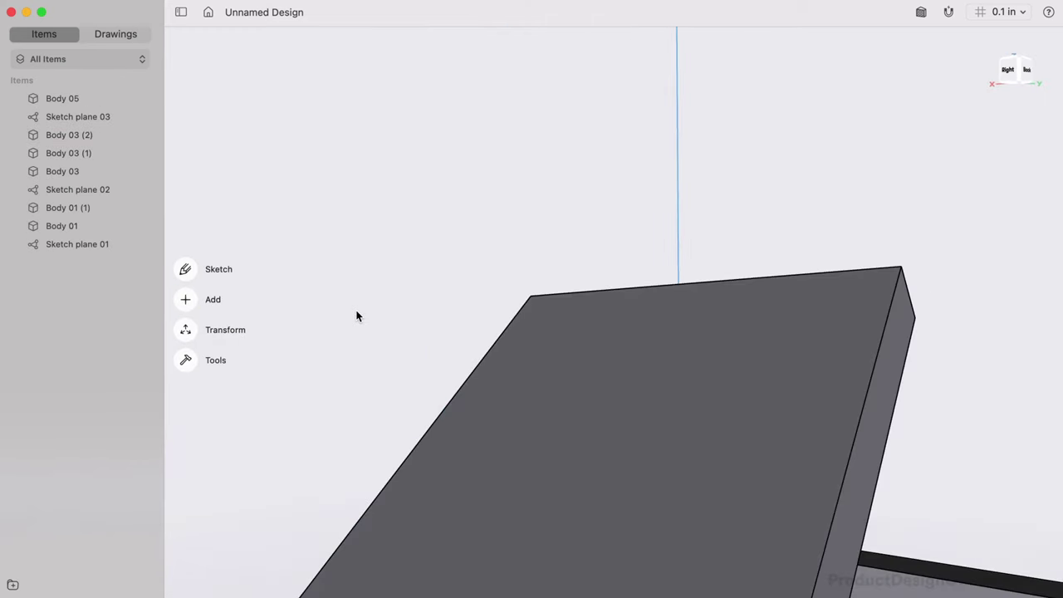
# Offset the roof panel's back end face to make the panel 9 in long, and extend its lower eave face down the slope.
pyautogui.scroll(-5, 357, 316)
pyautogui.keyDown('shift'); pyautogui.scroll(-5, 357, 315); pyautogui.keyUp('shift')
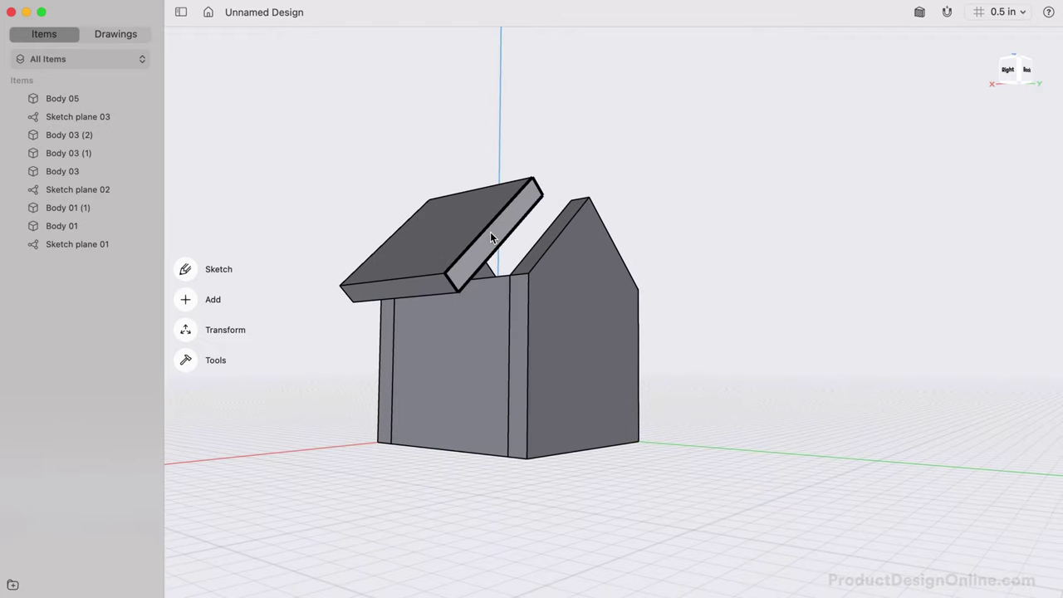
pyautogui.click(490, 237)
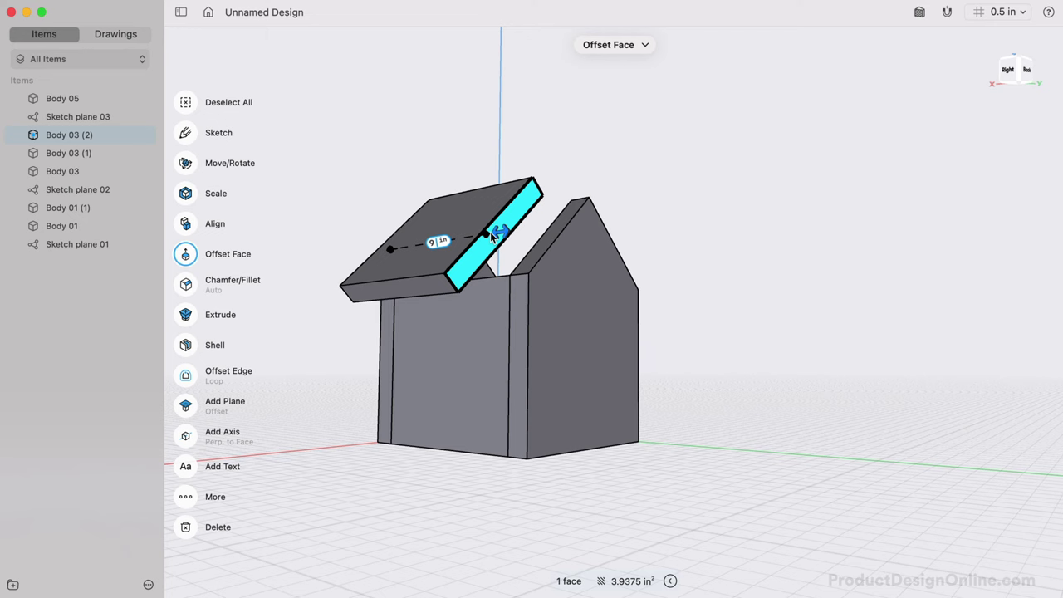
pyautogui.press('Return')
pyautogui.hscroll(-10, 431, 294)
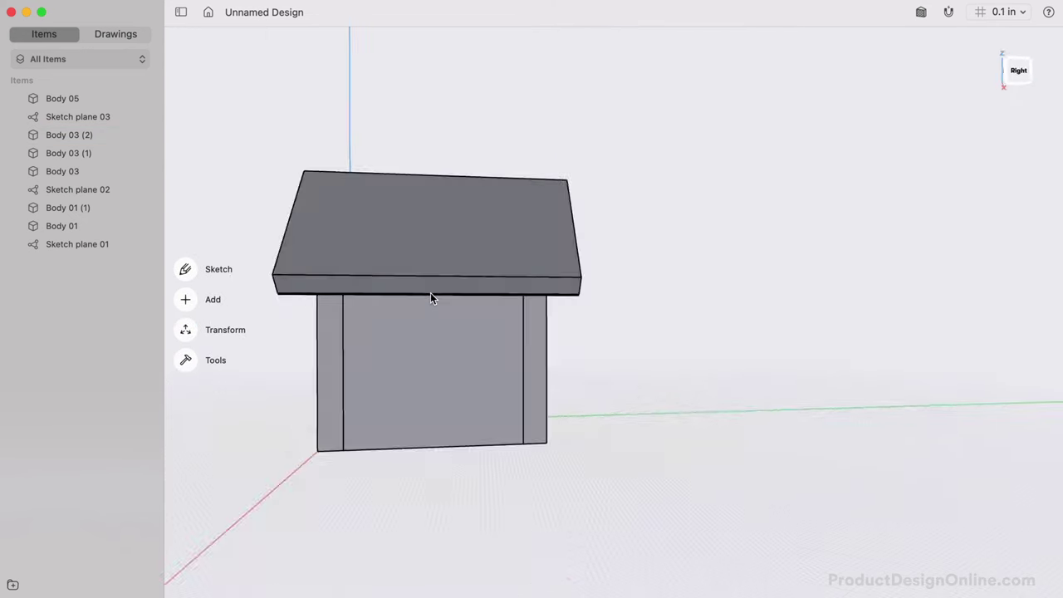
pyautogui.hscroll(10, 430, 294)
pyautogui.hscroll(-5, 453, 304)
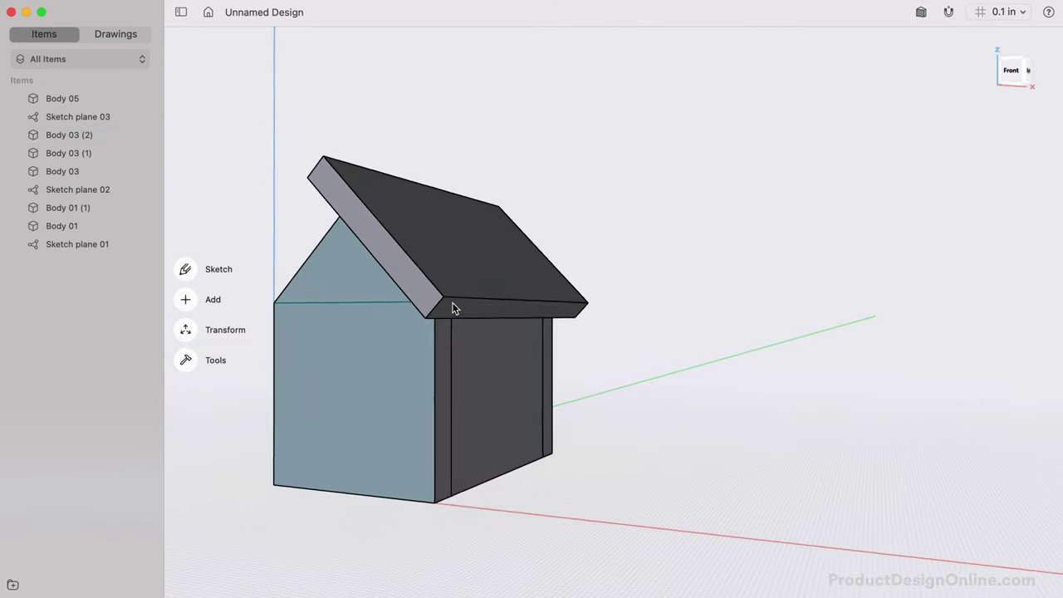
pyautogui.click(455, 307)
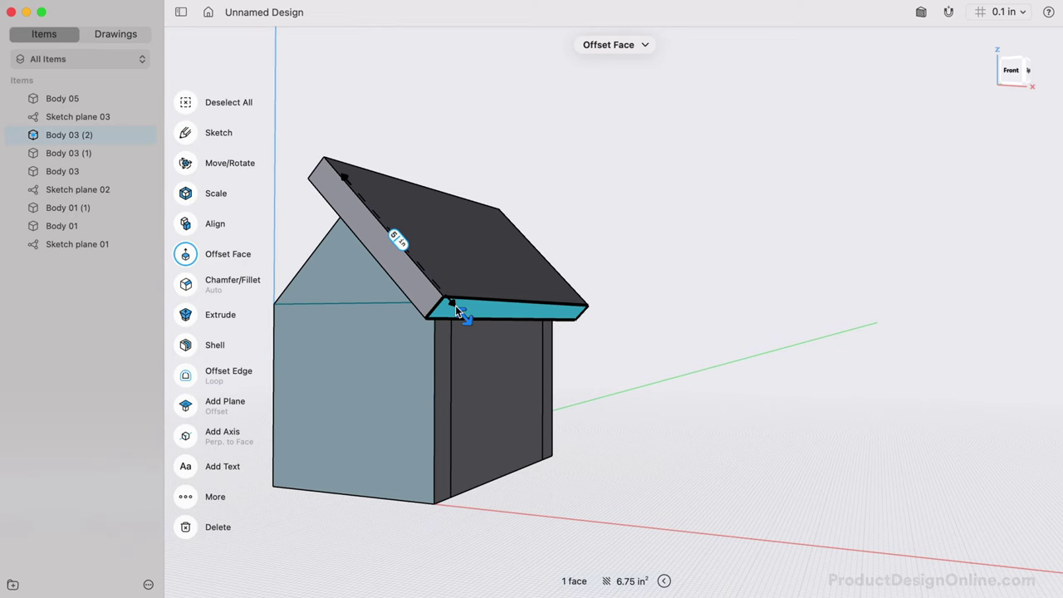
pyautogui.press('Return')
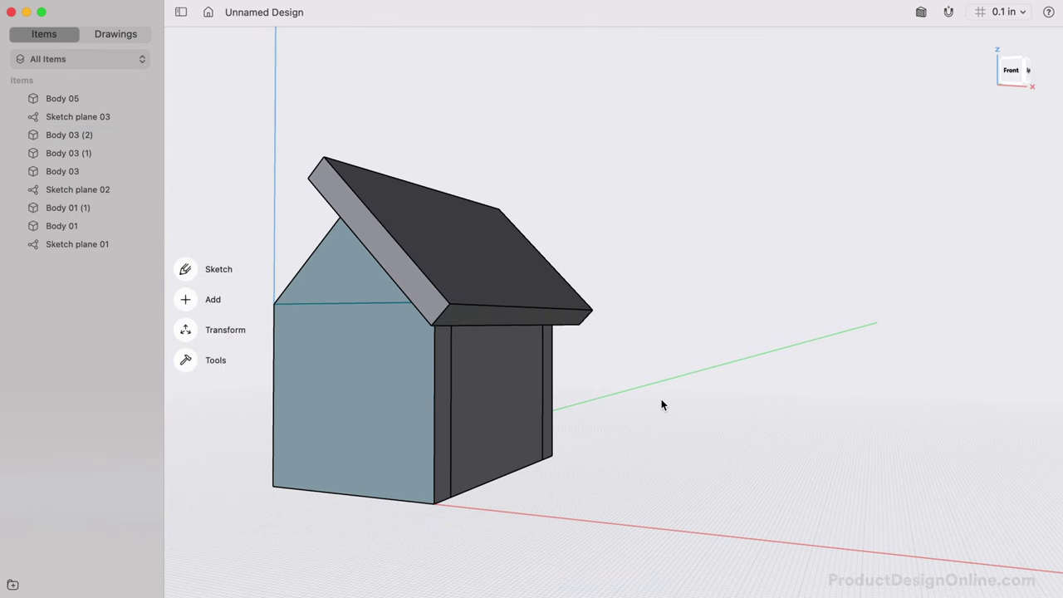
# Sketch a 9 in by 0.75 in rectangle along the upper edge of the roof panel's underside, starting at its upper back corner.
pyautogui.hscroll(-10, 662, 400)
pyautogui.hscroll(-10, 662, 404)
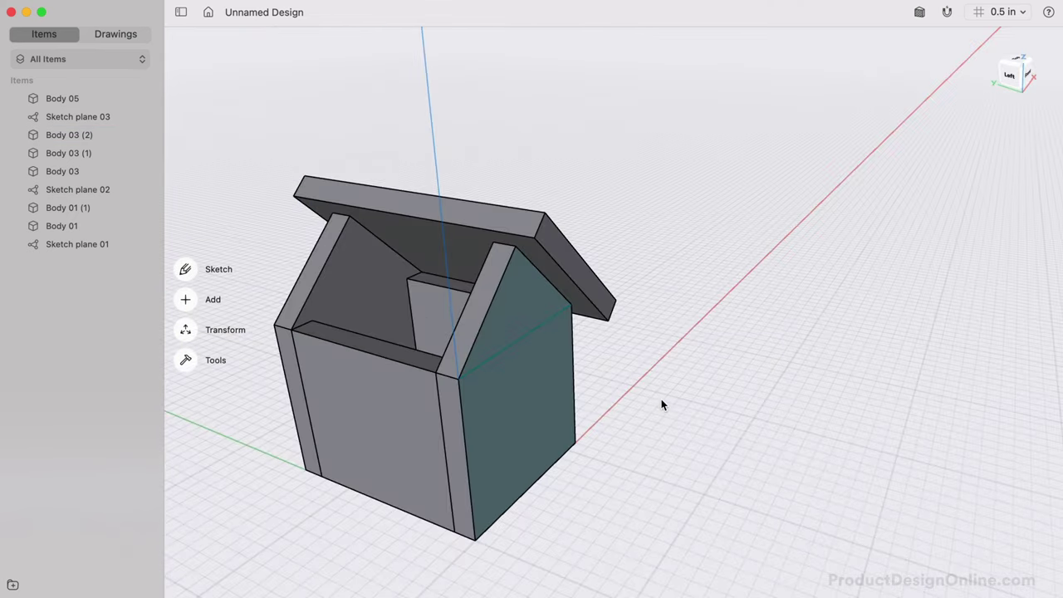
pyautogui.hscroll(-10, 662, 405)
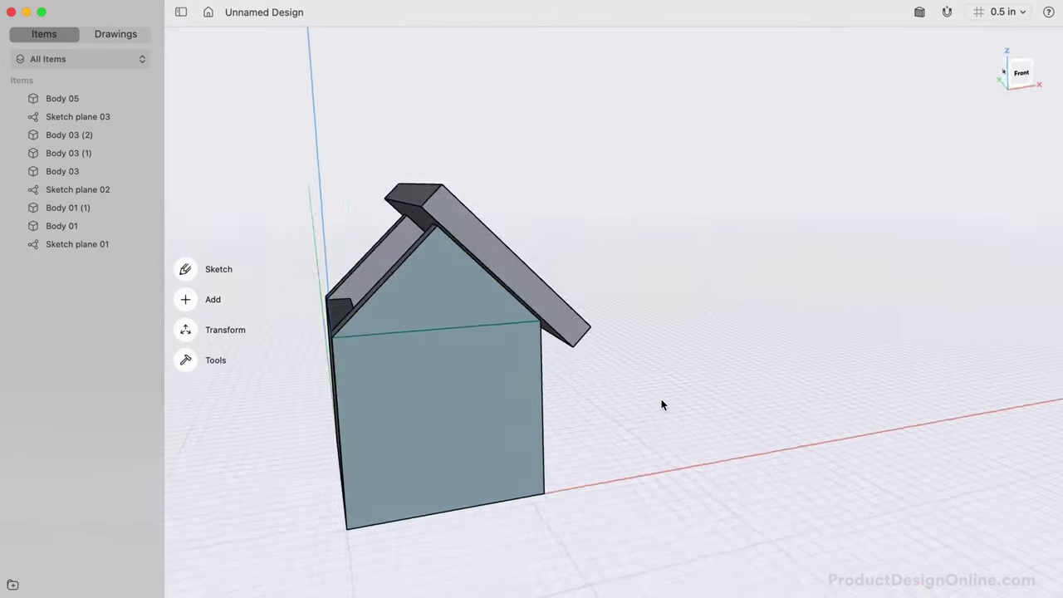
pyautogui.keyDown('shift'); pyautogui.hscroll(-4, 663, 405); pyautogui.keyUp('shift')
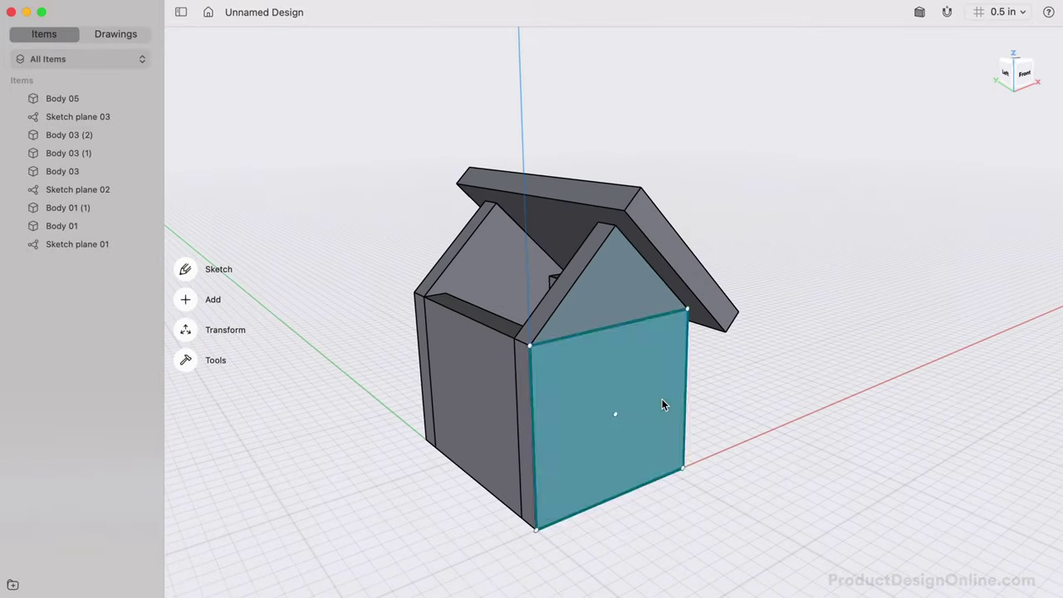
pyautogui.scroll(5, 662, 405)
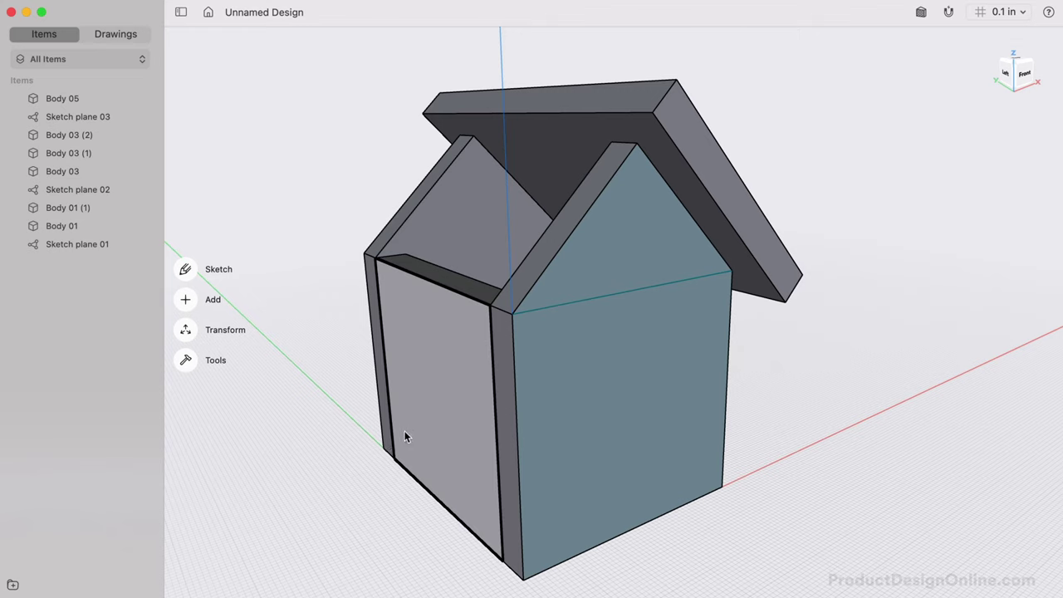
pyautogui.hscroll(-10, 360, 463)
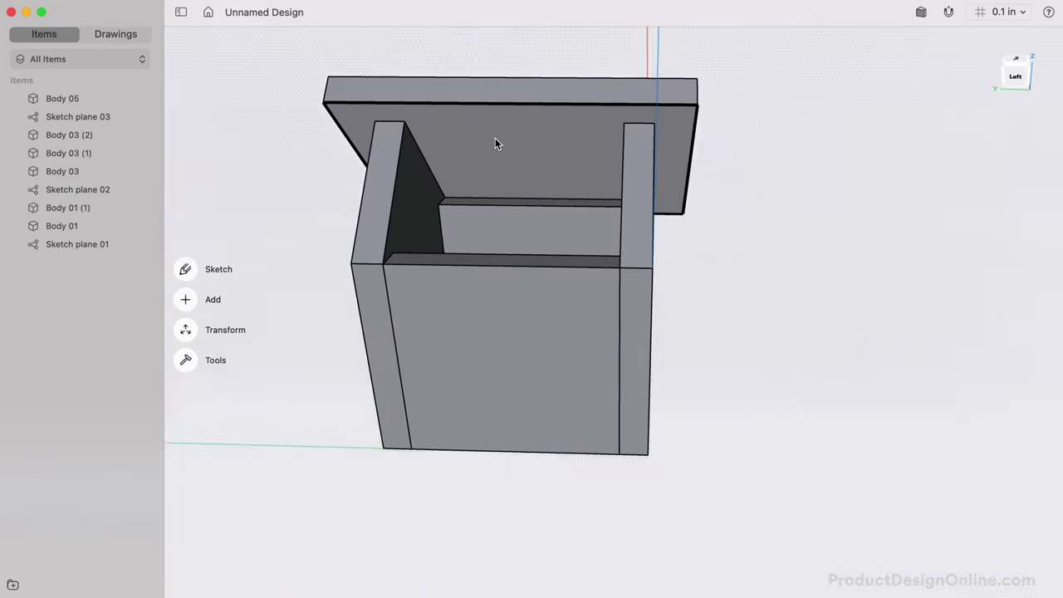
pyautogui.doubleClick(495, 139)
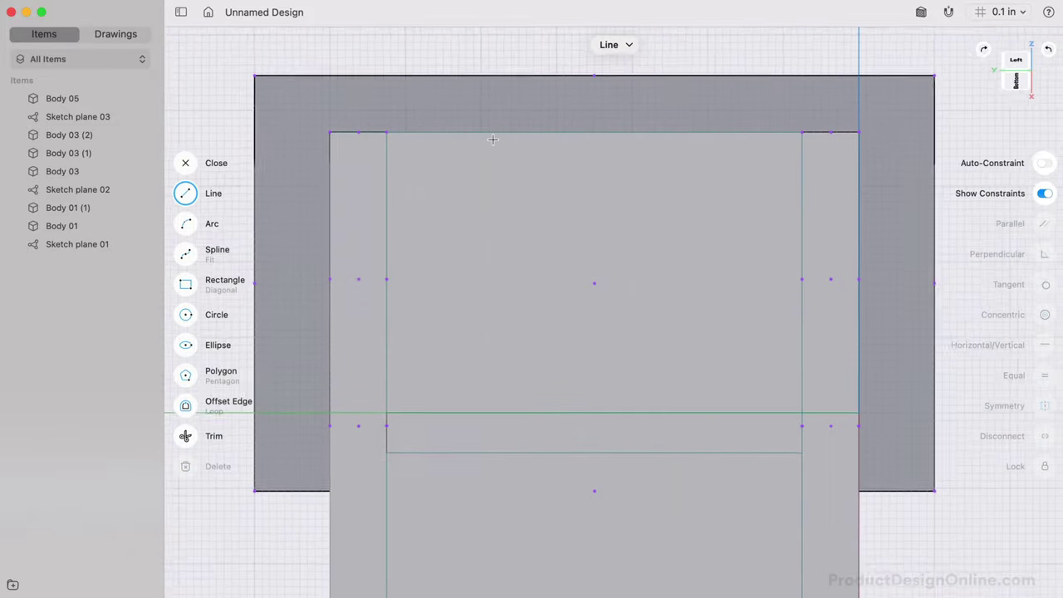
pyautogui.click(195, 288)
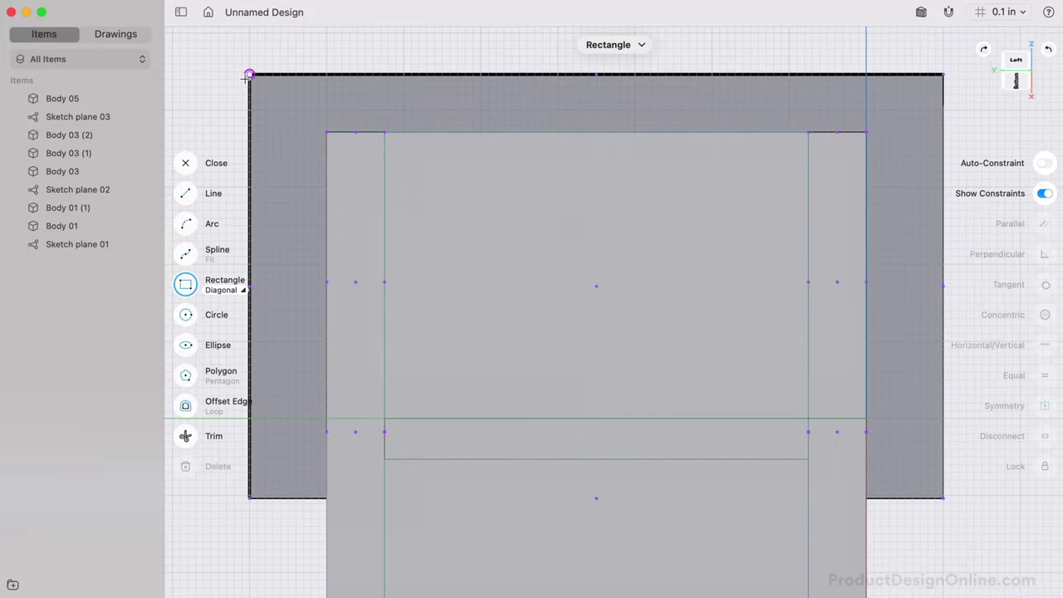
pyautogui.click(250, 74)
pyautogui.press('Tab')
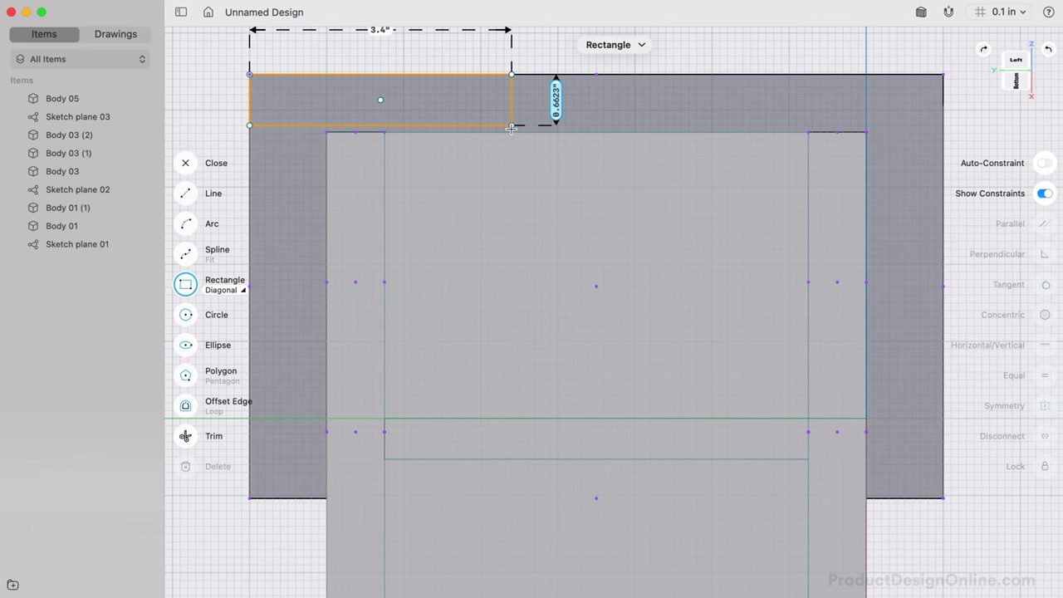
pyautogui.write('.75')
pyautogui.press('Tab')
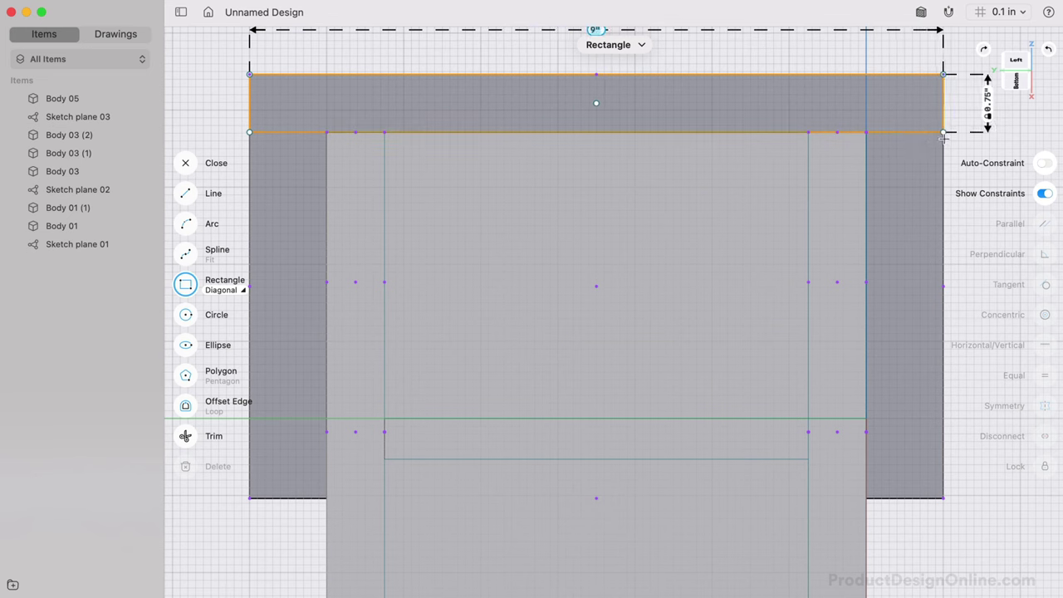
pyautogui.click(943, 133)
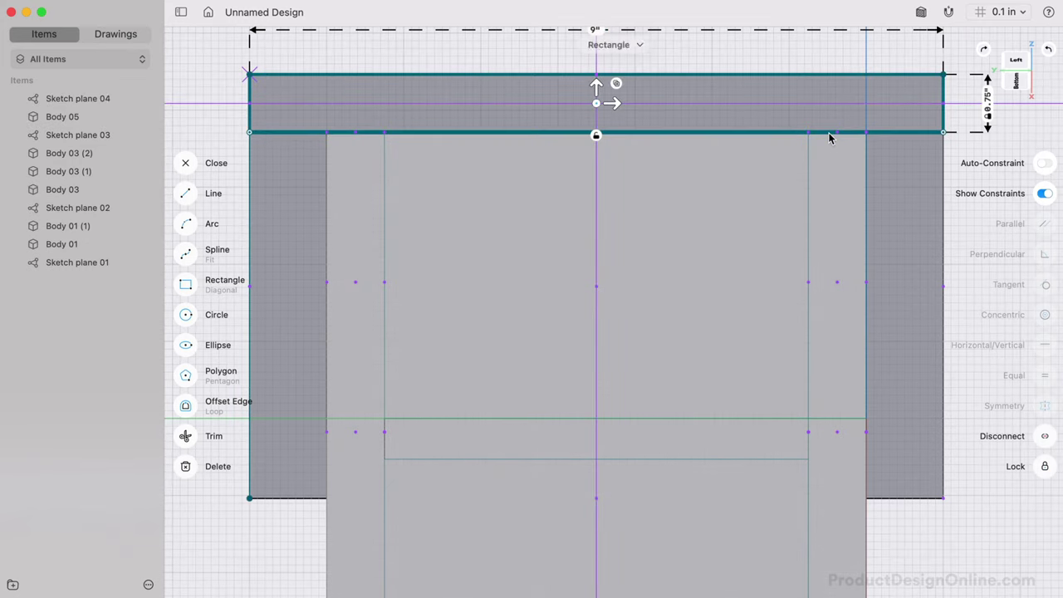
pyautogui.press('Escape')
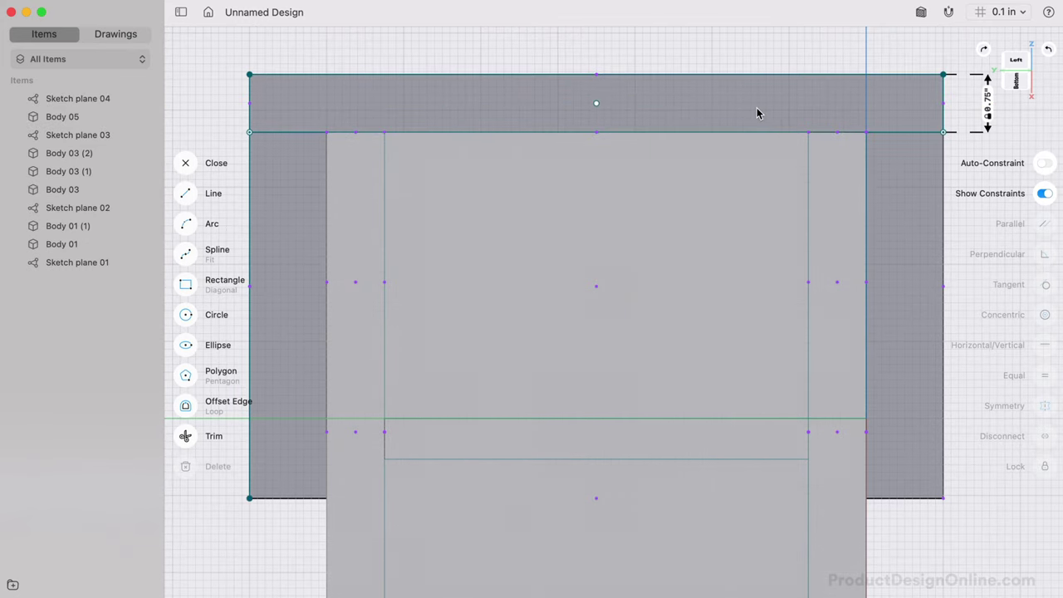
# Extrude the rectangular strip 4.75 in down over the left slope of the gables to form the left roof half.
pyautogui.scroll(10, 757, 109)
pyautogui.keyDown('shift'); pyautogui.scroll(4, 732, 73); pyautogui.keyUp('shift')
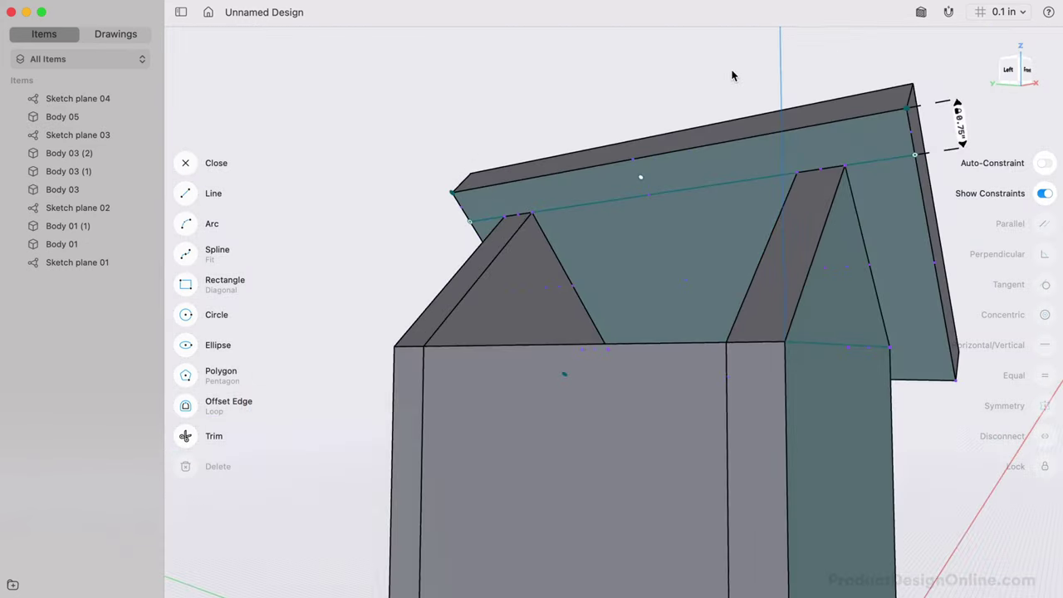
pyautogui.click(698, 190)
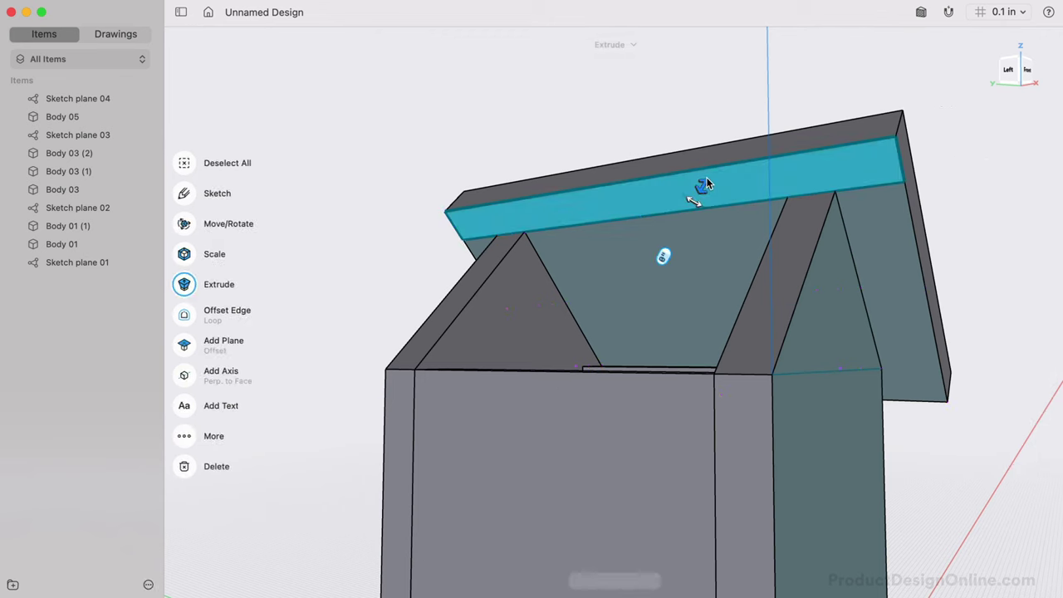
pyautogui.click(629, 307)
pyautogui.write('4.75')
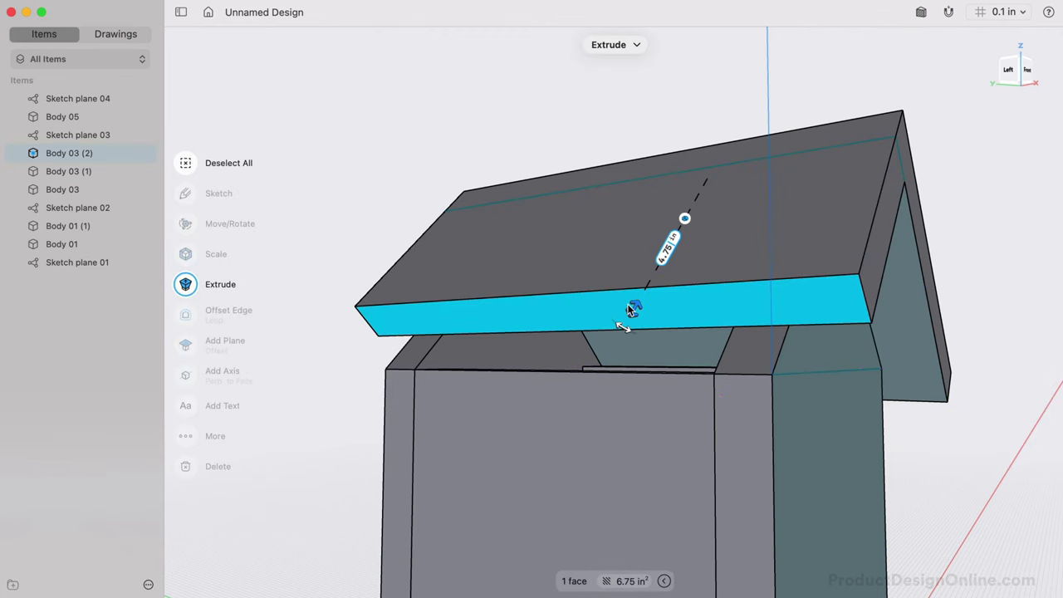
pyautogui.press('Return')
pyautogui.press('Escape')
pyautogui.scroll(-5, 629, 309)
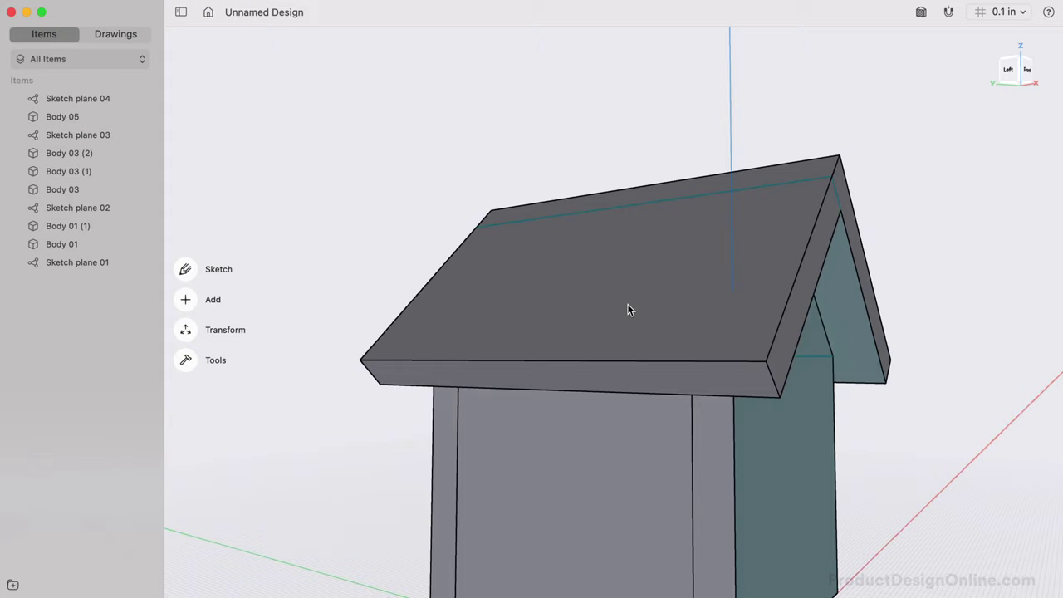
# Sketch a circle of 1 in radius on the front panel's face, on the vertical centerline slightly below the square's center.
pyautogui.hscroll(5, 629, 309)
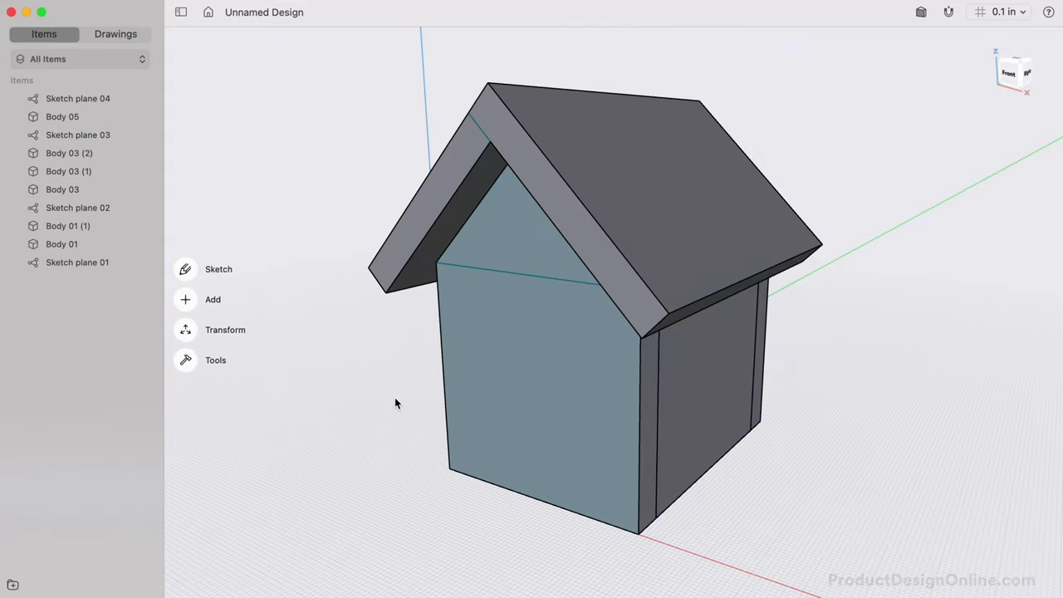
pyautogui.doubleClick(508, 379)
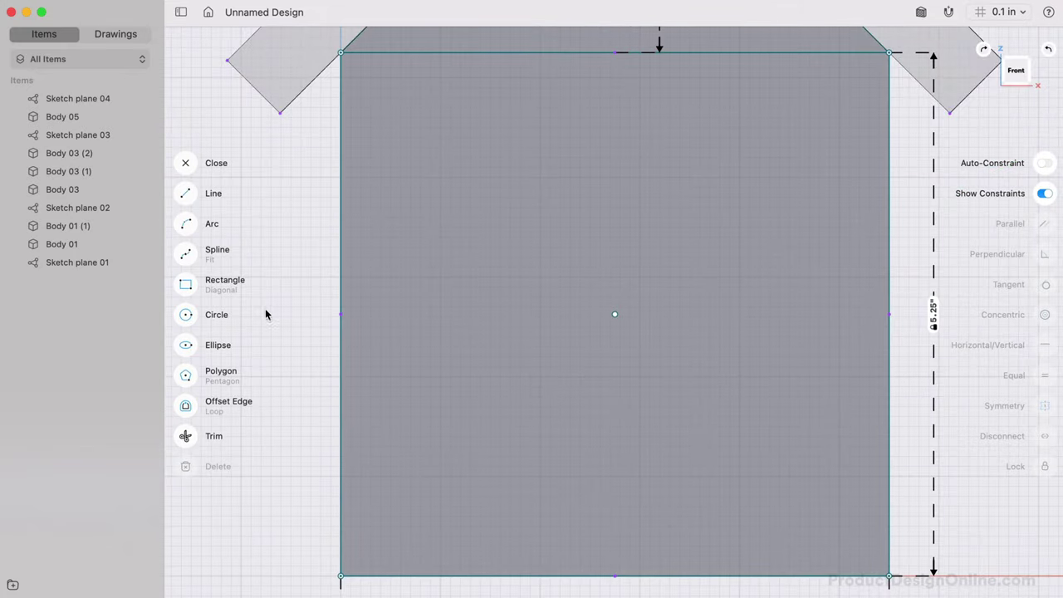
pyautogui.click(184, 315)
pyautogui.scroll(5, 696, 354)
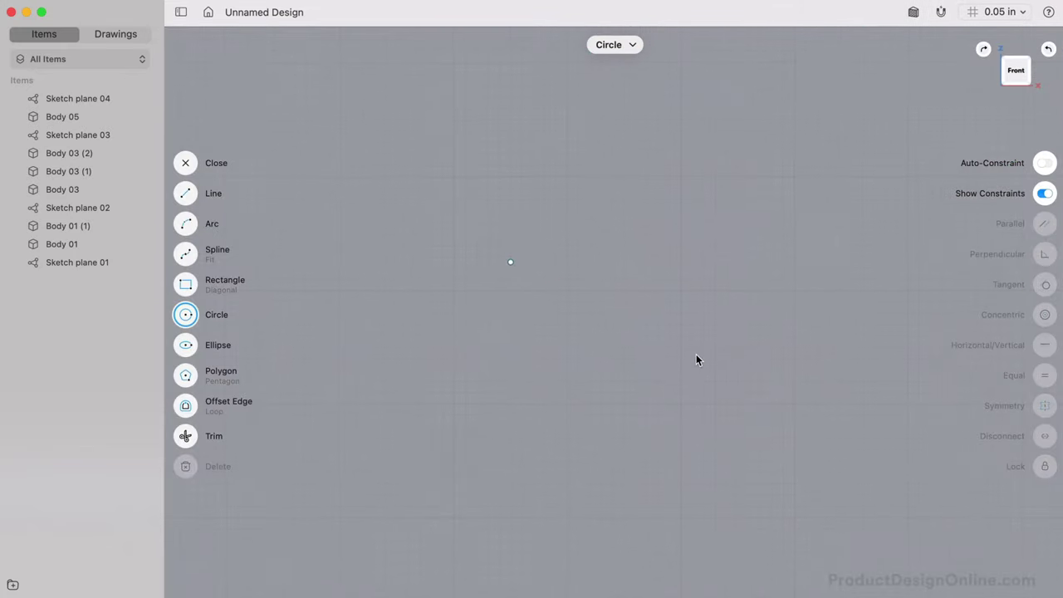
pyautogui.click(511, 291)
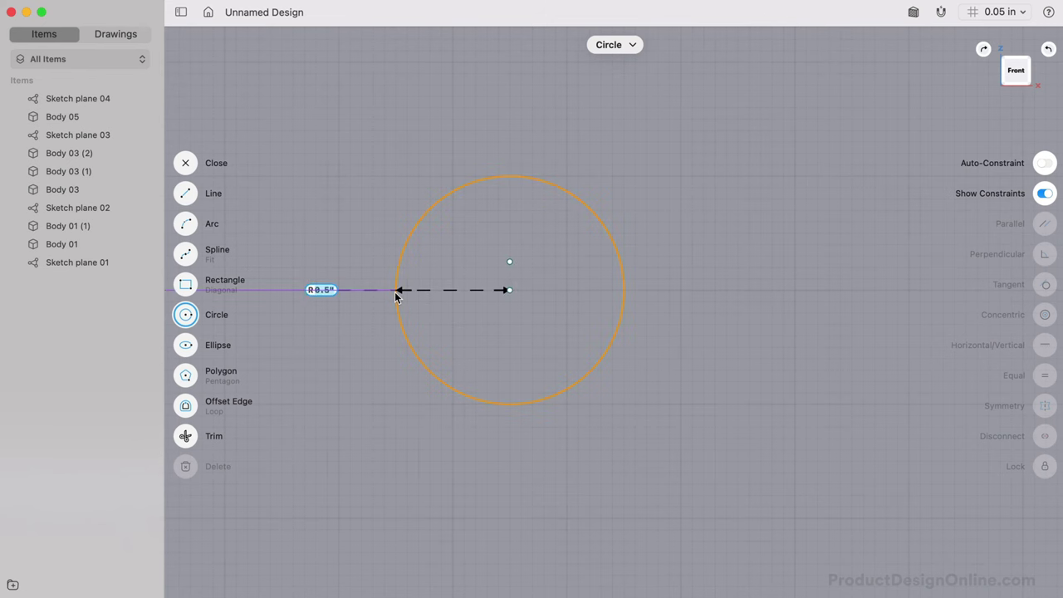
pyautogui.write('1')
pyautogui.press('Return')
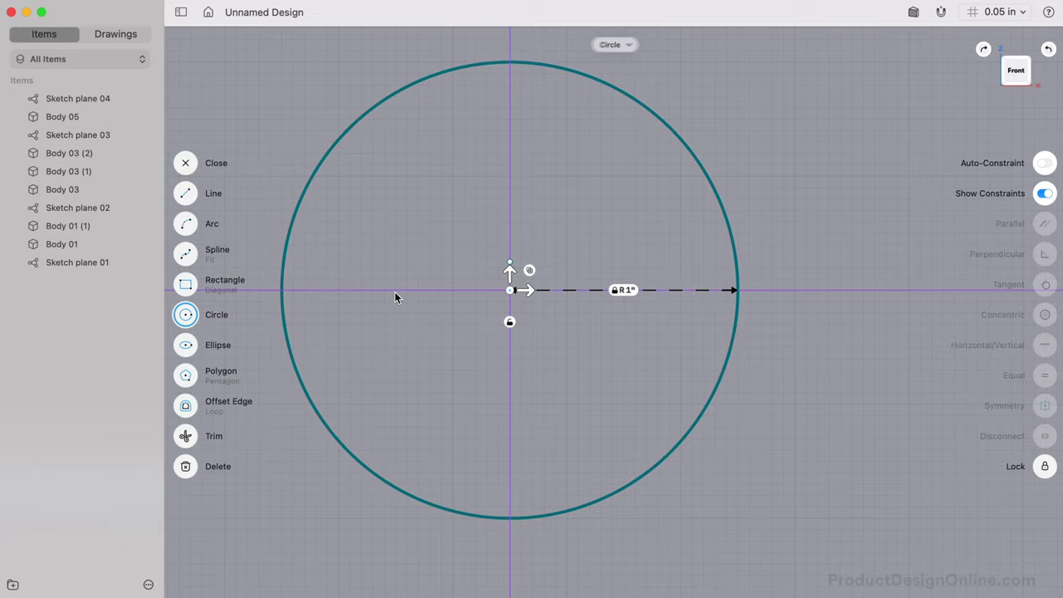
pyautogui.scroll(-4, 395, 292)
pyautogui.scroll(-1, 395, 291)
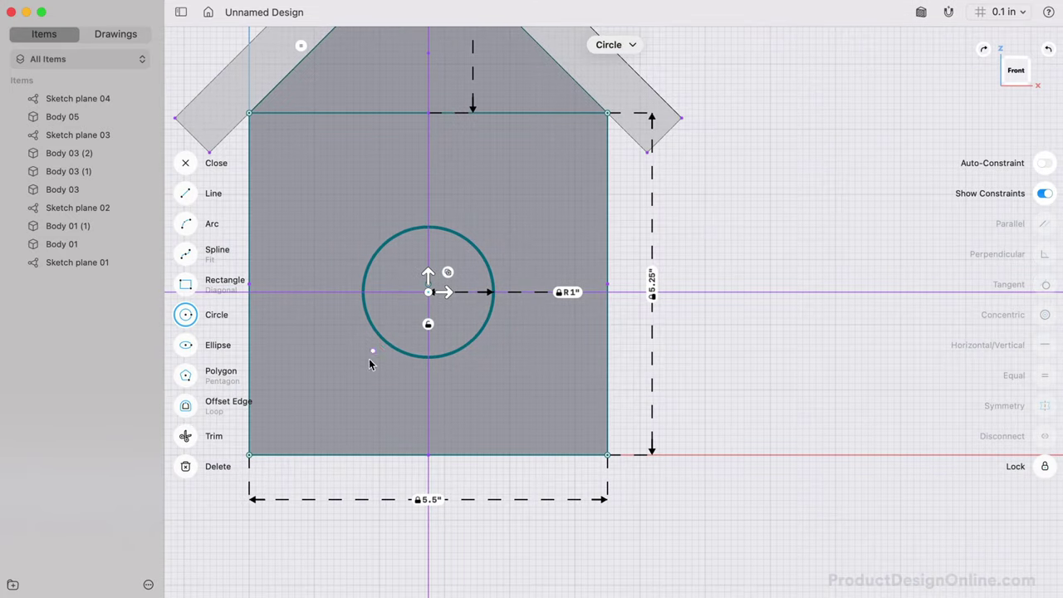
pyautogui.press('Escape')
pyautogui.press('Escape')
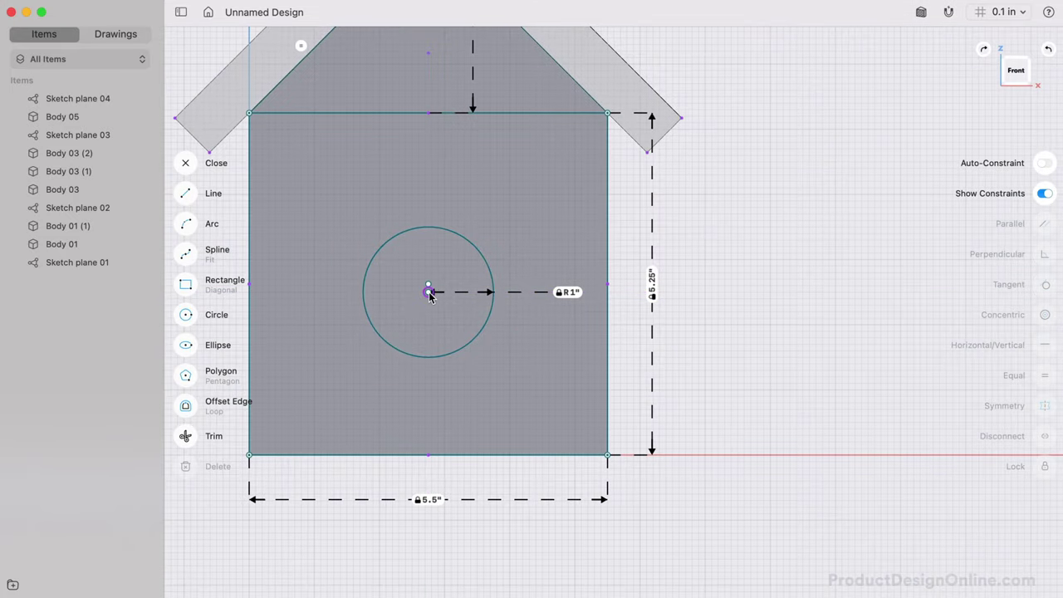
# Set the distance from the circle's center to the front panel's bottom edge to 3.5 in.
pyautogui.click(430, 292)
pyautogui.click(415, 454)
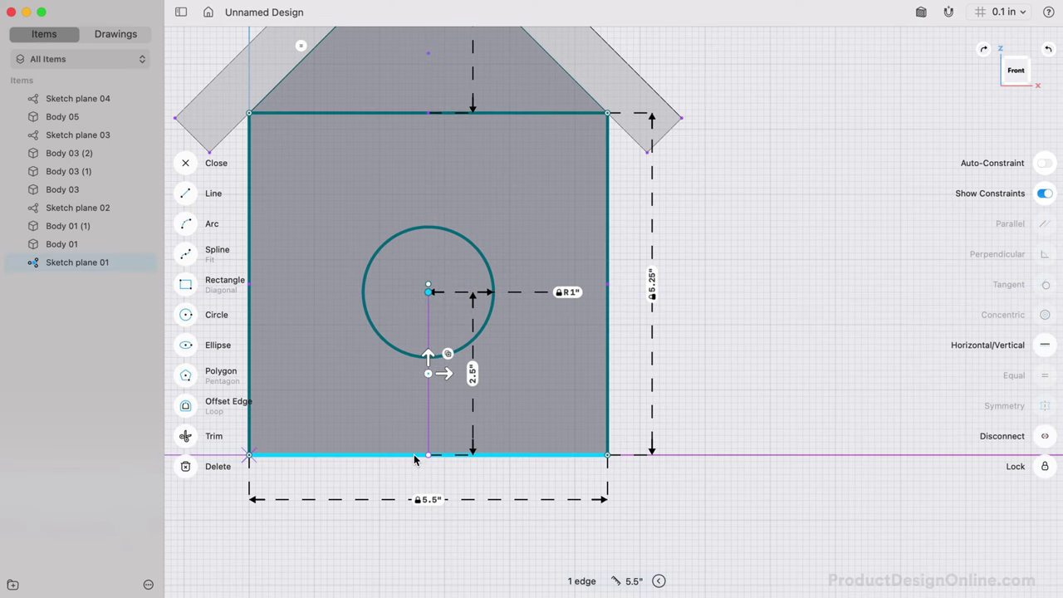
pyautogui.click(472, 382)
pyautogui.write('3.5')
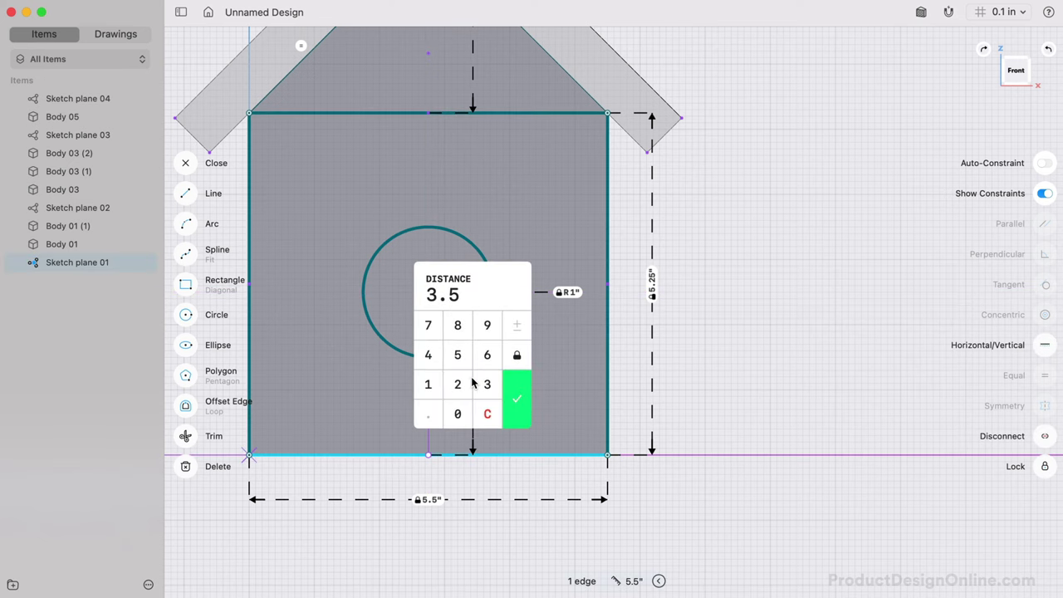
pyautogui.press('Return')
pyautogui.hscroll(-2, 472, 382)
pyautogui.scroll(2, 471, 382)
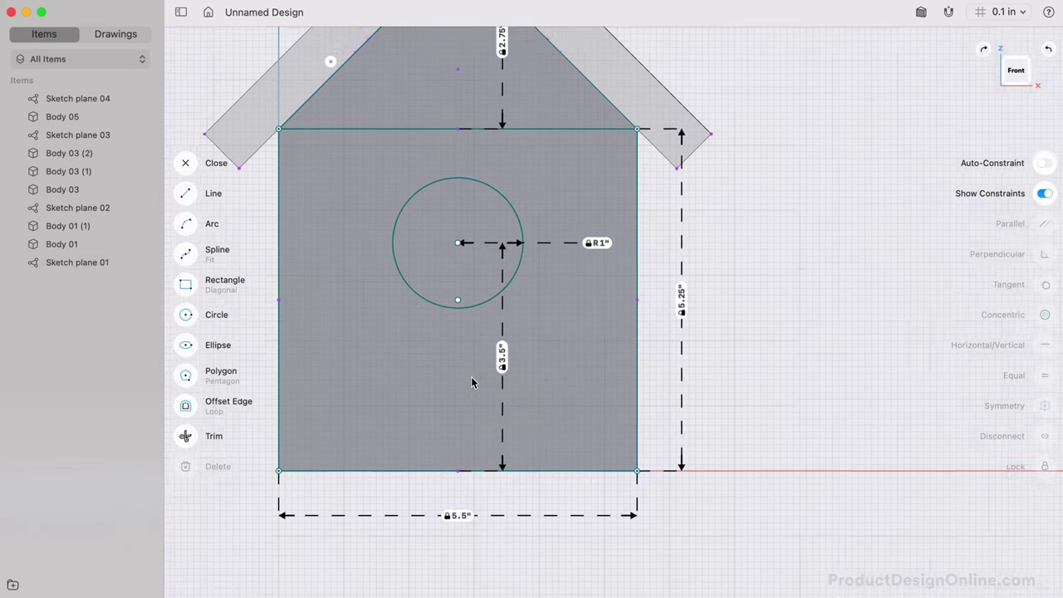
# Extrude the circle about 0.94 in inward to cut the entrance hole through the front panel.
pyautogui.hscroll(5, 471, 382)
pyautogui.scroll(4, 472, 382)
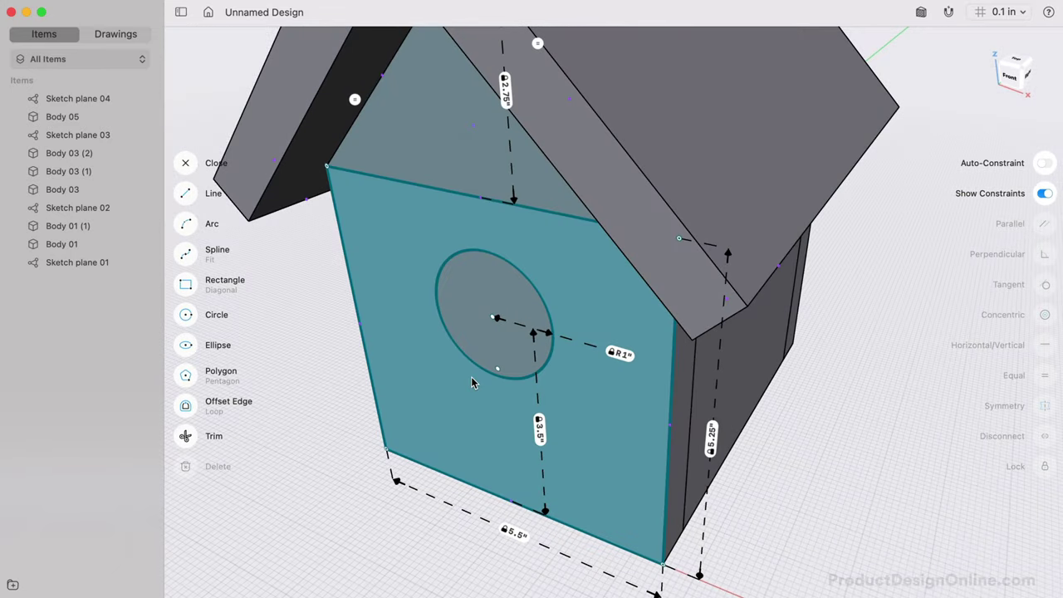
pyautogui.click(472, 328)
pyautogui.moveTo(470, 329); pyautogui.dragTo(503, 298)
pyautogui.hscroll(-5, 503, 298)
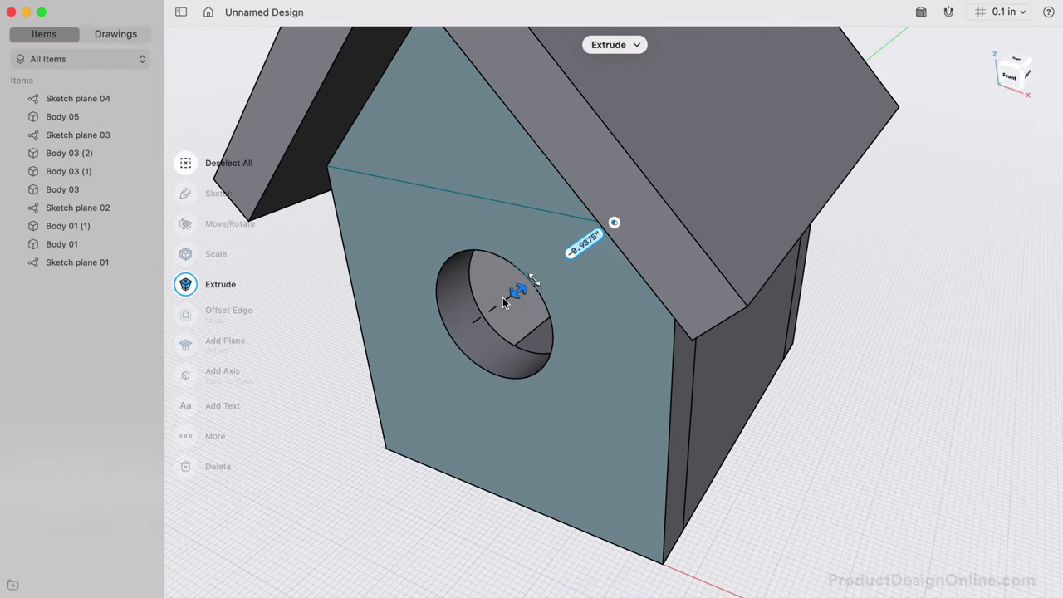
pyautogui.hscroll(-5, 503, 304)
pyautogui.scroll(5, 502, 304)
pyautogui.hscroll(8, 502, 303)
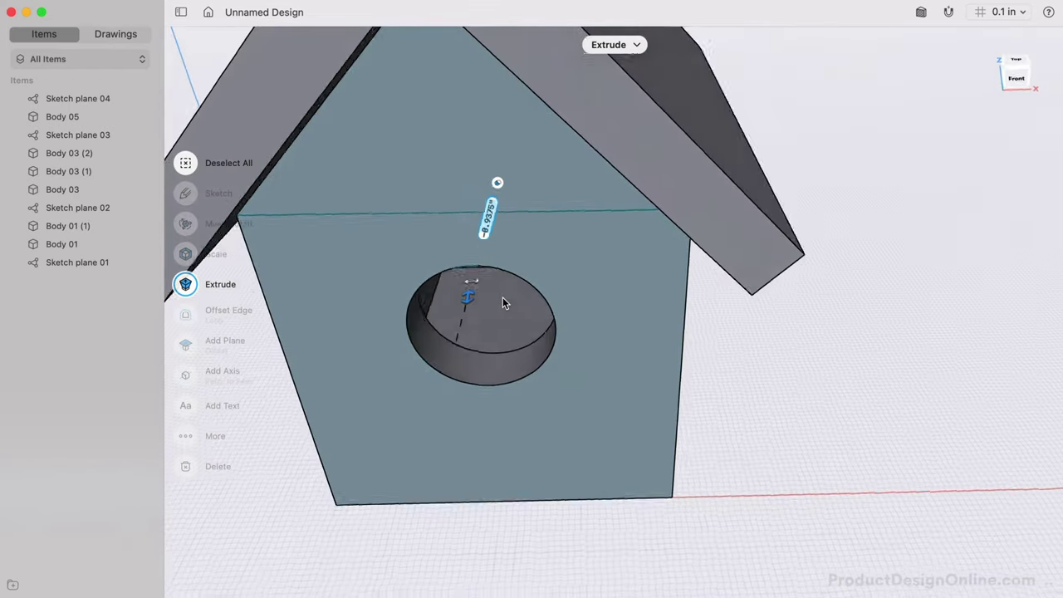
pyautogui.scroll(-5, 503, 303)
pyautogui.press('Escape')
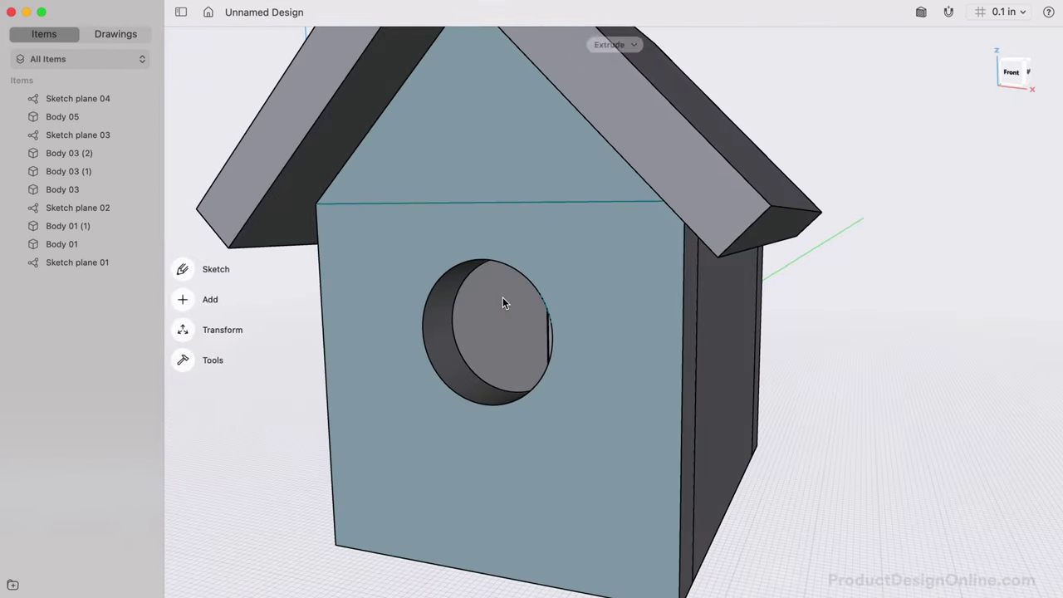
# Open a sketch on the front panel's face and start a circle in the area below the entrance hole.
pyautogui.click(362, 369)
pyautogui.doubleClick(412, 412)
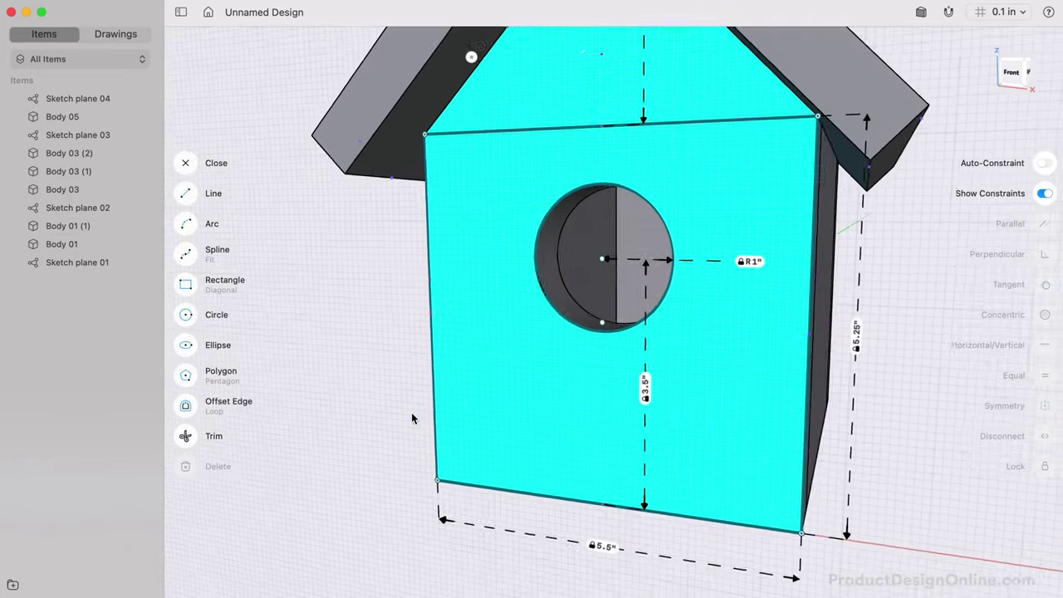
pyautogui.click(184, 321)
pyautogui.scroll(5, 557, 465)
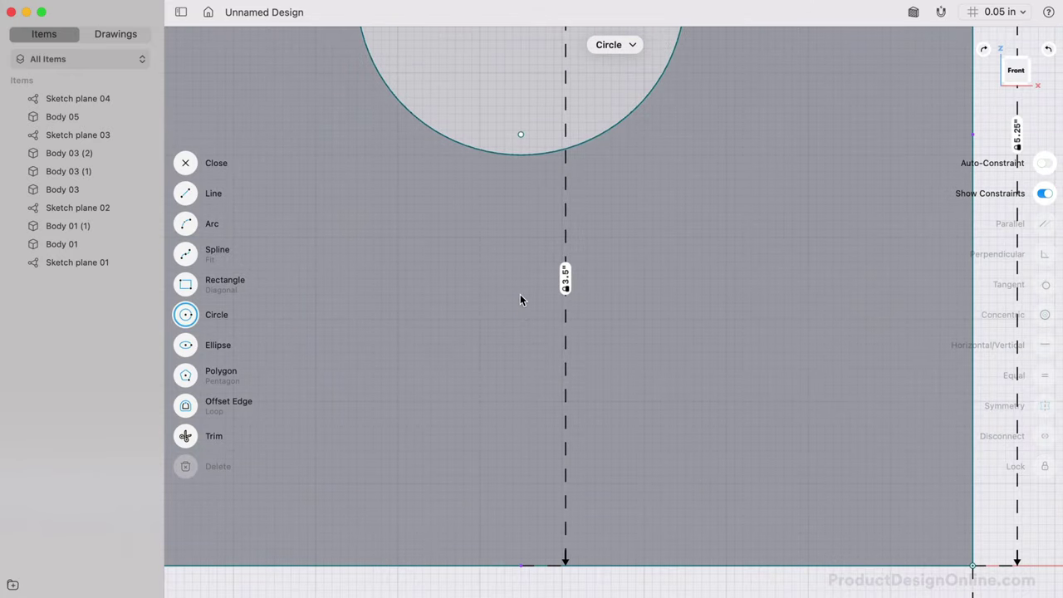
# Set the circular annotations preference to Radius and Diameter.
pyautogui.press('super+comma')
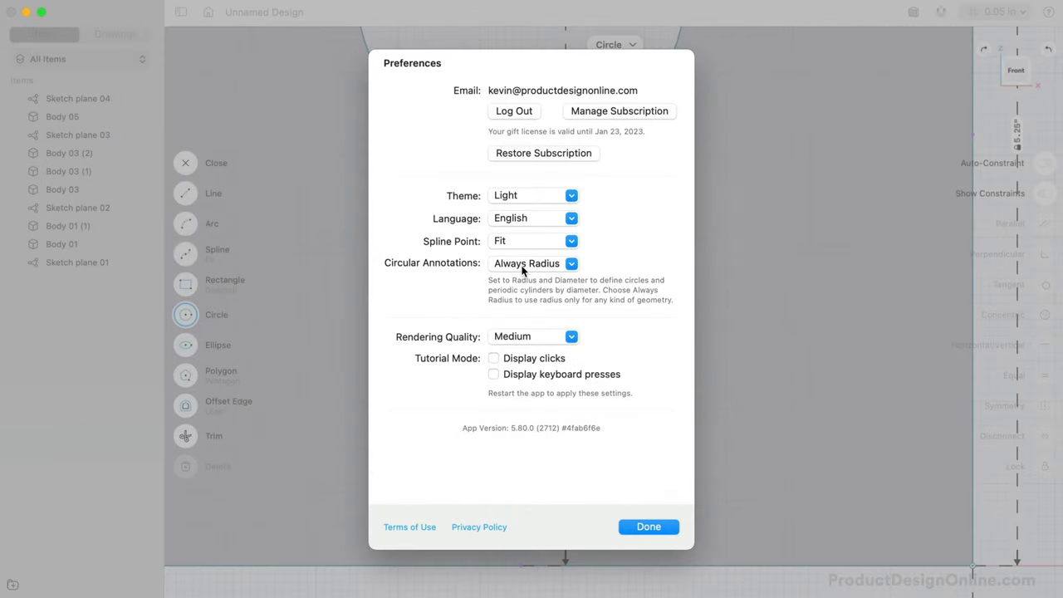
pyautogui.click(523, 270)
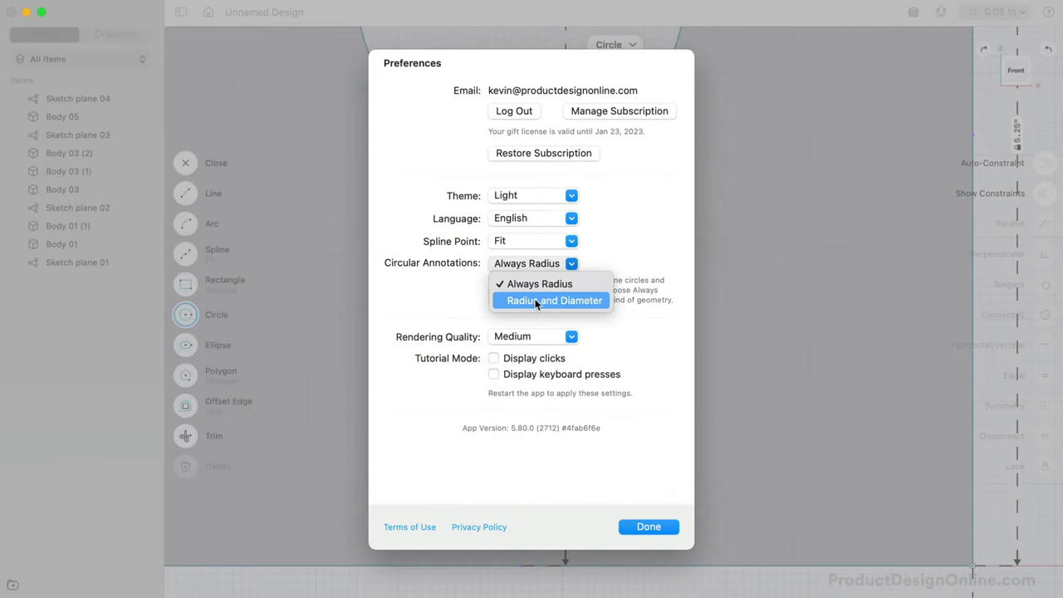
pyautogui.click(601, 301)
pyautogui.click(636, 526)
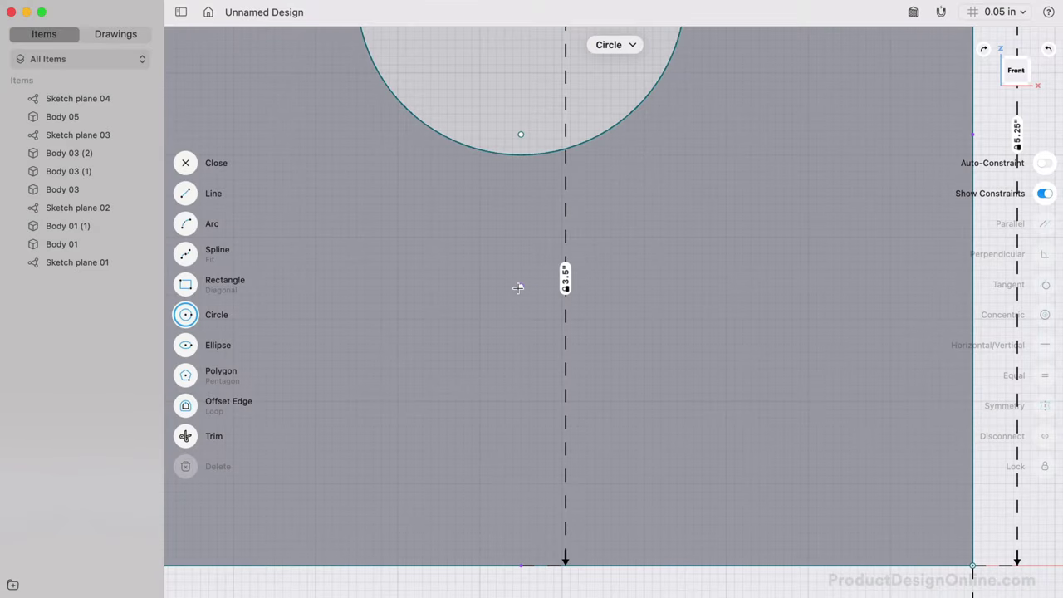
# Sketch a 0.5 in diameter circle on the front panel's vertical centerline, below the entrance hole.
pyautogui.click(519, 287)
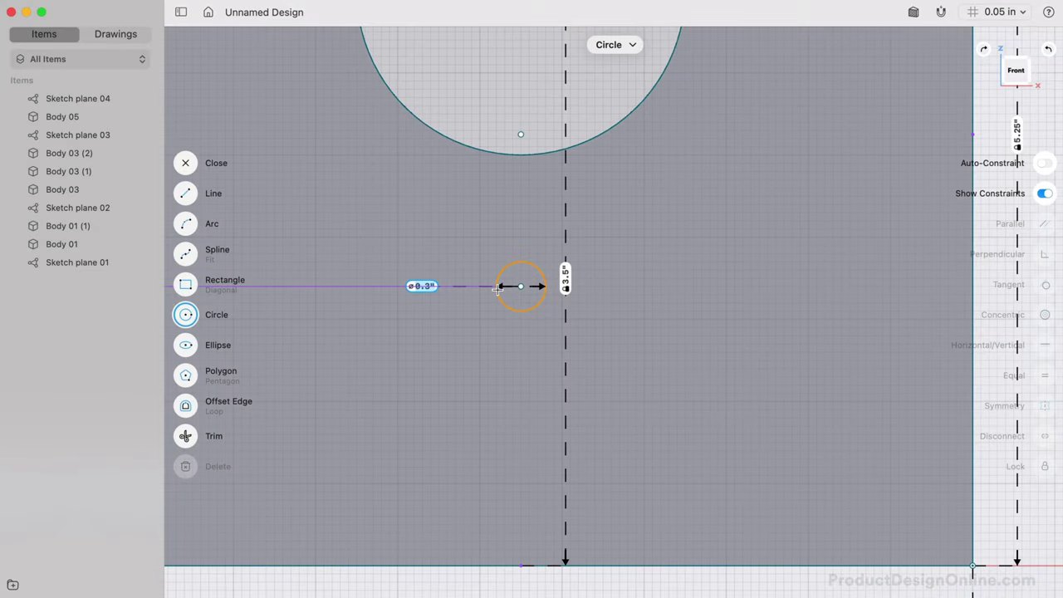
pyautogui.write('0.')
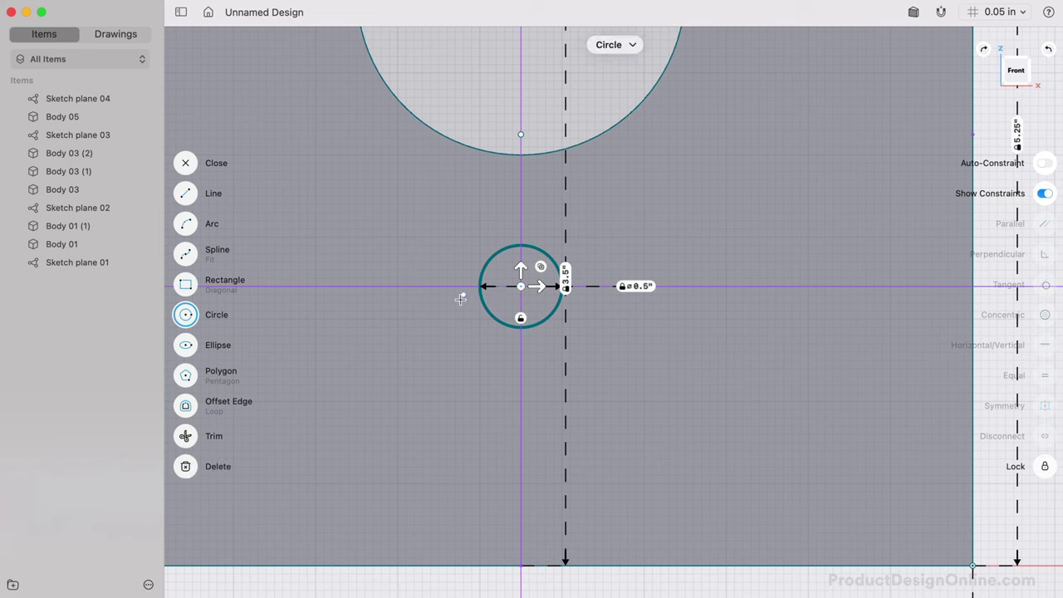
pyautogui.press('Escape')
pyautogui.press('Escape')
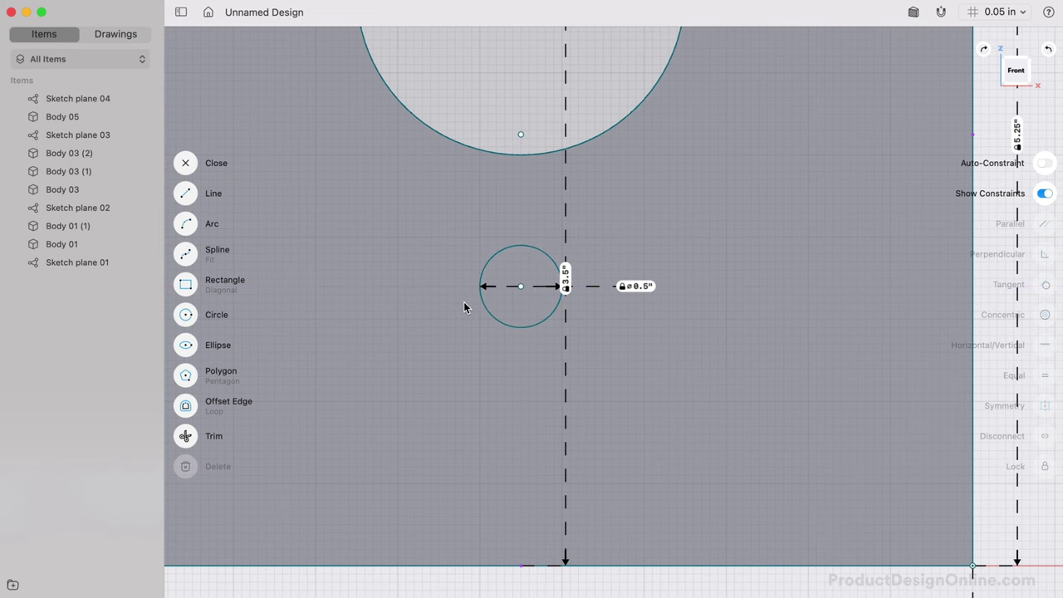
# Set the distance from the small circle's center to the front panel's bottom edge to 2 in.
pyautogui.click(518, 288)
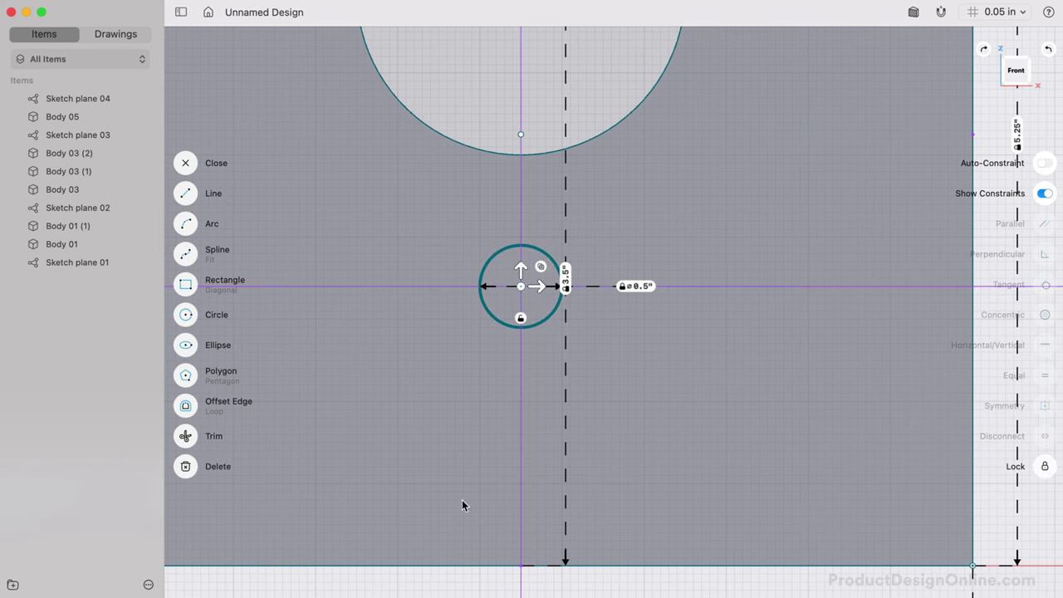
pyautogui.click(509, 567)
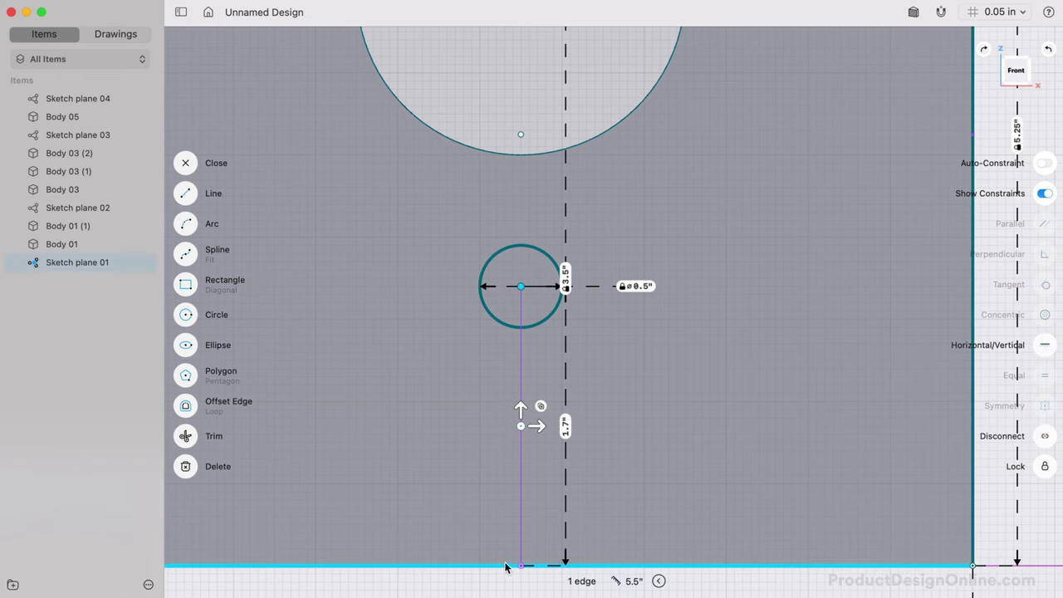
pyautogui.click(565, 428)
pyautogui.write('2')
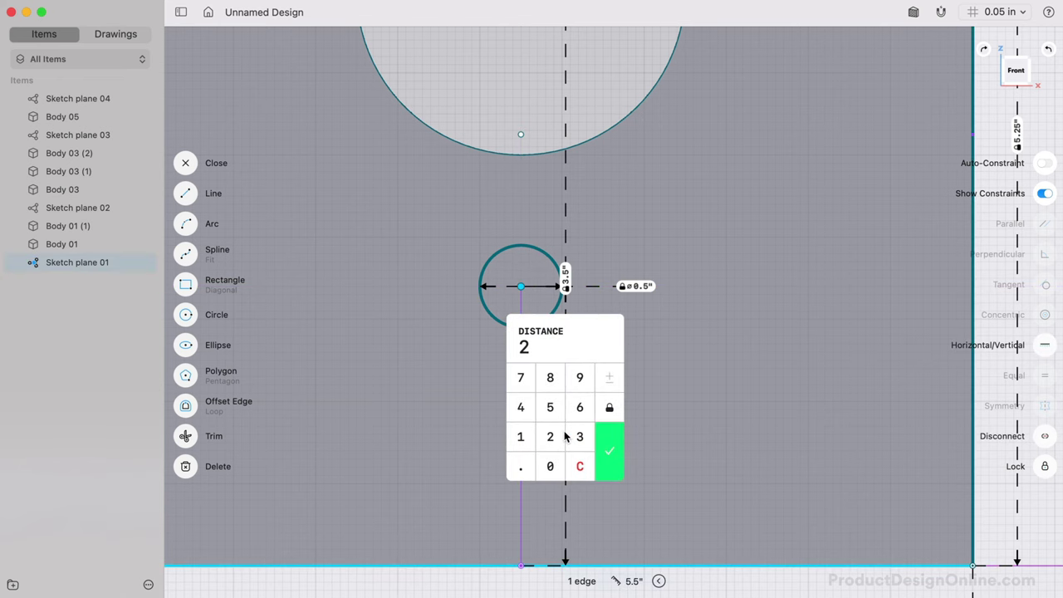
pyautogui.press('Return')
# Extrude the small circle outward from the front panel to form a round perch below the entrance hole.
pyautogui.hscroll(5, 554, 353)
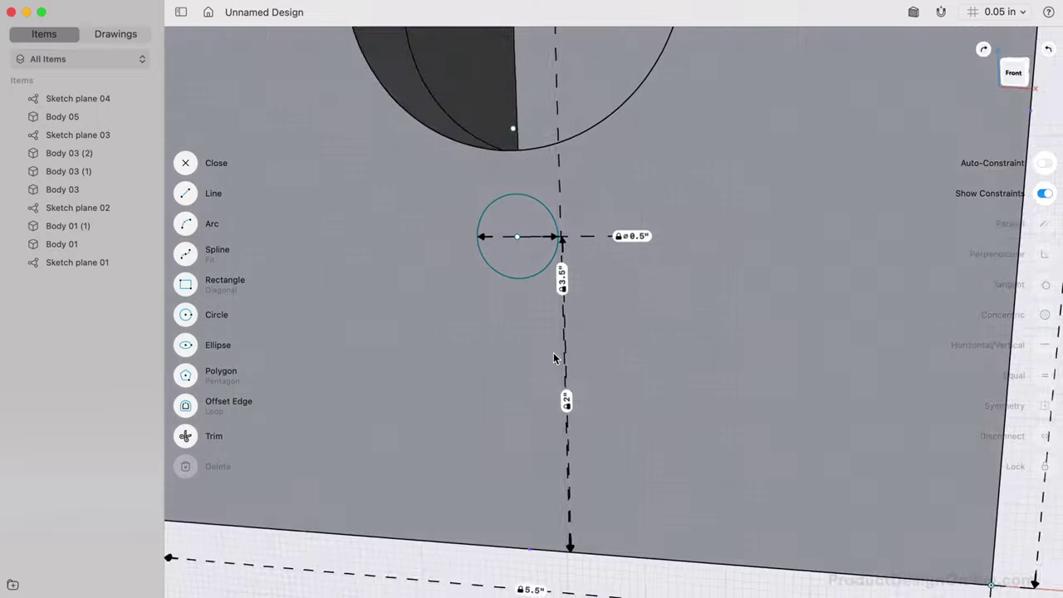
pyautogui.scroll(-5, 553, 352)
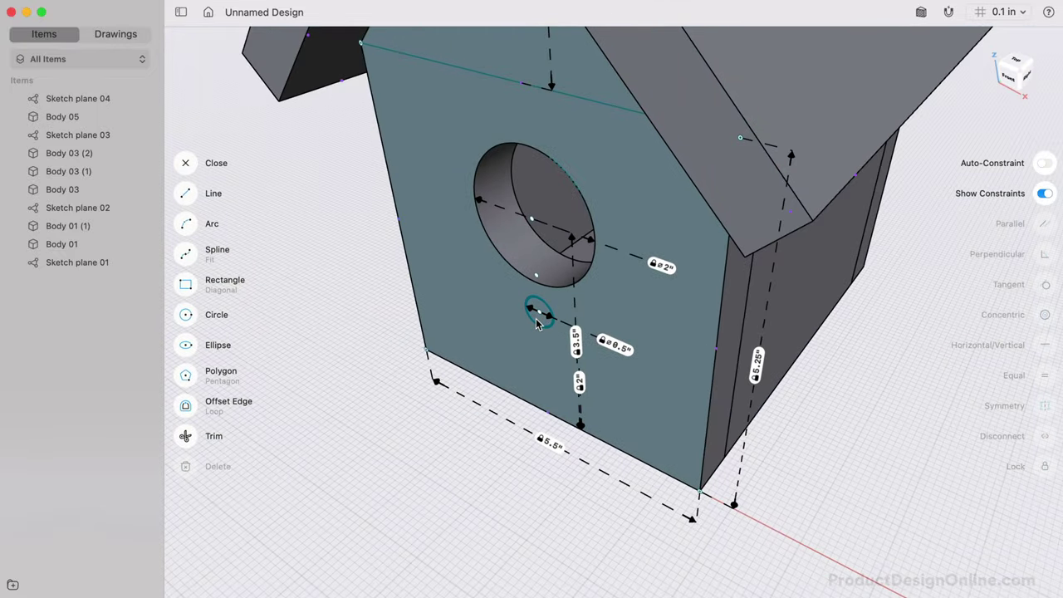
pyautogui.click(535, 321)
pyautogui.click(539, 316)
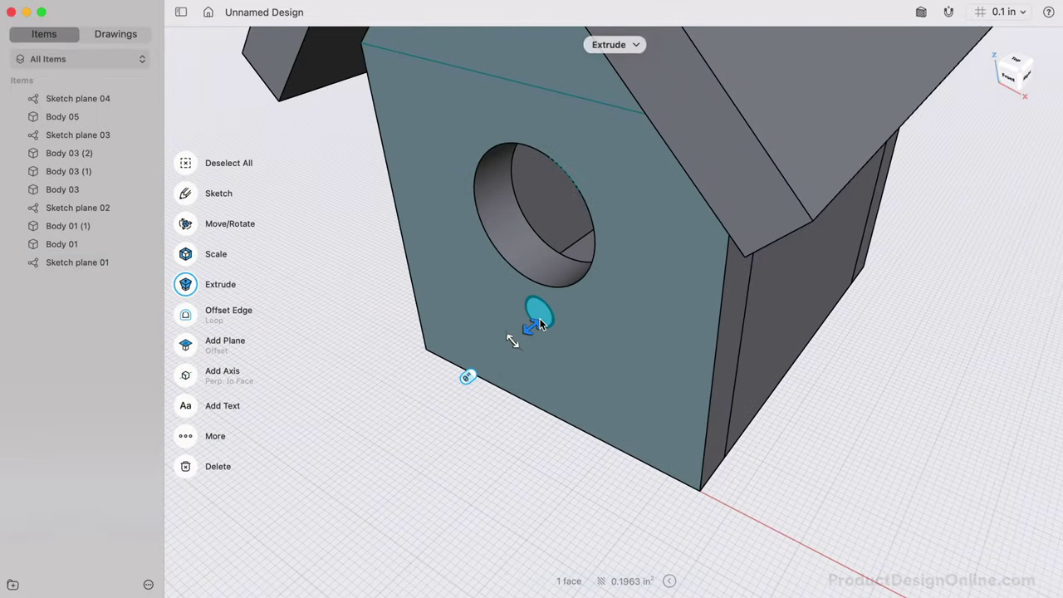
pyautogui.moveTo(528, 331); pyautogui.dragTo(494, 363)
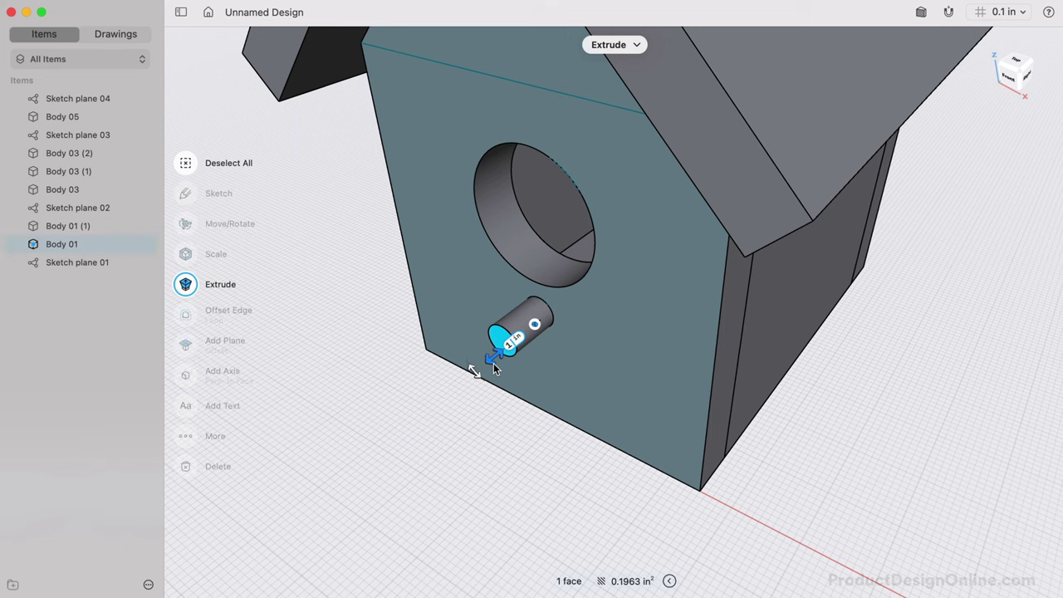
pyautogui.click(487, 451)
pyautogui.scroll(-8, 488, 451)
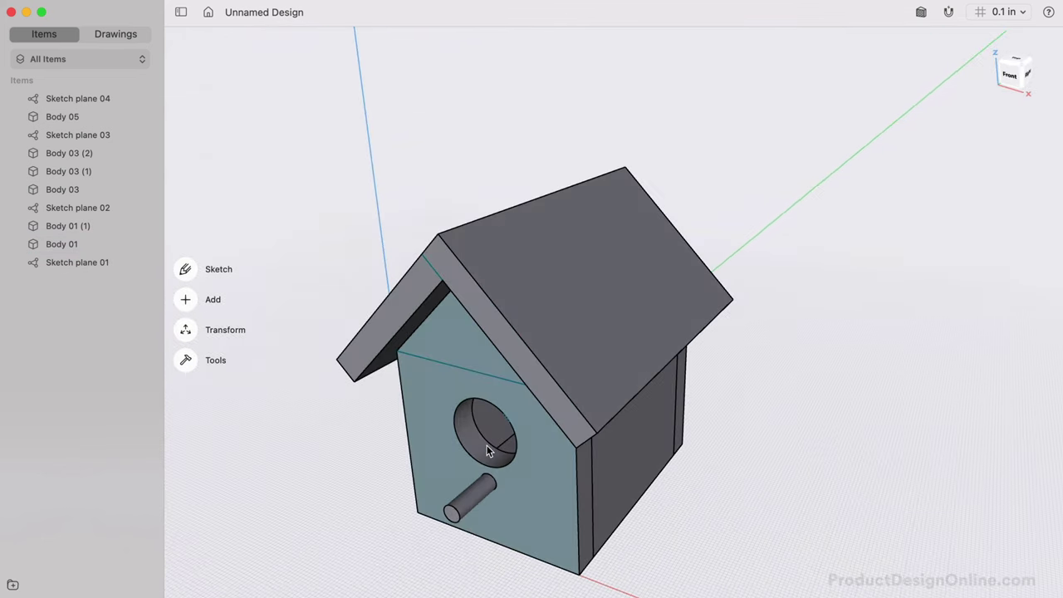
# Select all six birdhouse bodies and open them in the Visualize workspace.
pyautogui.click(63, 118)
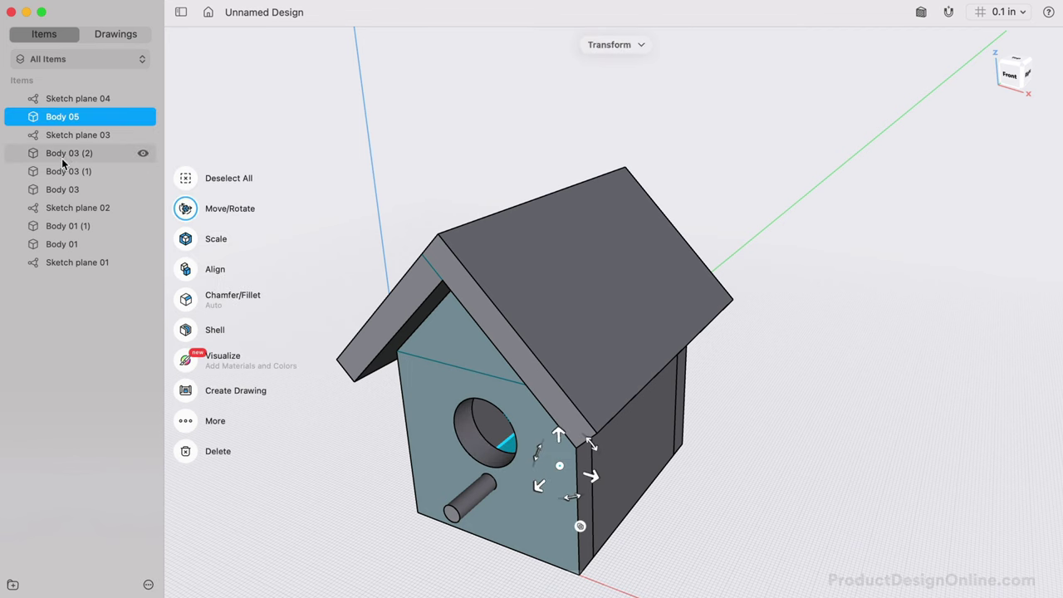
pyautogui.click(59, 154)
pyautogui.click(58, 172)
pyautogui.click(58, 190)
pyautogui.click(58, 227)
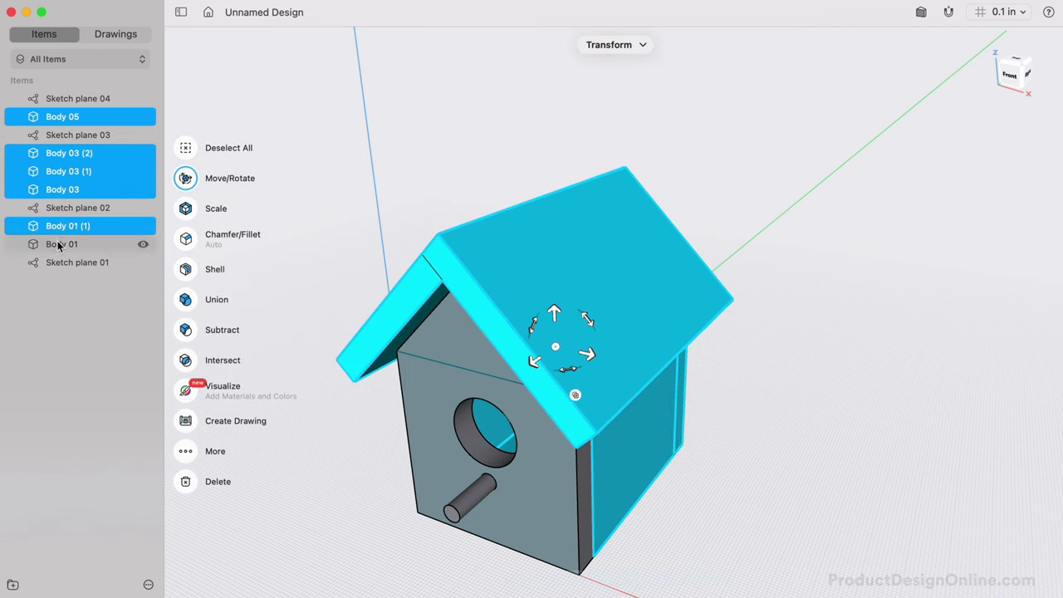
pyautogui.click(59, 245)
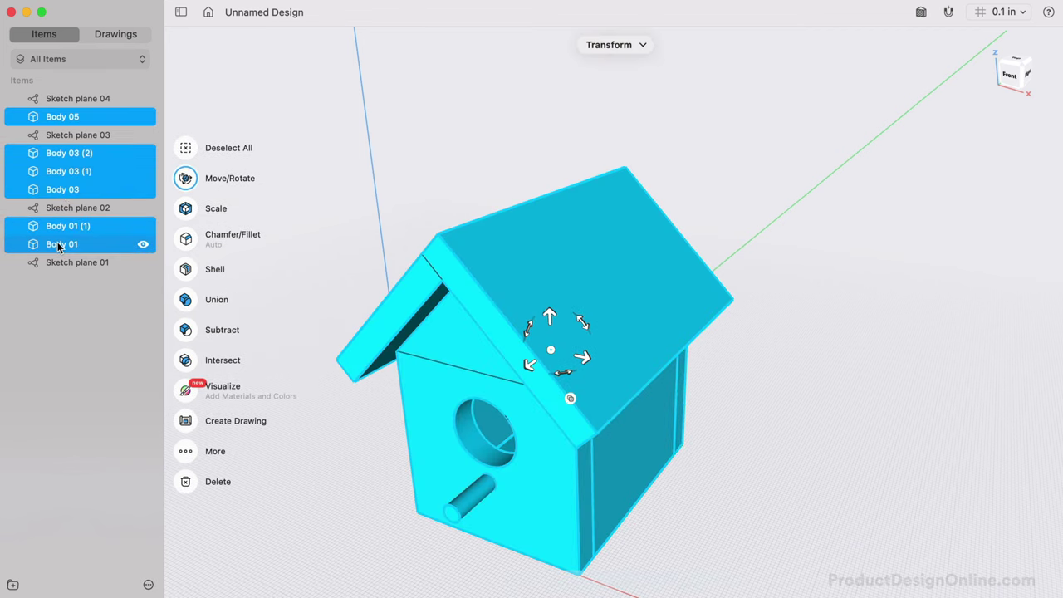
pyautogui.click(182, 396)
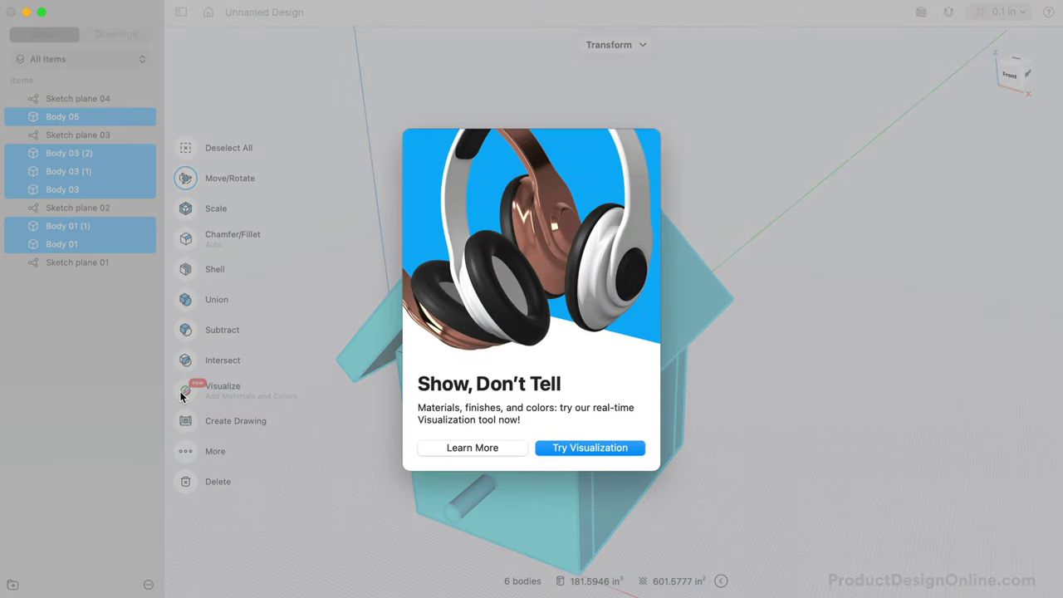
pyautogui.click(562, 448)
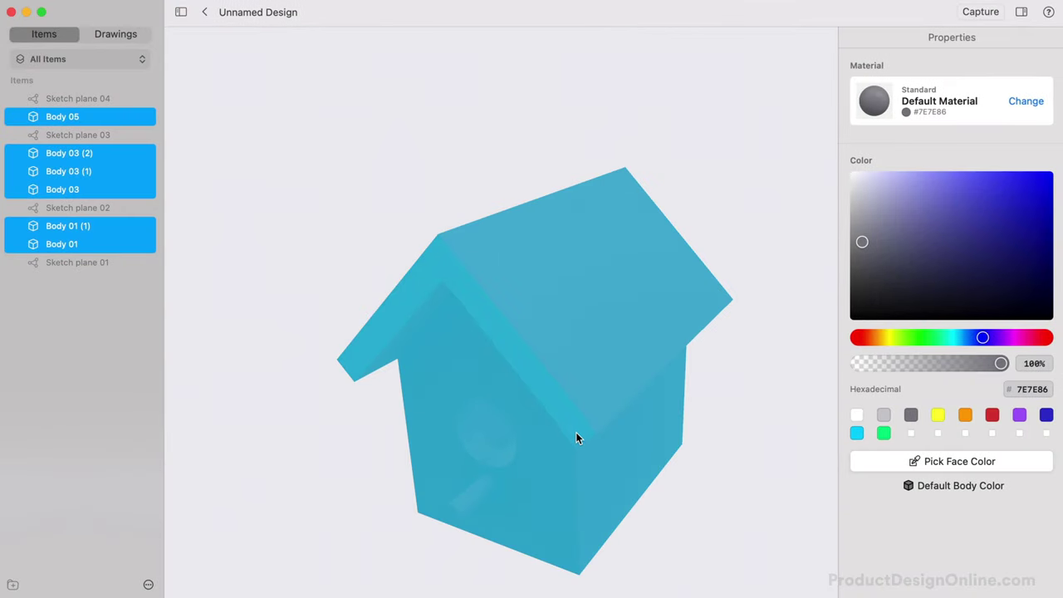
# Apply the Clearcoat Birch Board material to all selected bodies and return to the modeling view.
pyautogui.click(1026, 102)
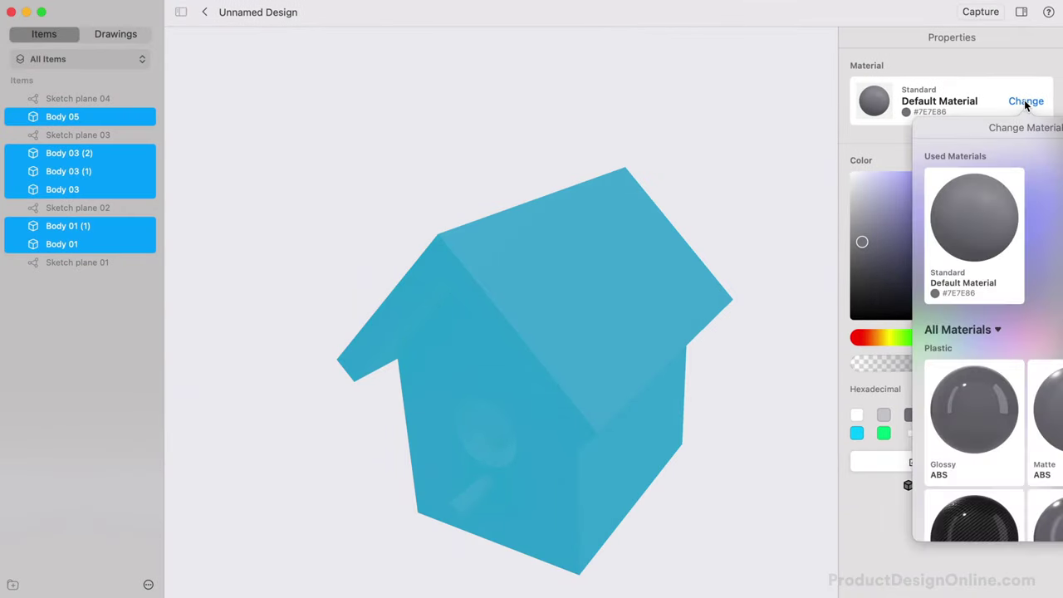
pyautogui.scroll(-15, 1005, 216)
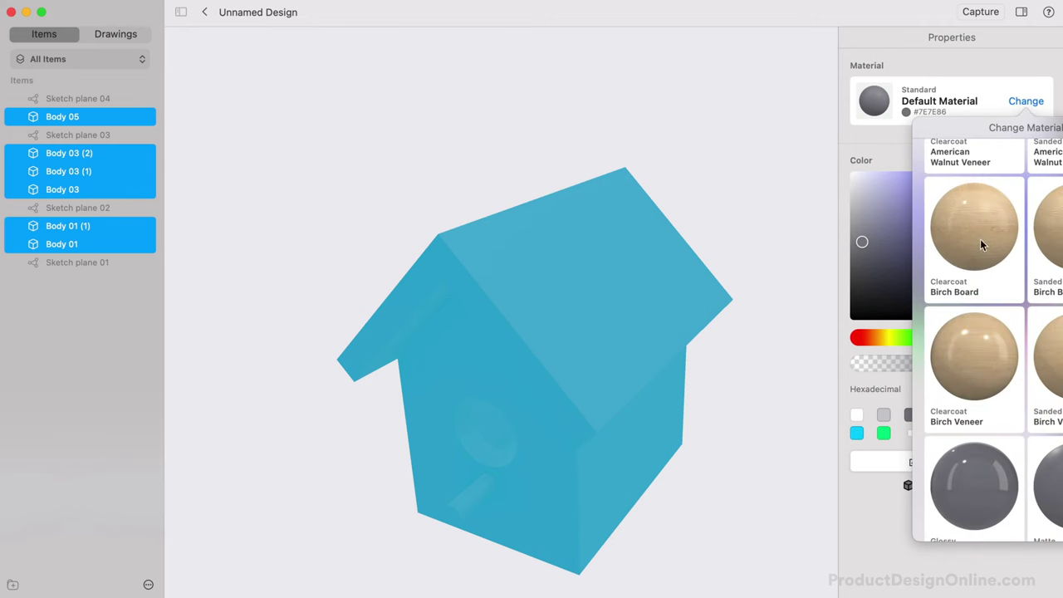
pyautogui.moveTo(966, 236); pyautogui.dragTo(612, 297)
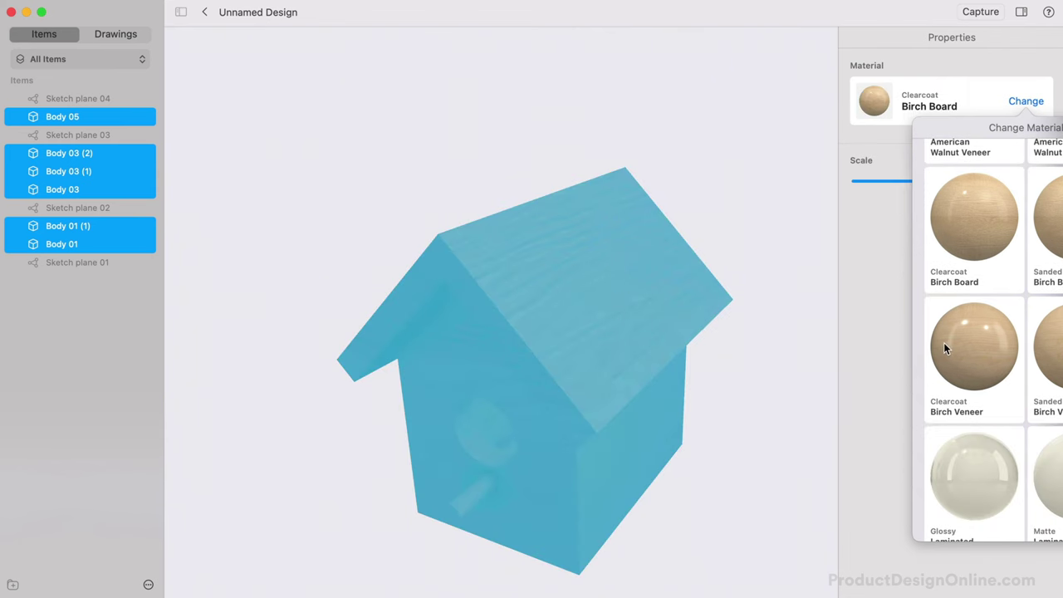
pyautogui.click(866, 332)
pyautogui.click(818, 343)
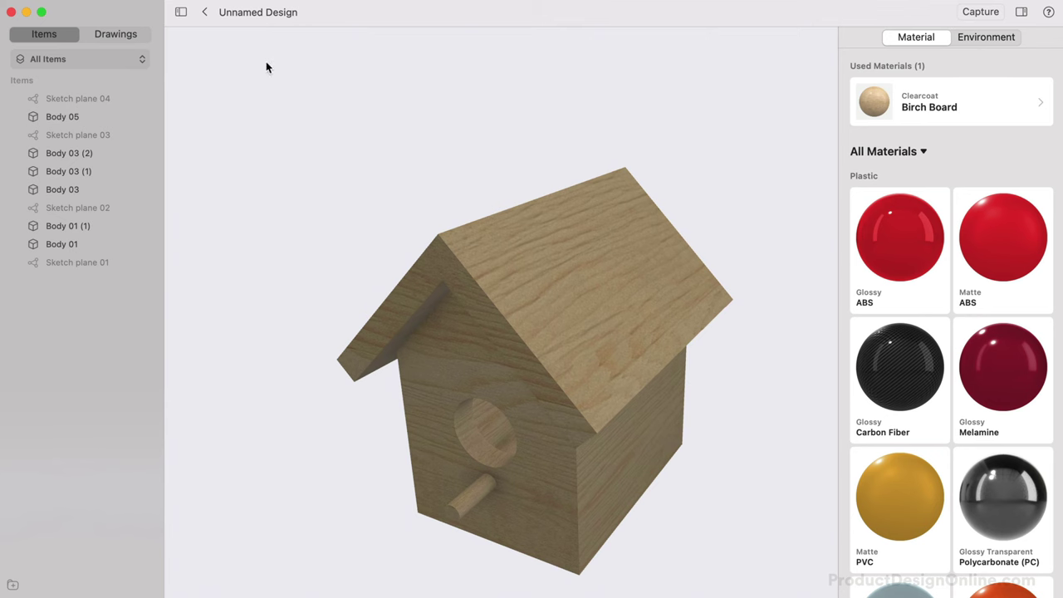
pyautogui.click(205, 12)
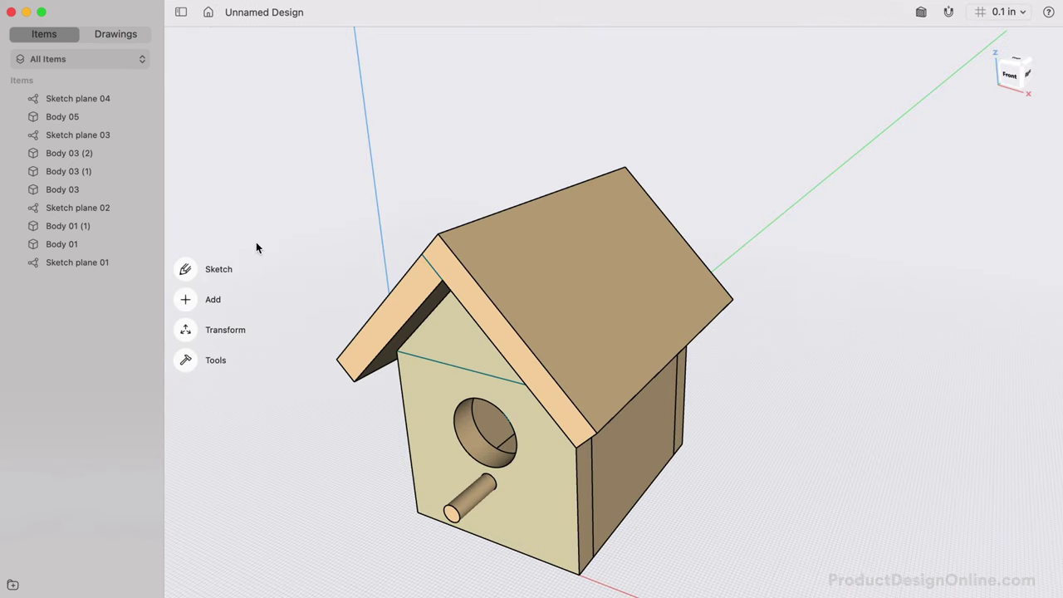
# Reopen the Visualize workspace and set the environment to Transparent.
pyautogui.click(185, 360)
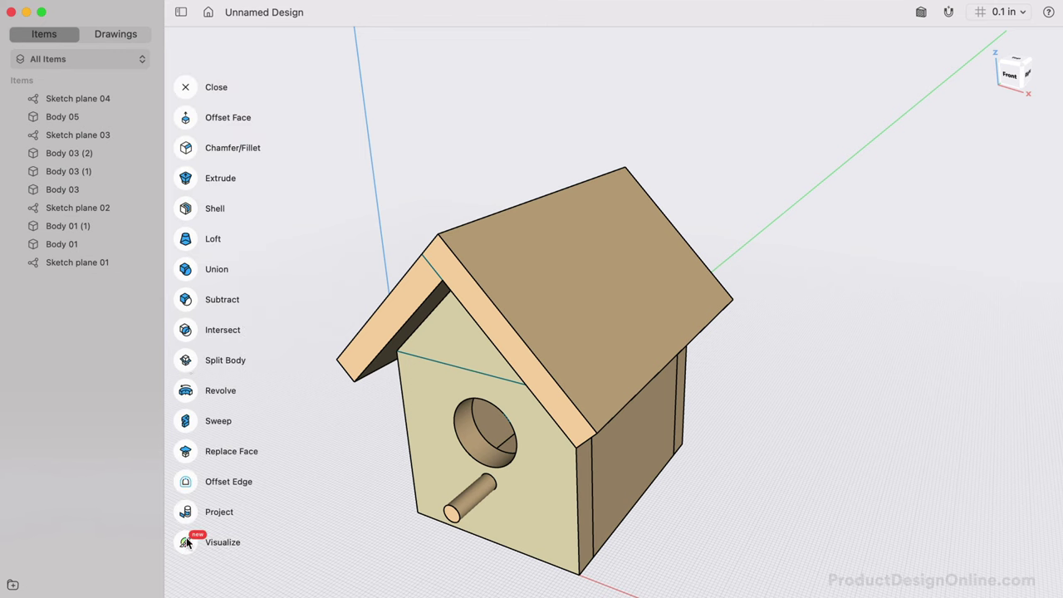
pyautogui.click(186, 542)
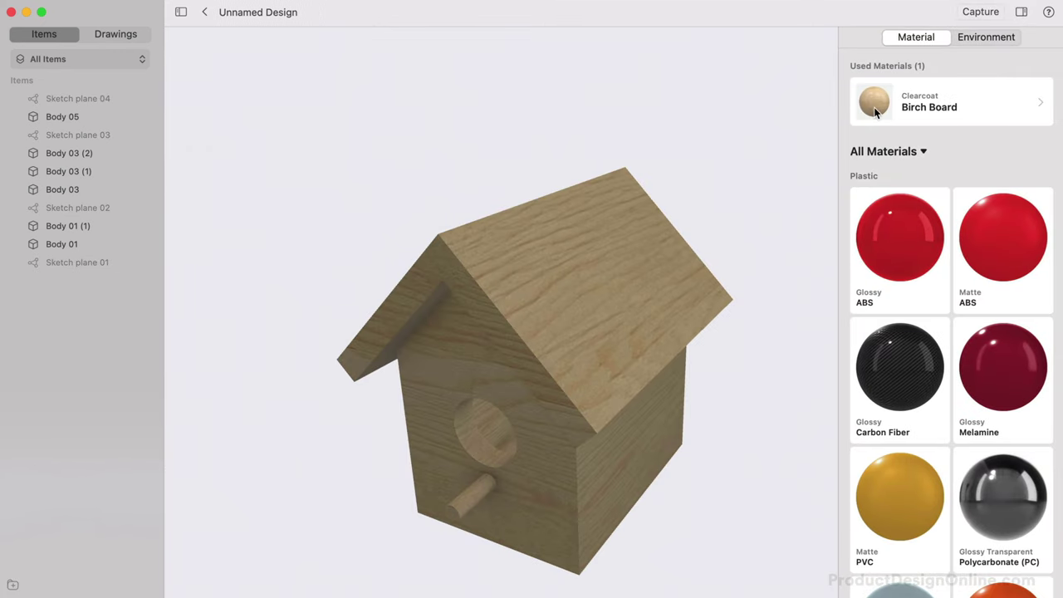
pyautogui.click(984, 37)
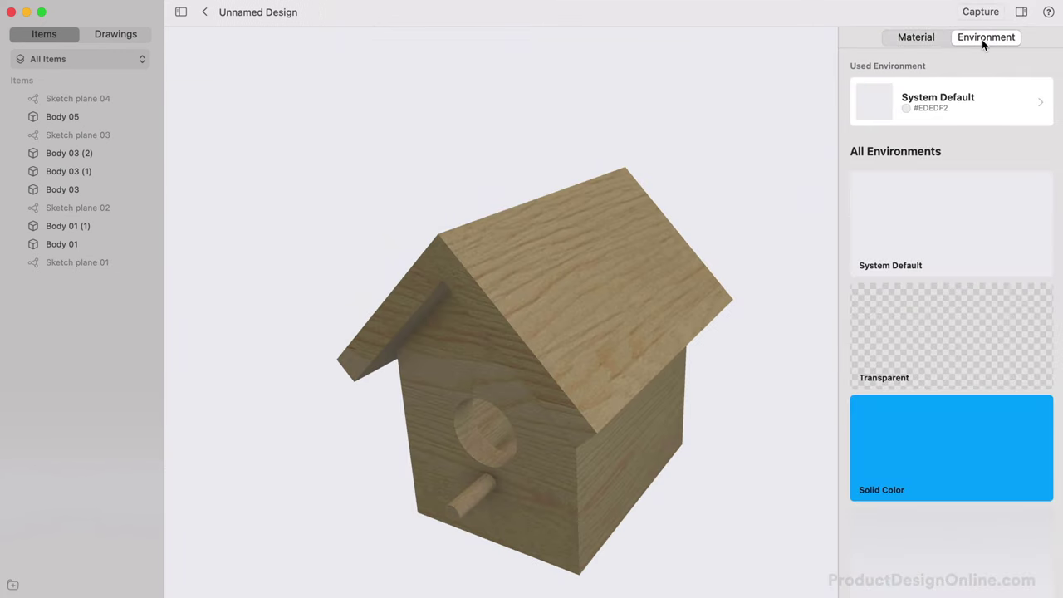
pyautogui.click(977, 315)
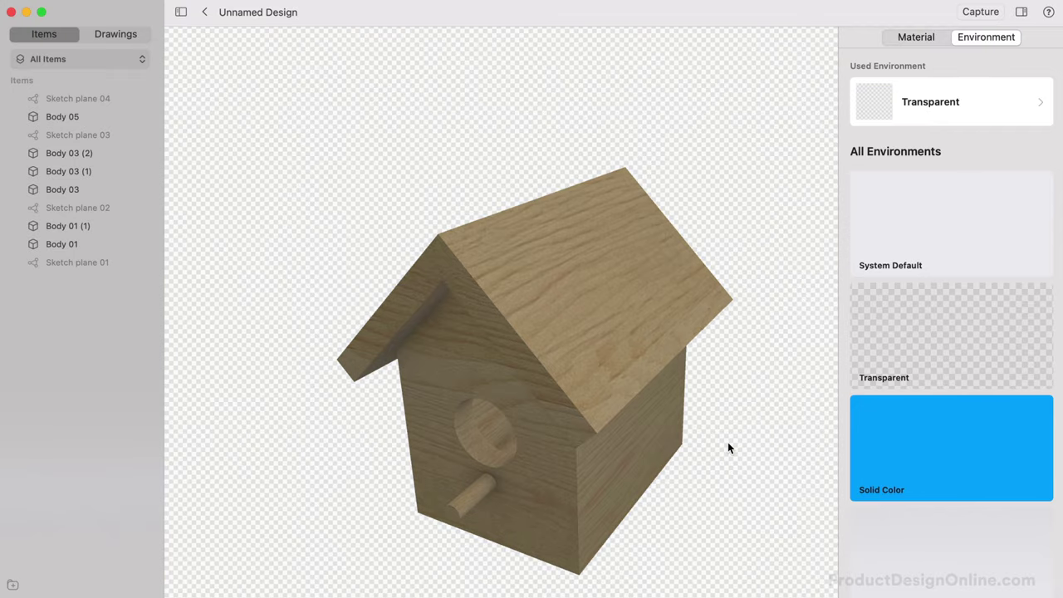
# Frame the birdhouse large in view, capture it as an image named "Bird House" in Downloads, and return to modeling.
pyautogui.scroll(-5, 728, 444)
pyautogui.scroll(3, 729, 444)
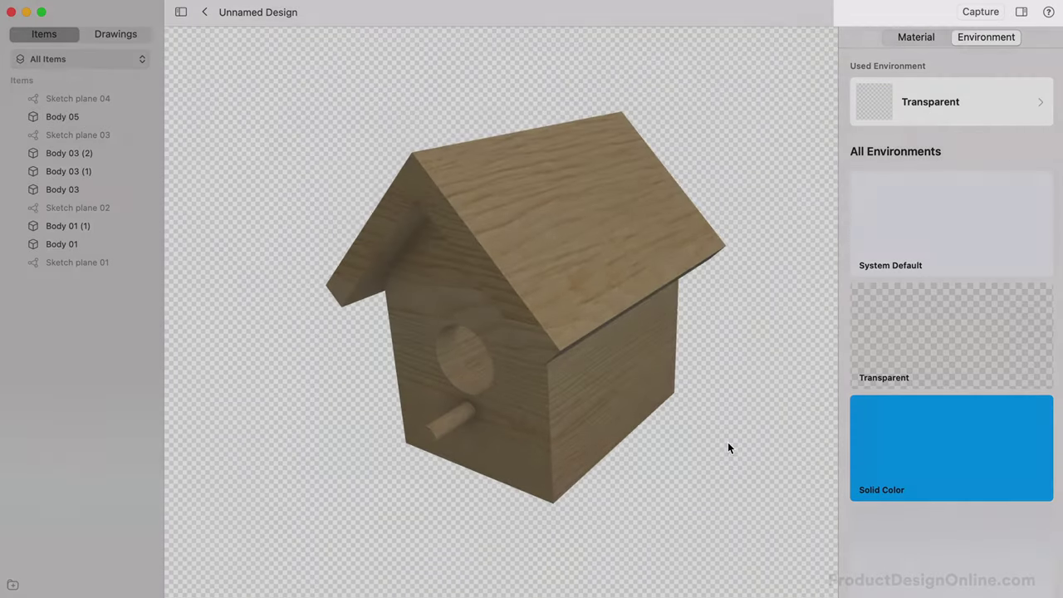
pyautogui.scroll(5, 729, 444)
pyautogui.scroll(-2, 728, 443)
pyautogui.hscroll(-3, 728, 444)
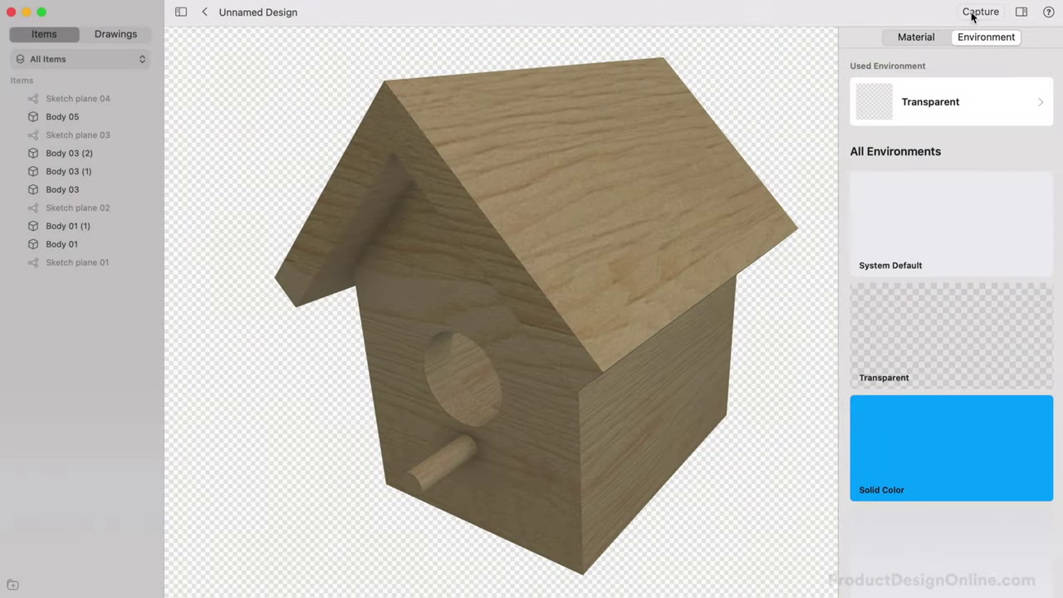
pyautogui.click(975, 15)
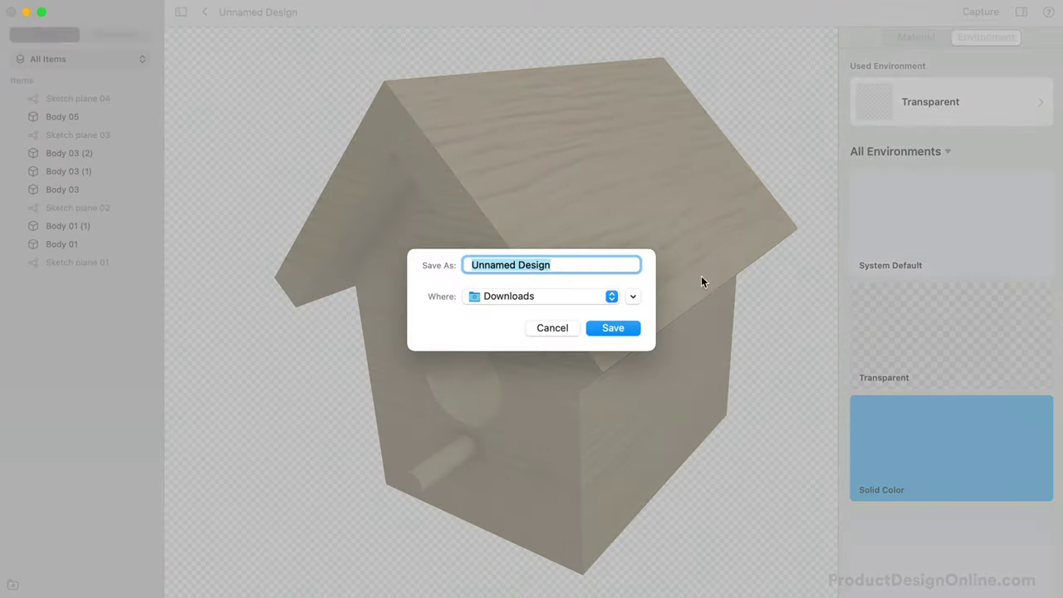
pyautogui.write('Bird')
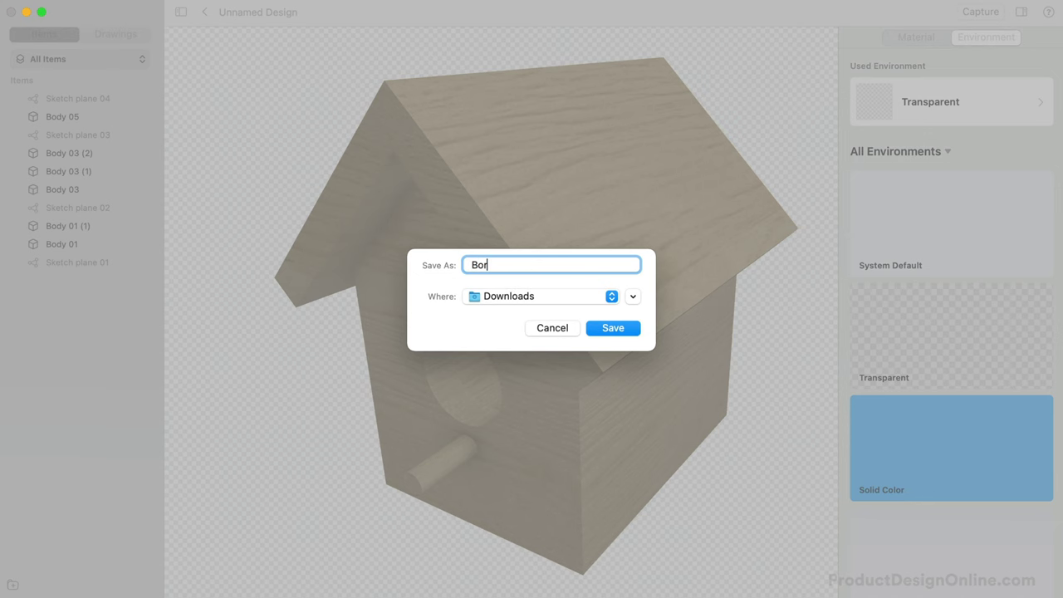
pyautogui.write(' House')
pyautogui.press('Return')
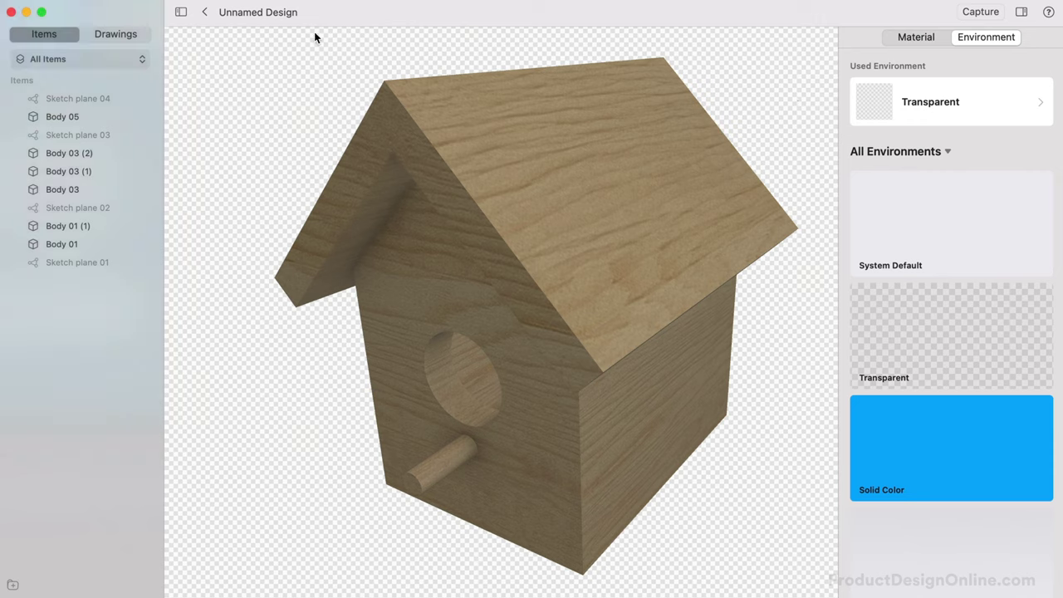
pyautogui.click(208, 13)
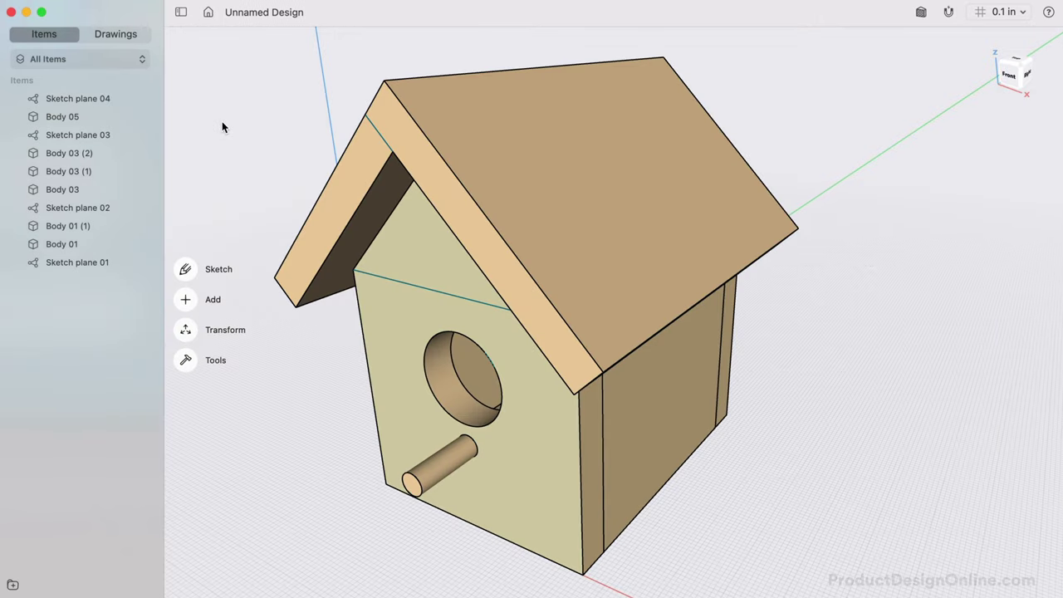
# Go to the designs overview and rename the birdhouse design "Day #6 - One-Board Bird".
pyautogui.click(208, 13)
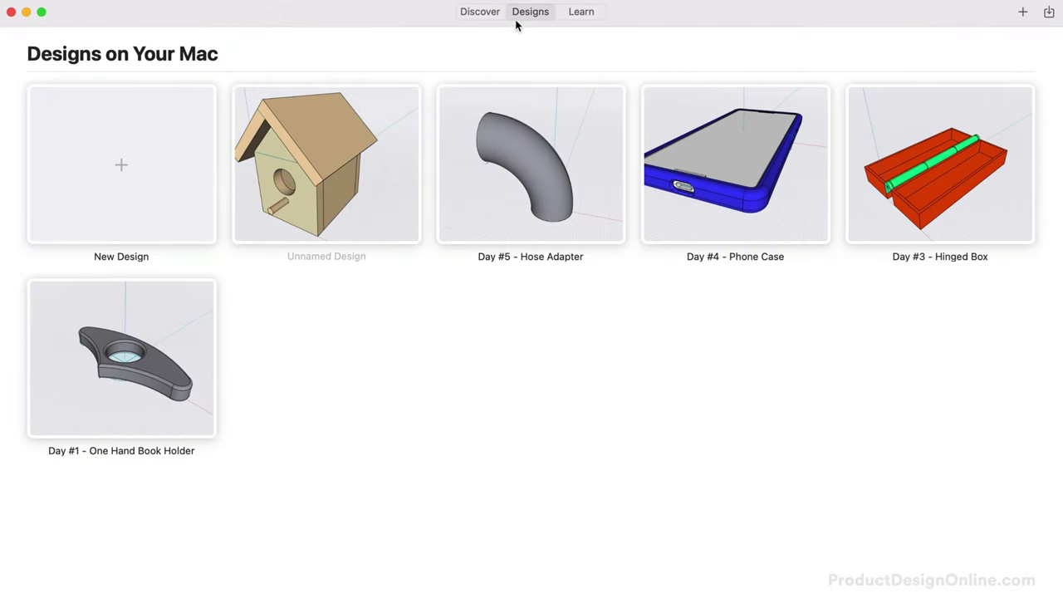
pyautogui.rightClick(349, 156)
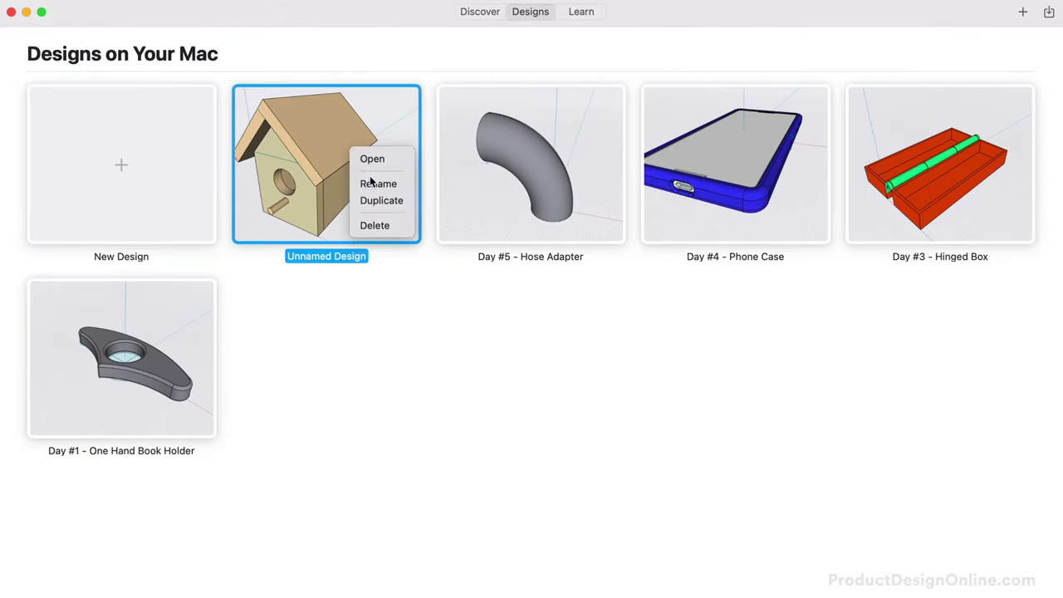
pyautogui.click(366, 180)
pyautogui.write('Day #6 - One-Board Bird')
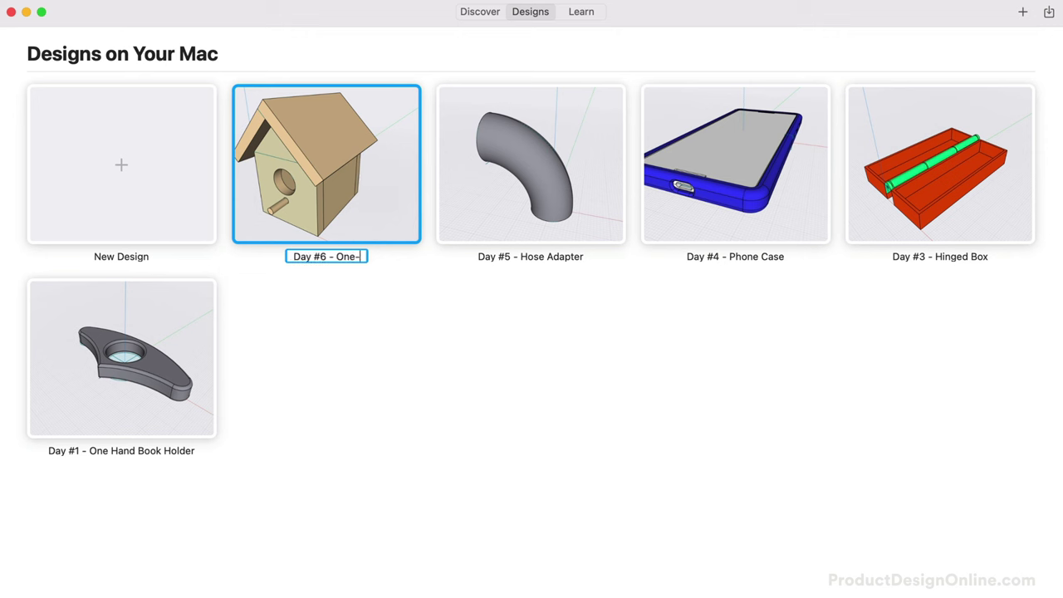